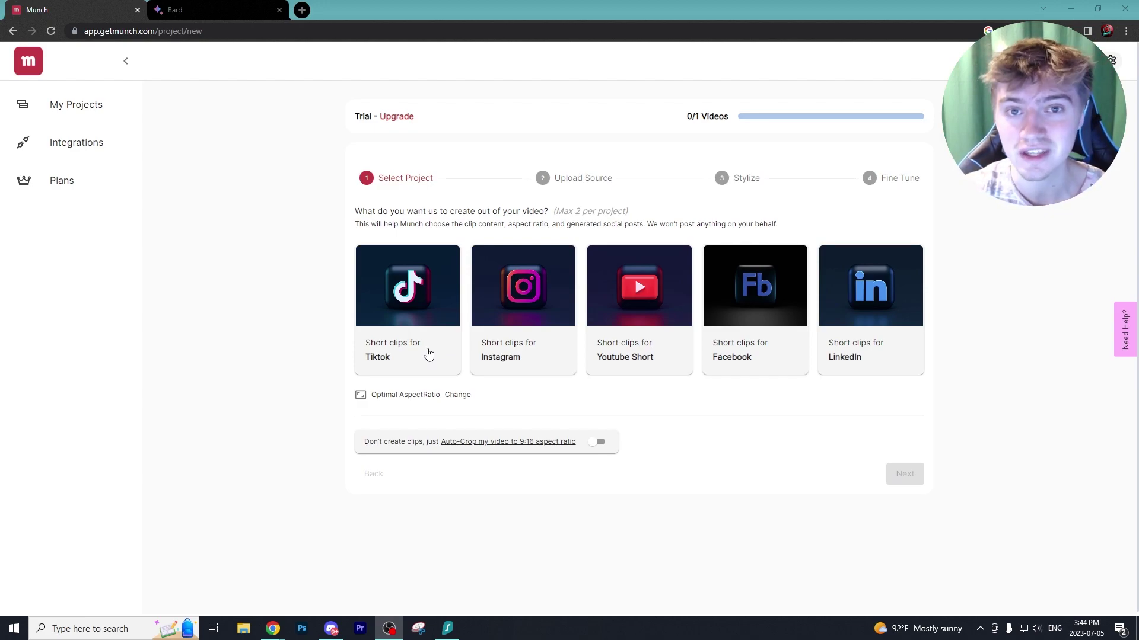
Step: Select TikTok and YouTube Shorts as target platforms, keeping the optimal aspect ratio
click(424, 367)
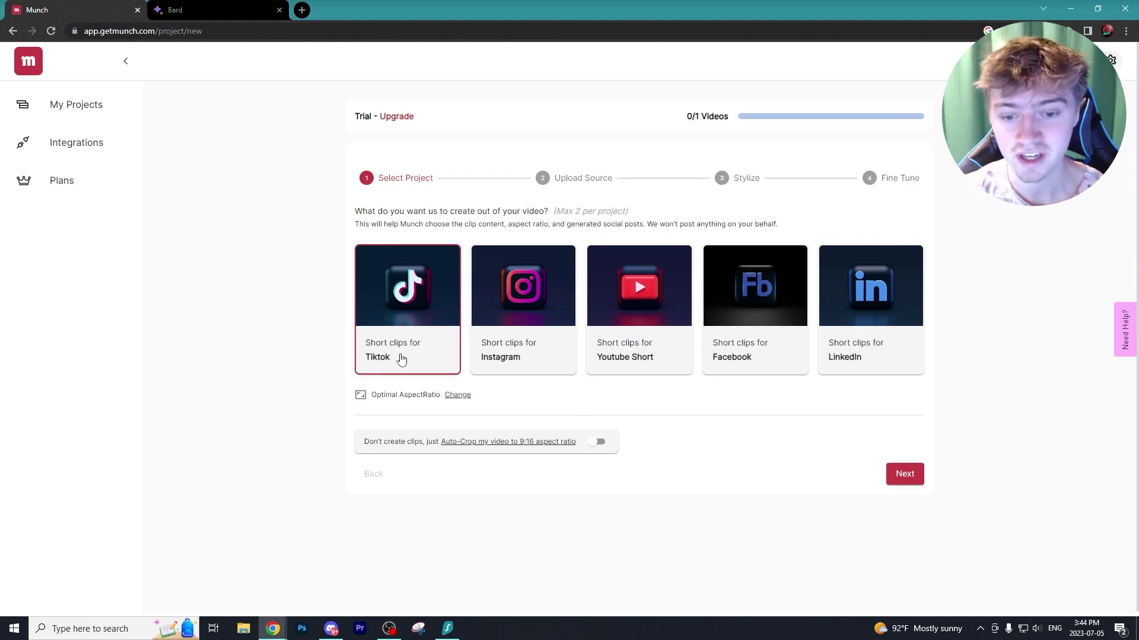
click(672, 356)
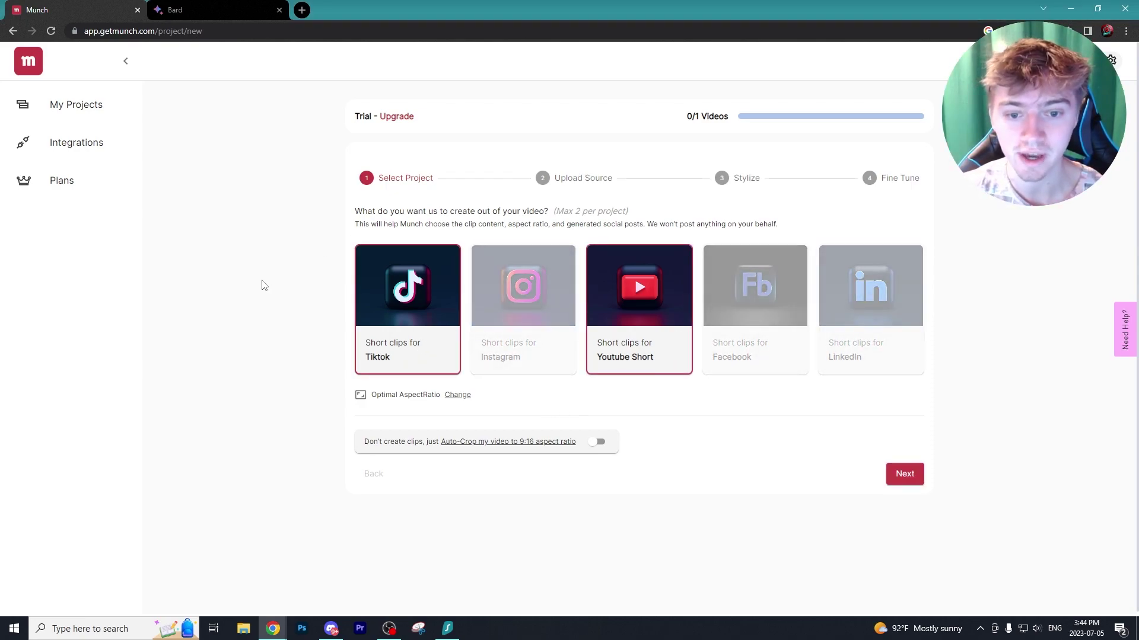
click(457, 395)
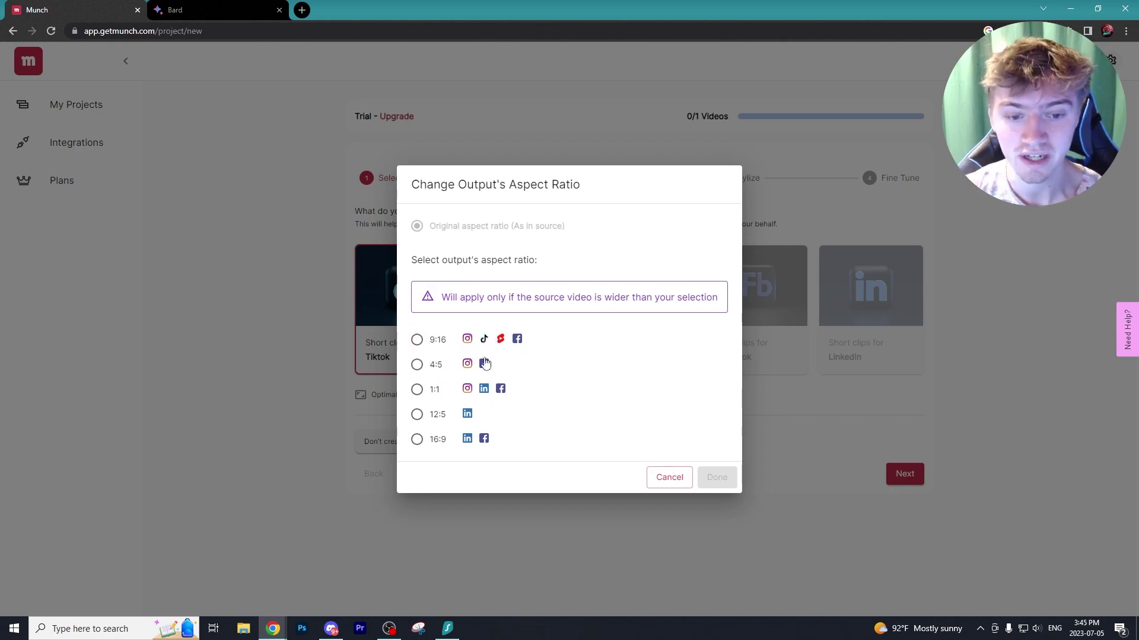
click(668, 484)
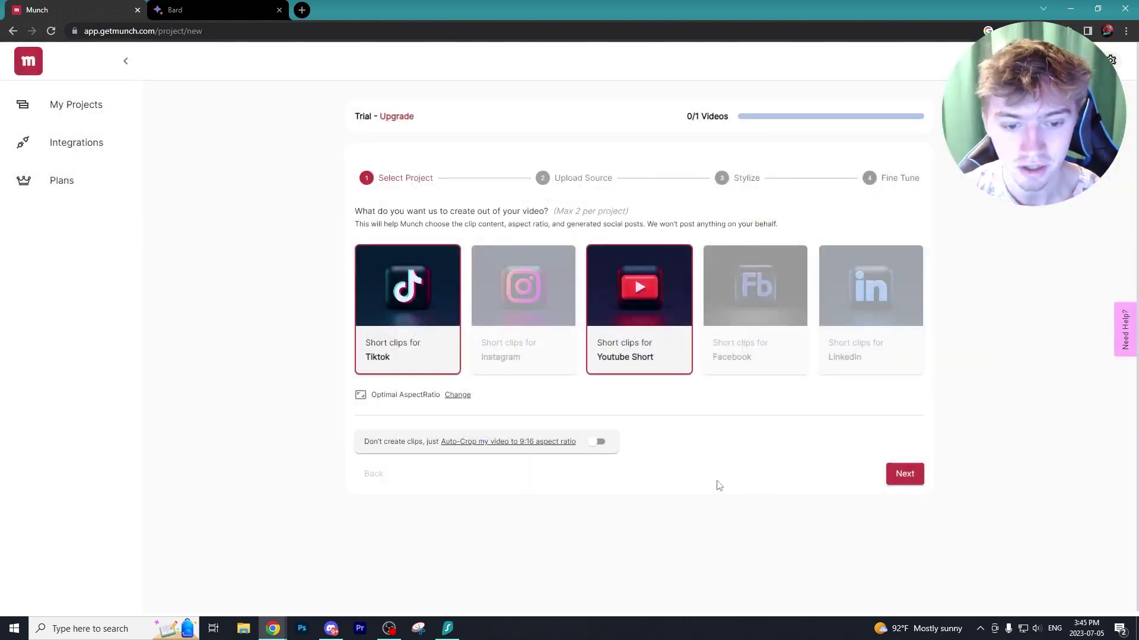
Step: Continue to Munch's Upload Source step and select the MrBeast video's YouTube address
click(904, 475)
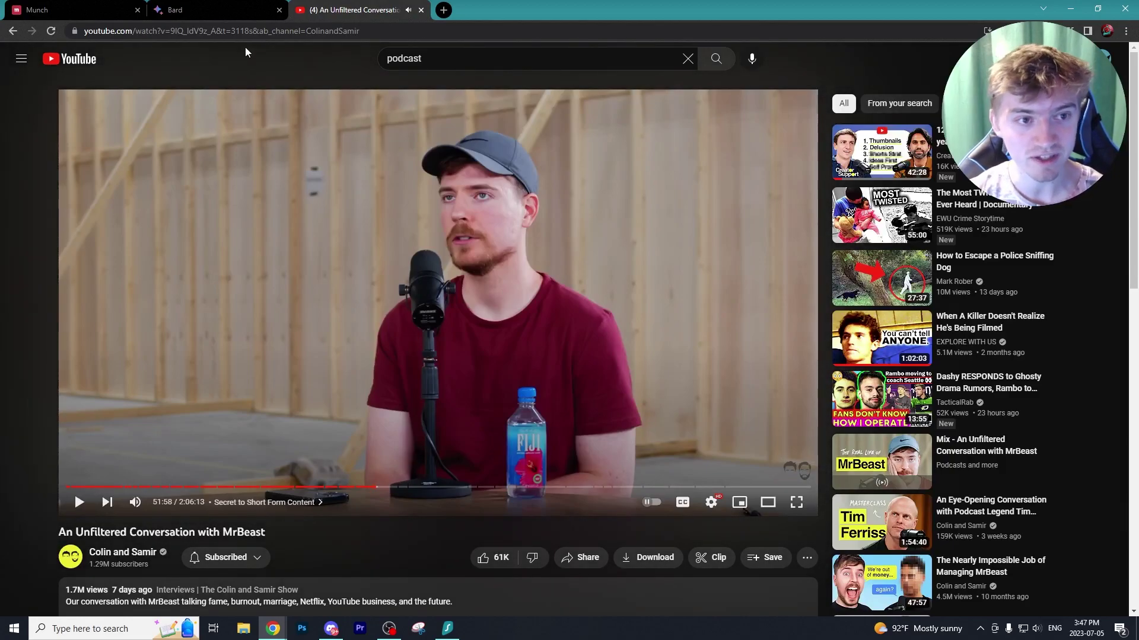
click(237, 30)
Step: Copy the MrBeast interview URL and paste it into Munch's video link field
right_click(237, 30)
click(261, 93)
click(68, 5)
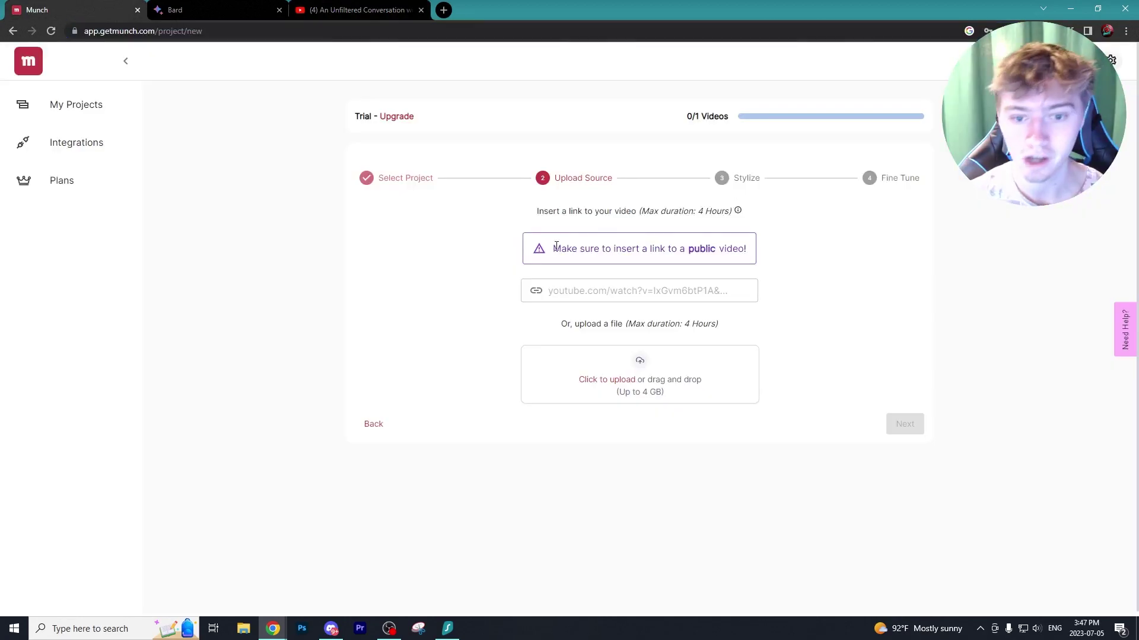
click(599, 288)
right_click(600, 288)
click(649, 382)
click(905, 424)
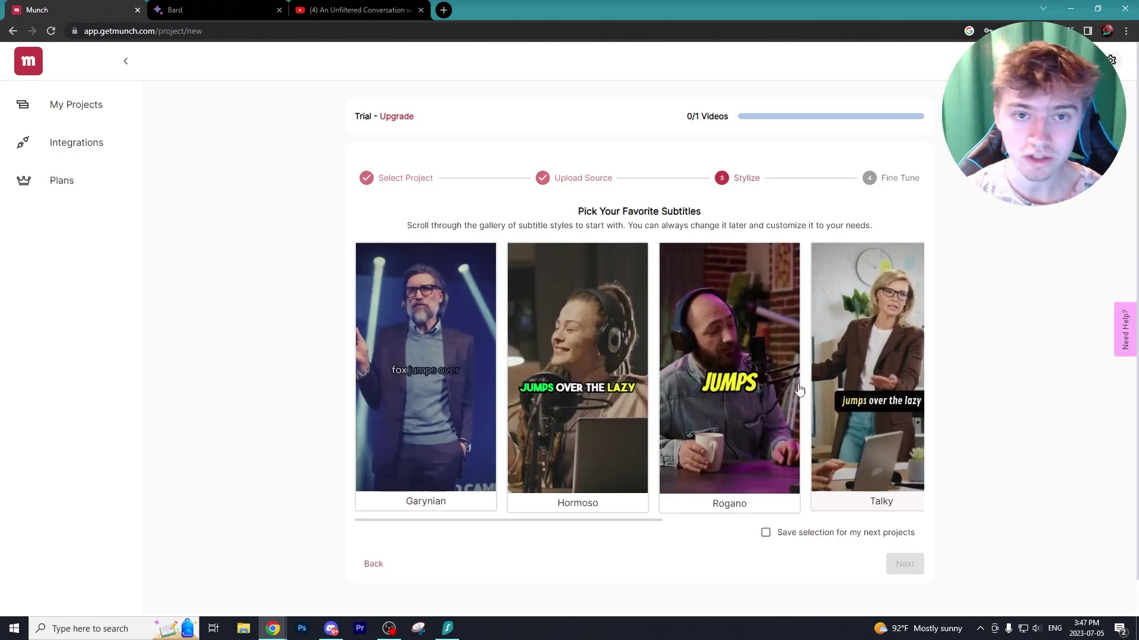
Step: Try a 15-second clip length, revert to 'I trust Munch', and start generating clips
mouse_move(599, 392)
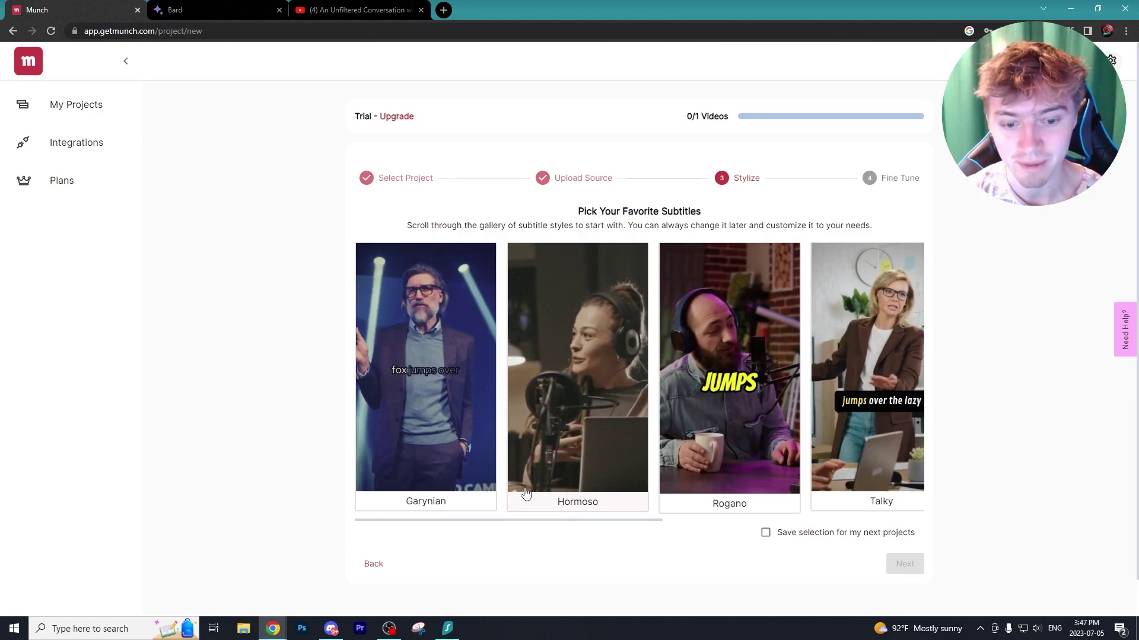
drag(539, 520, 828, 519)
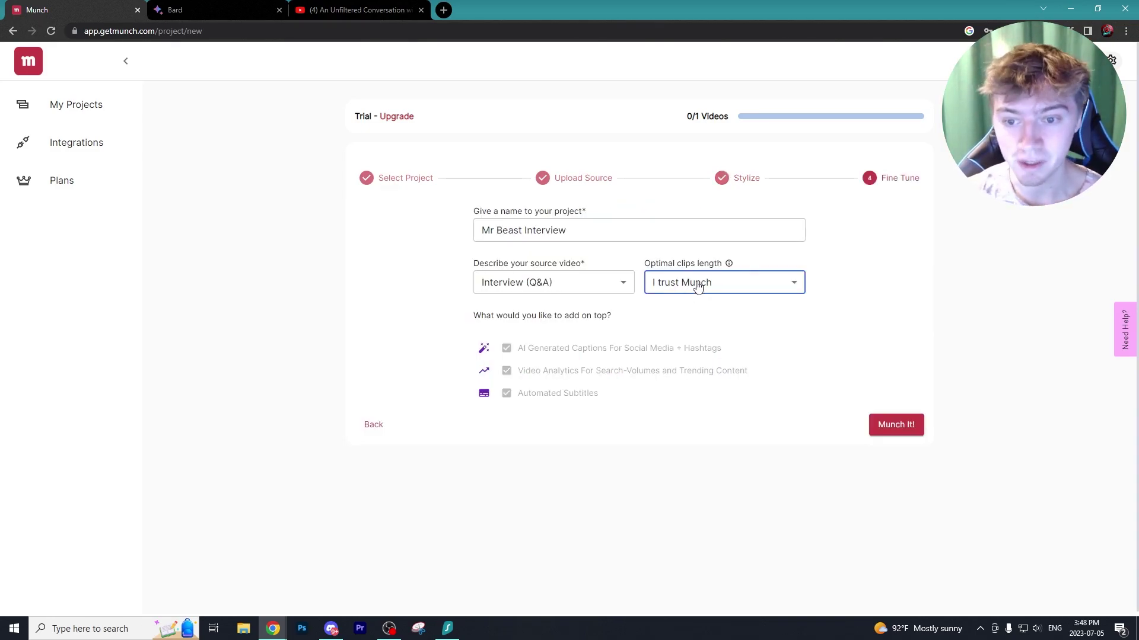
click(698, 287)
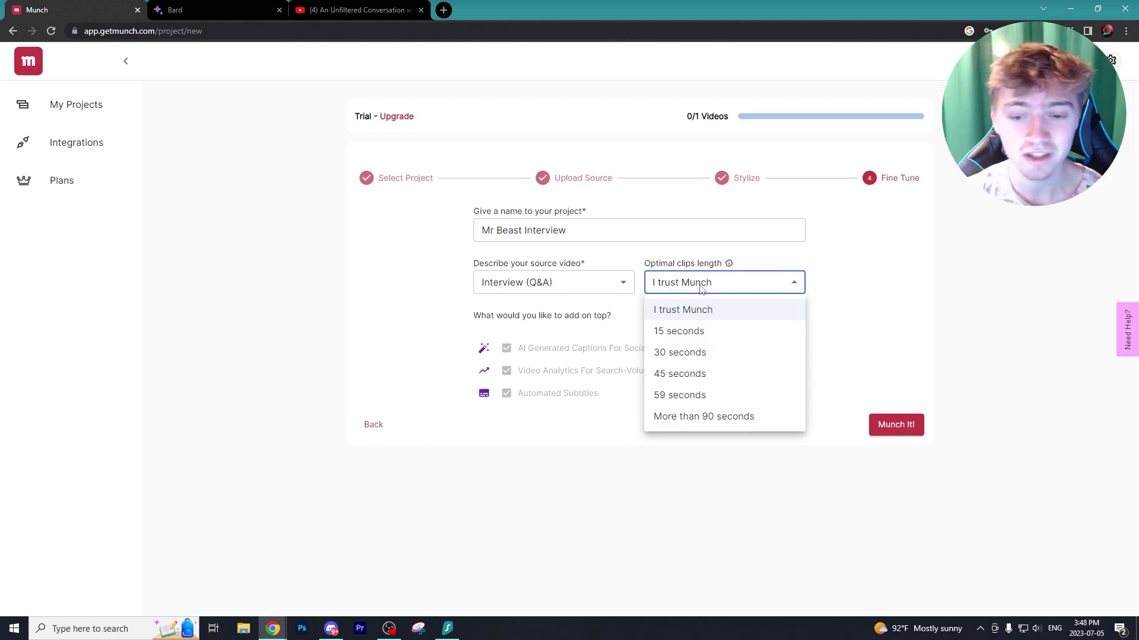
click(705, 330)
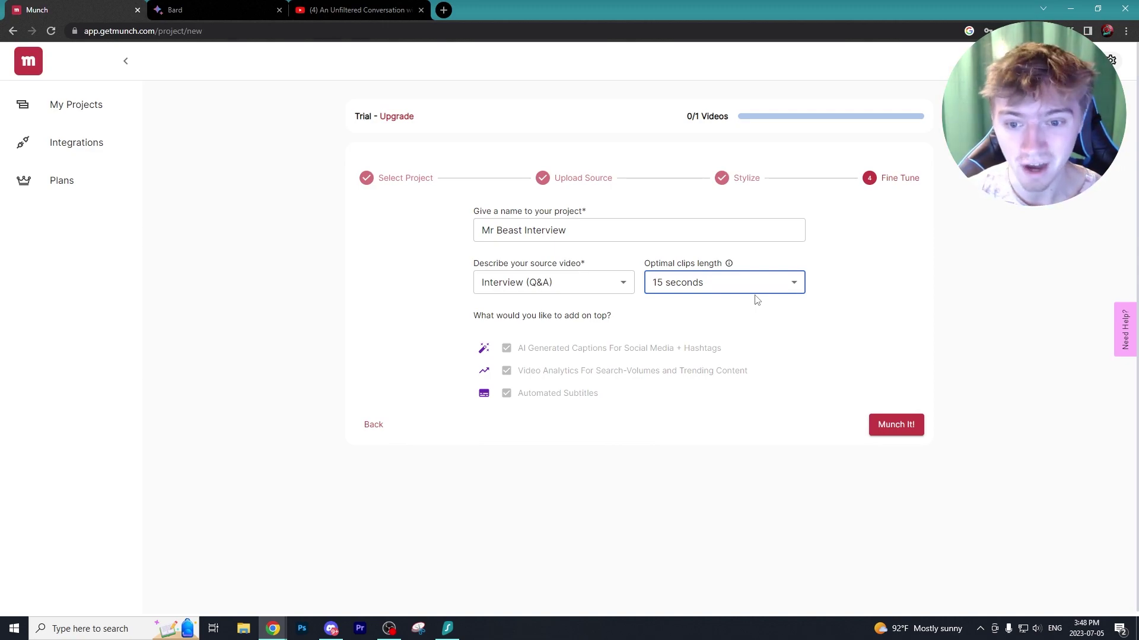
click(721, 292)
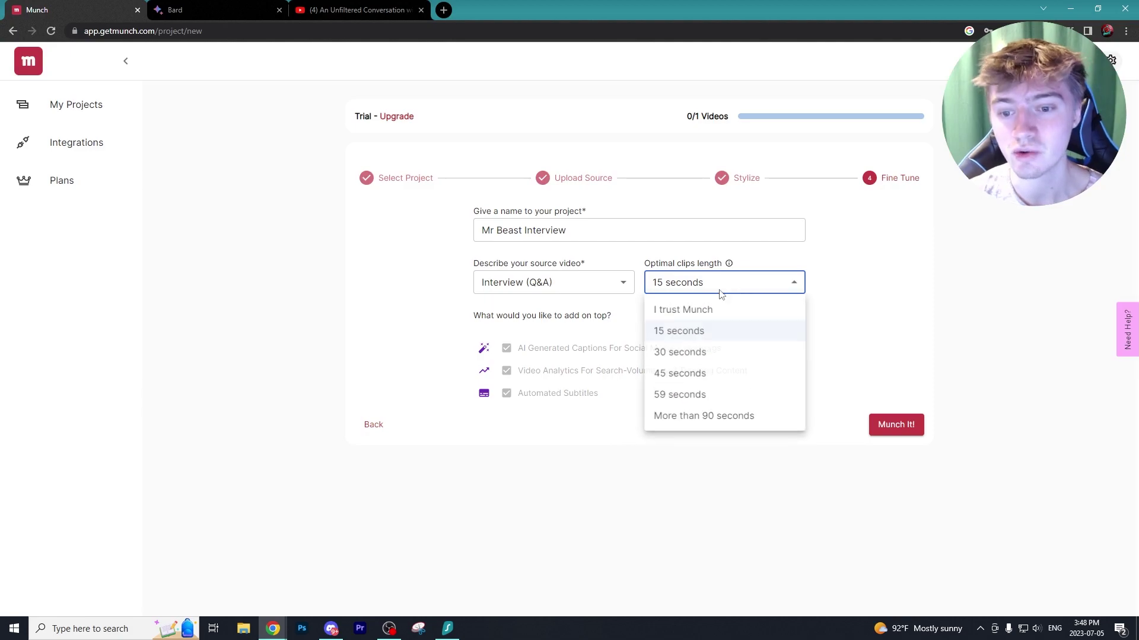
click(689, 309)
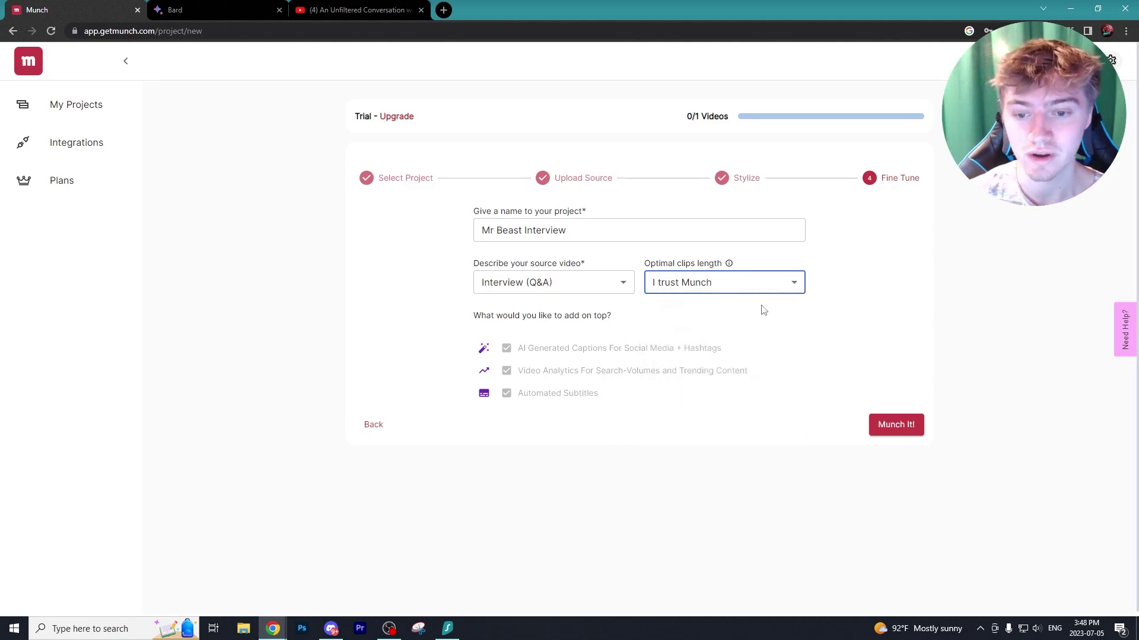
click(895, 427)
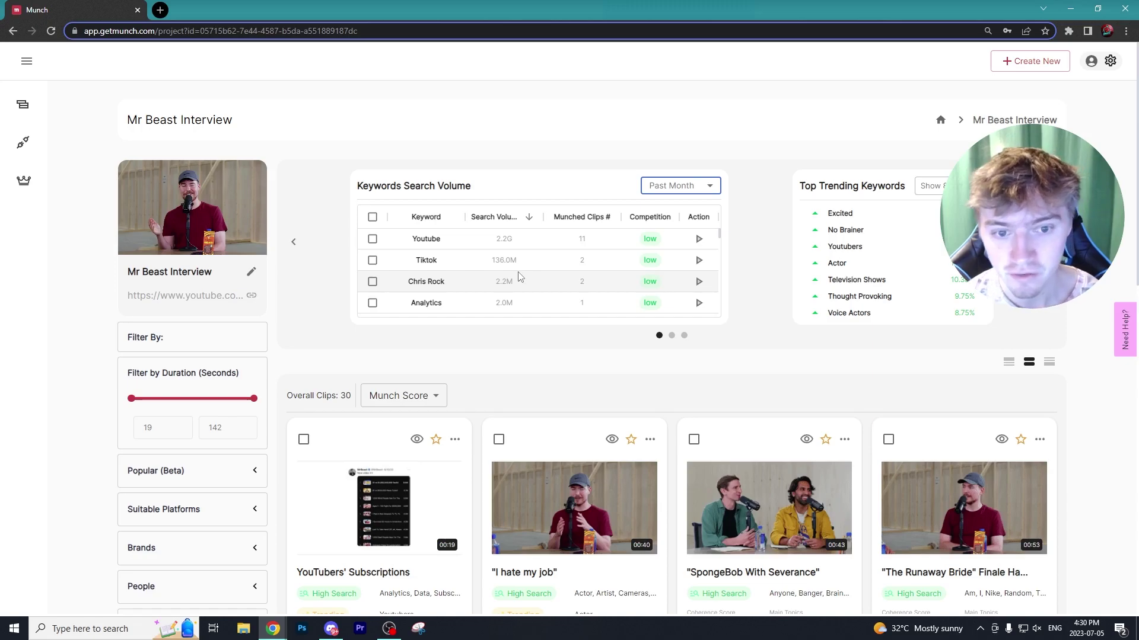
Step: Browse the keyword lists and filter the 30 clips by the trending keyword 'Actor'
scroll(445, 276, down, 2)
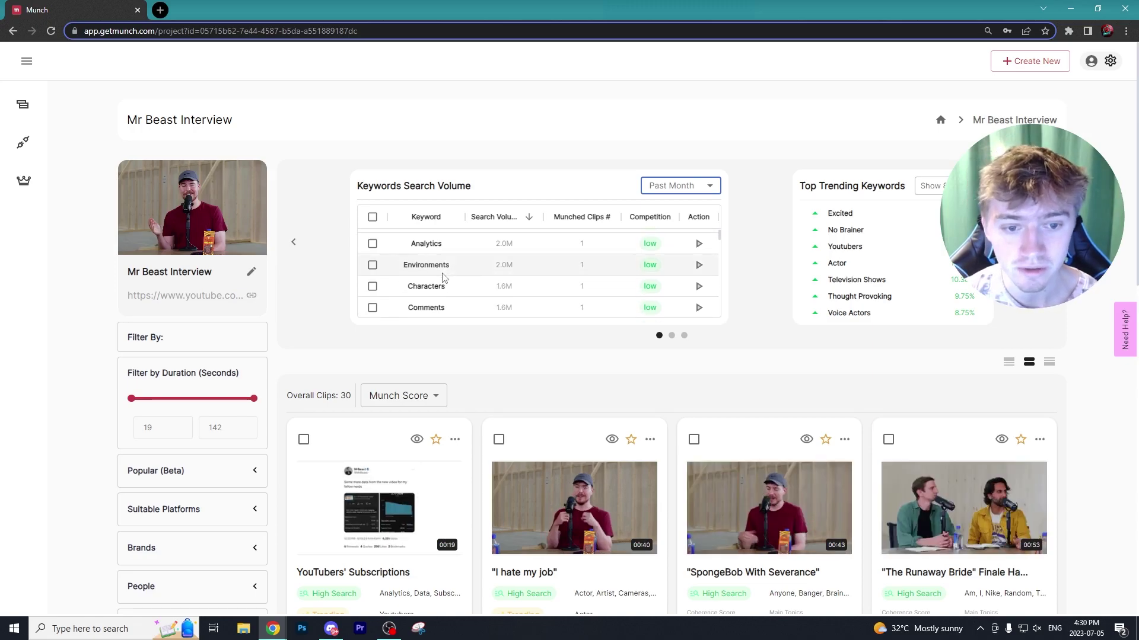
scroll(444, 277, down, 2)
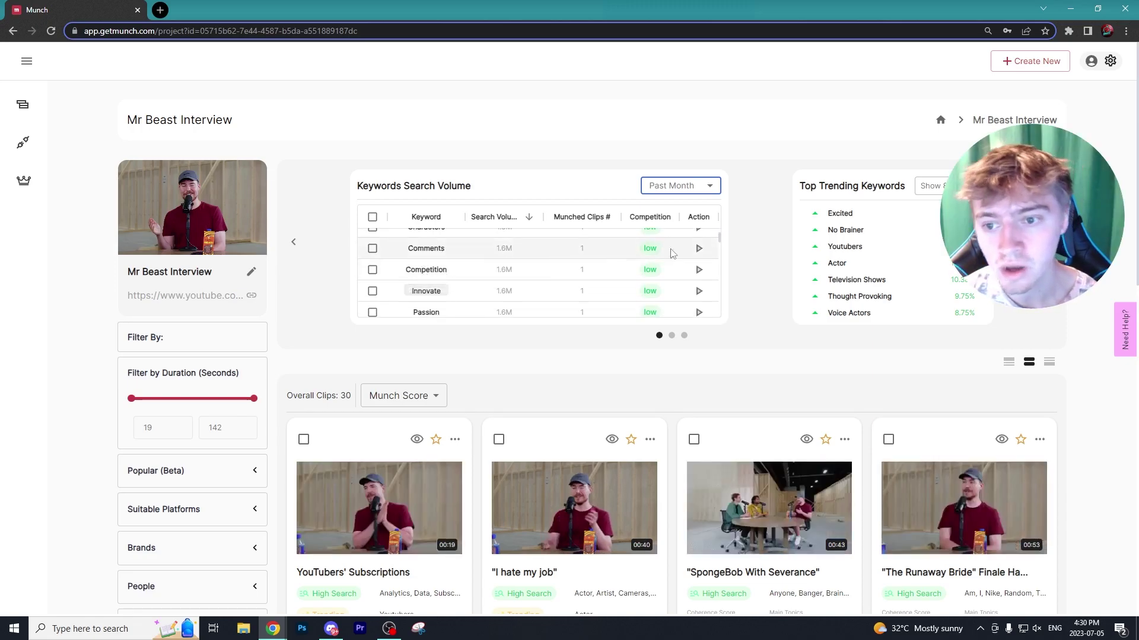
scroll(871, 242, down, 2)
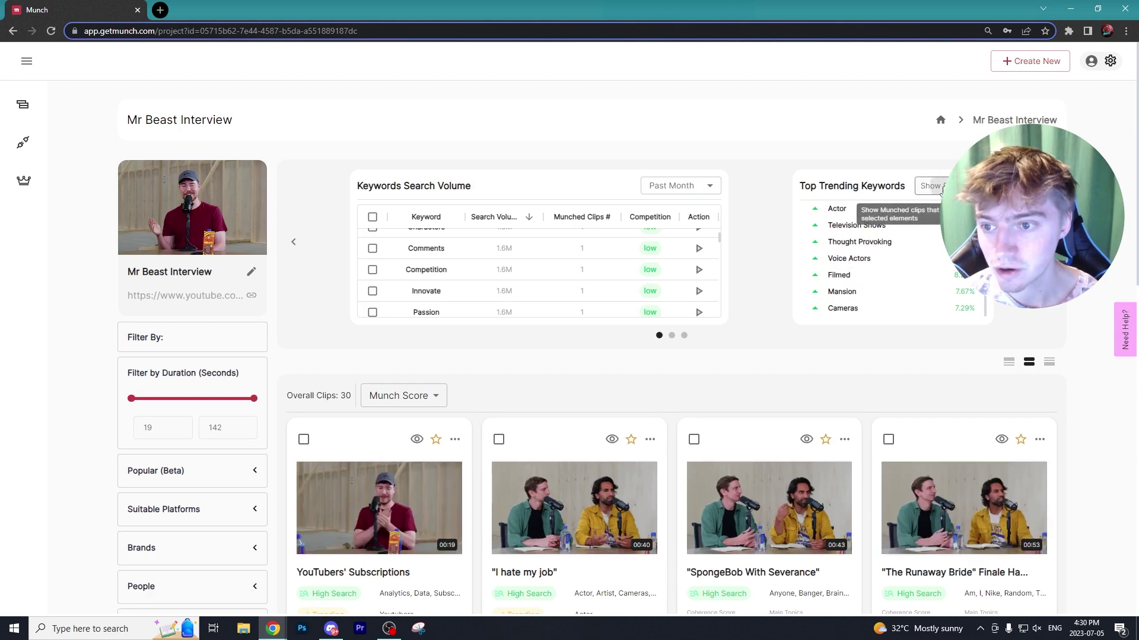
click(926, 210)
scroll(976, 295, down, 5)
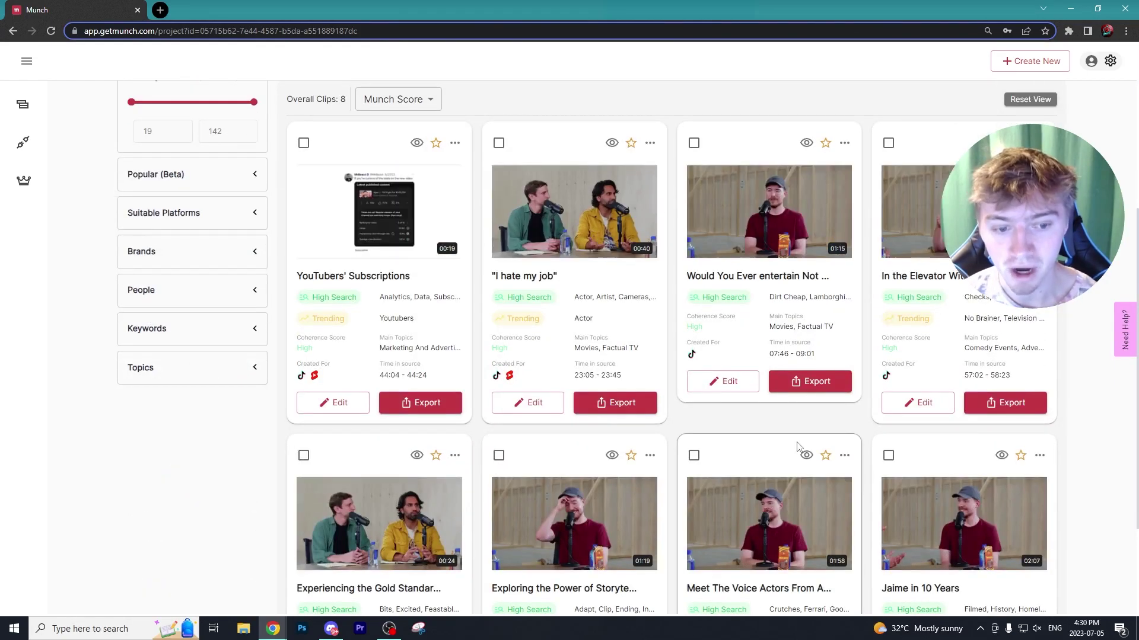
scroll(795, 448, down, 1)
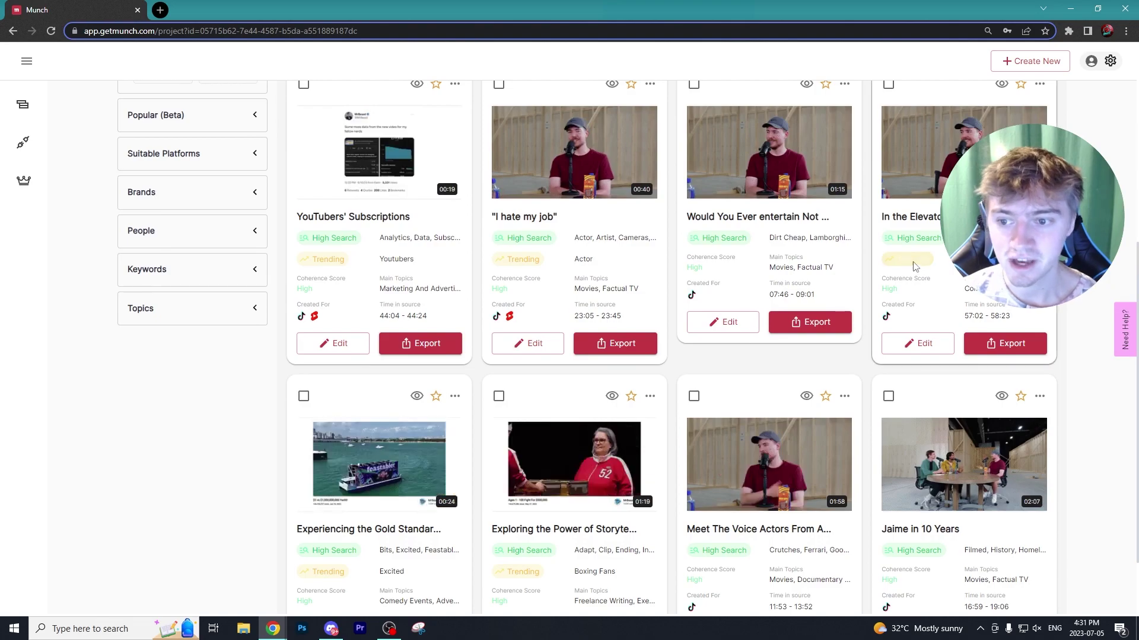
scroll(694, 490, down, 2)
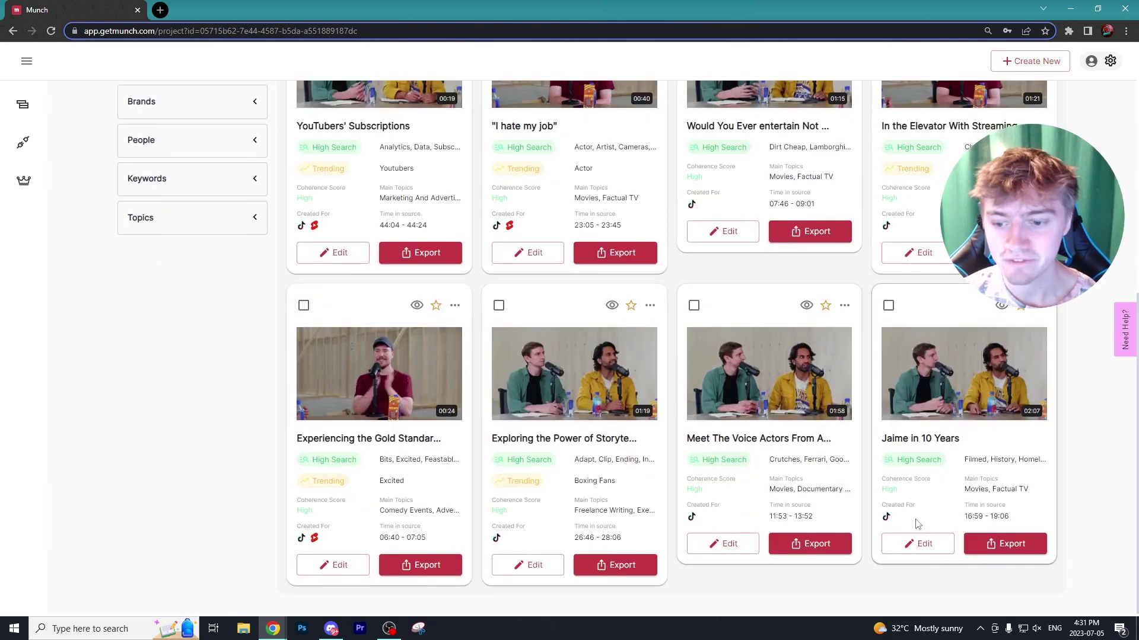
mouse_move(430, 406)
scroll(414, 382, up, 3)
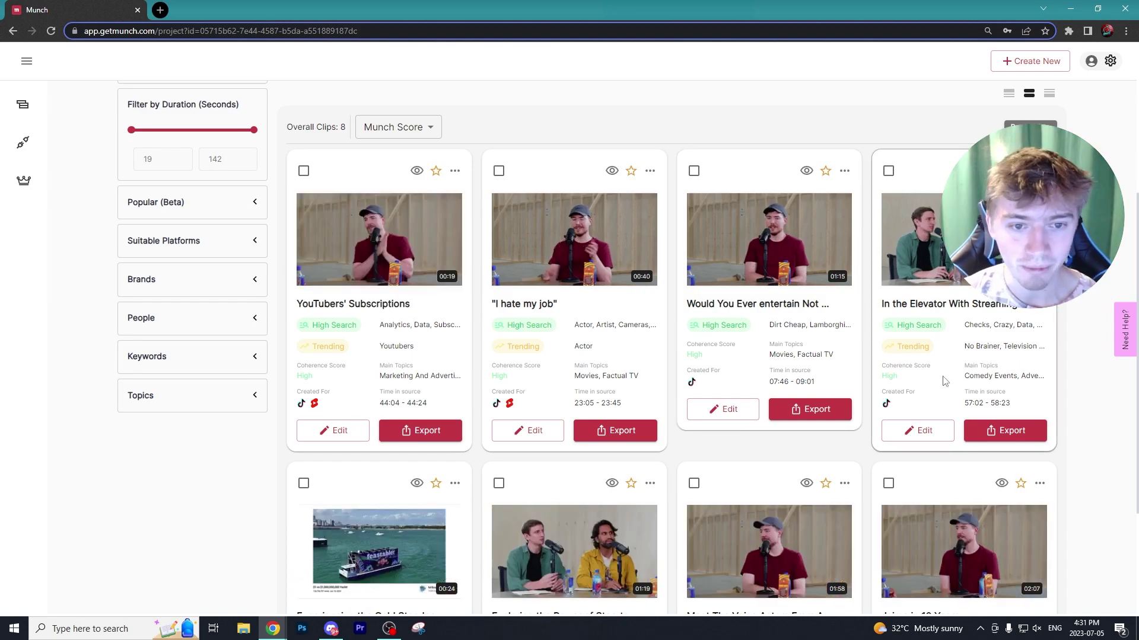
scroll(254, 325, up, 2)
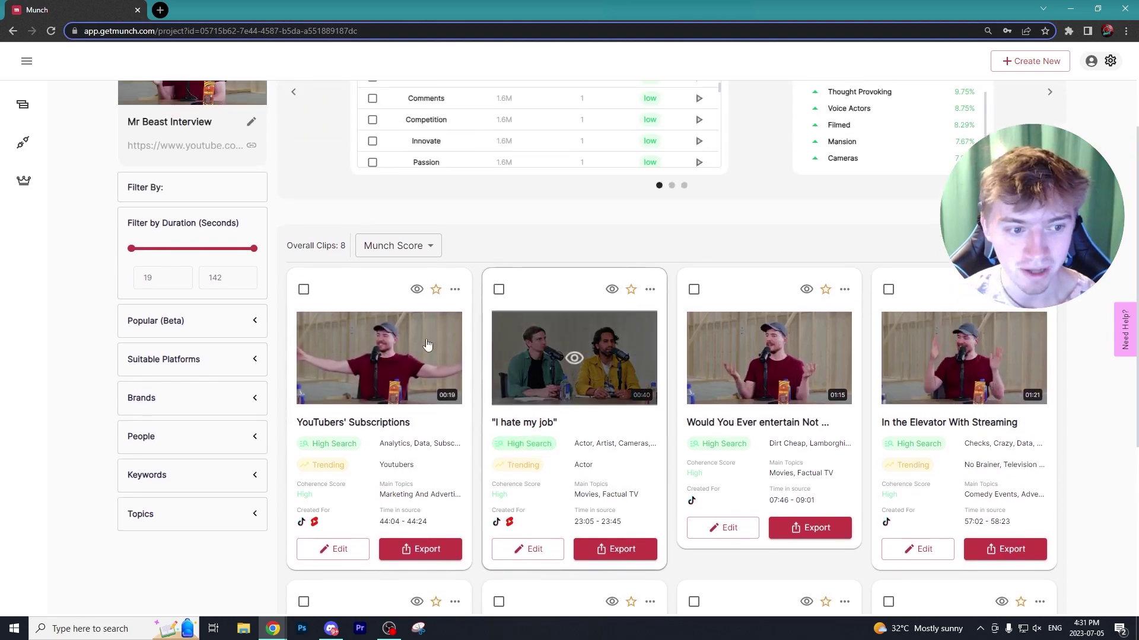
Step: Preview the 'YouTubers' Subscriptions' clip, step between neighbouring clips, then close it
click(254, 323)
click(380, 356)
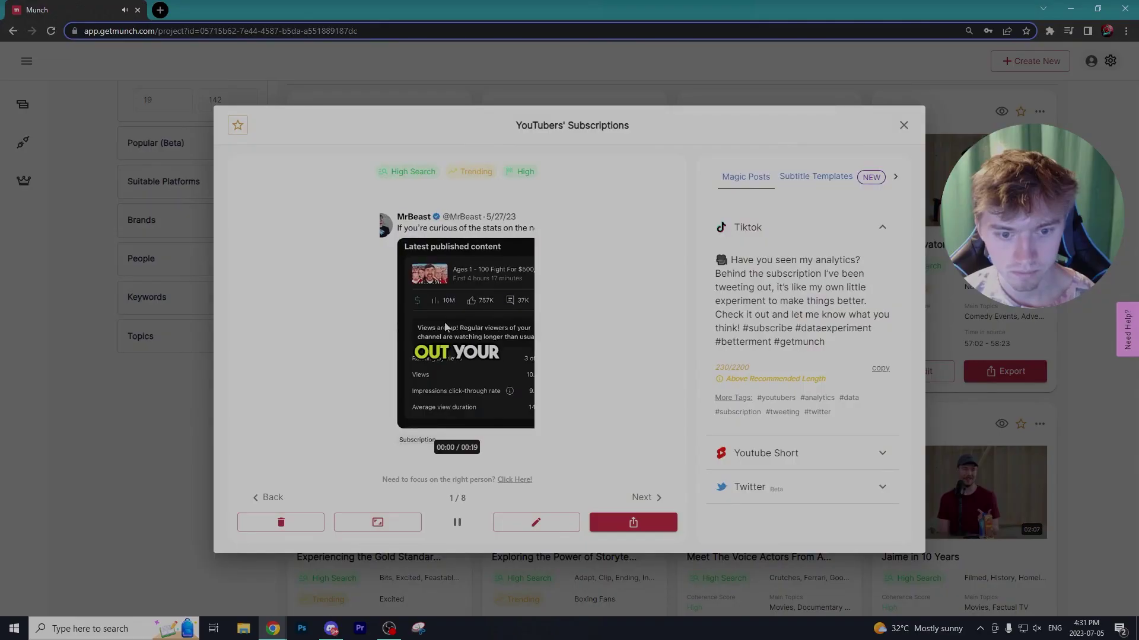
key(Right)
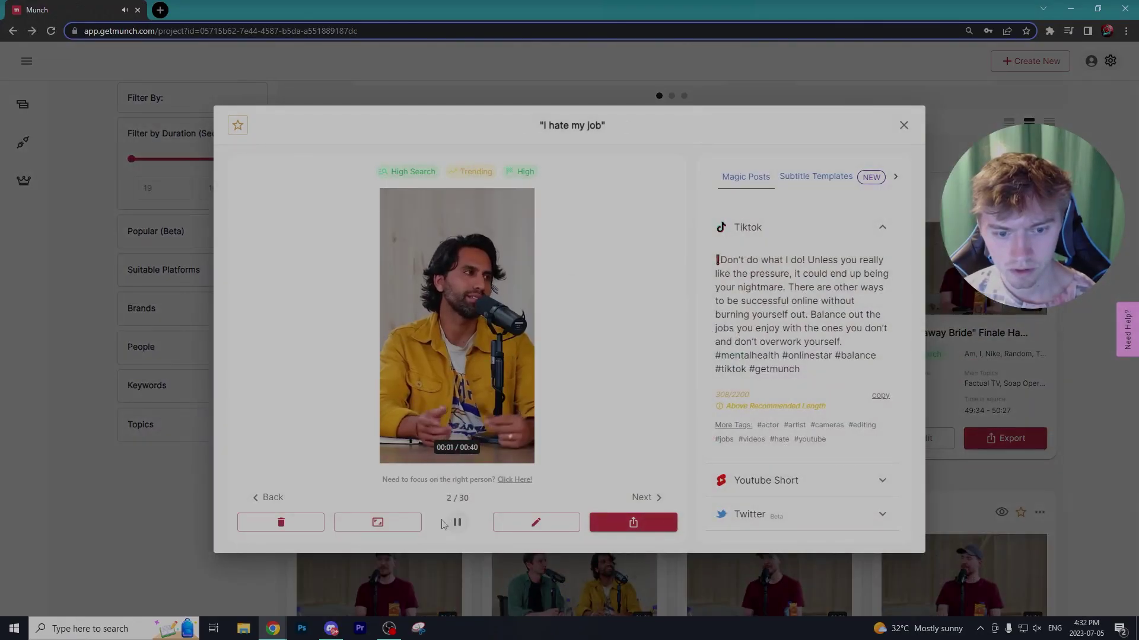
click(269, 497)
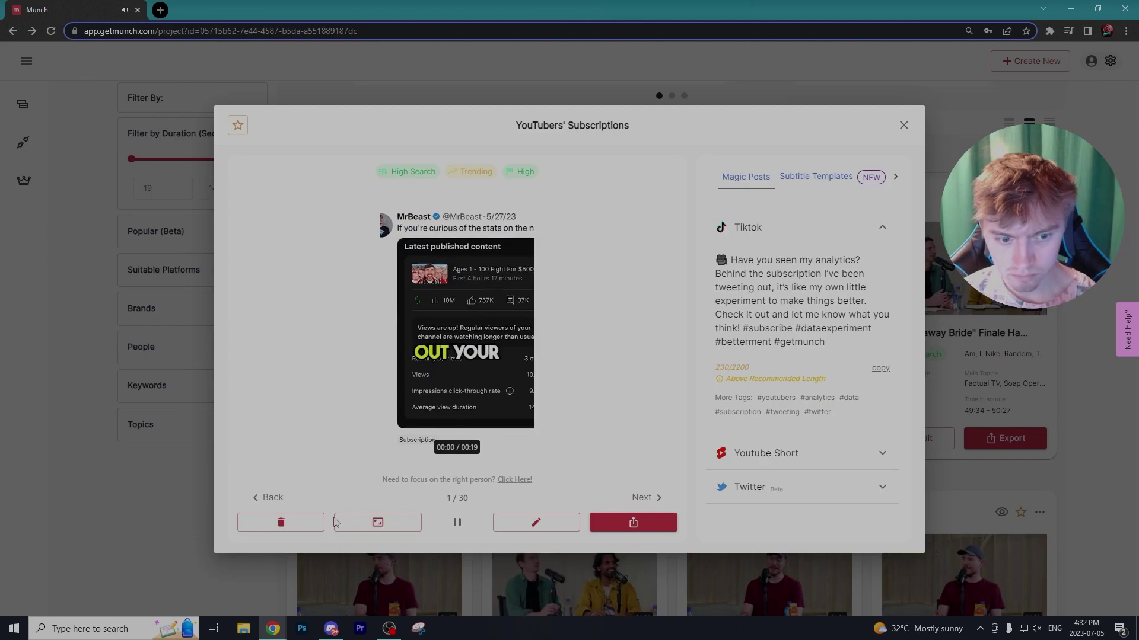
click(641, 497)
key(Escape)
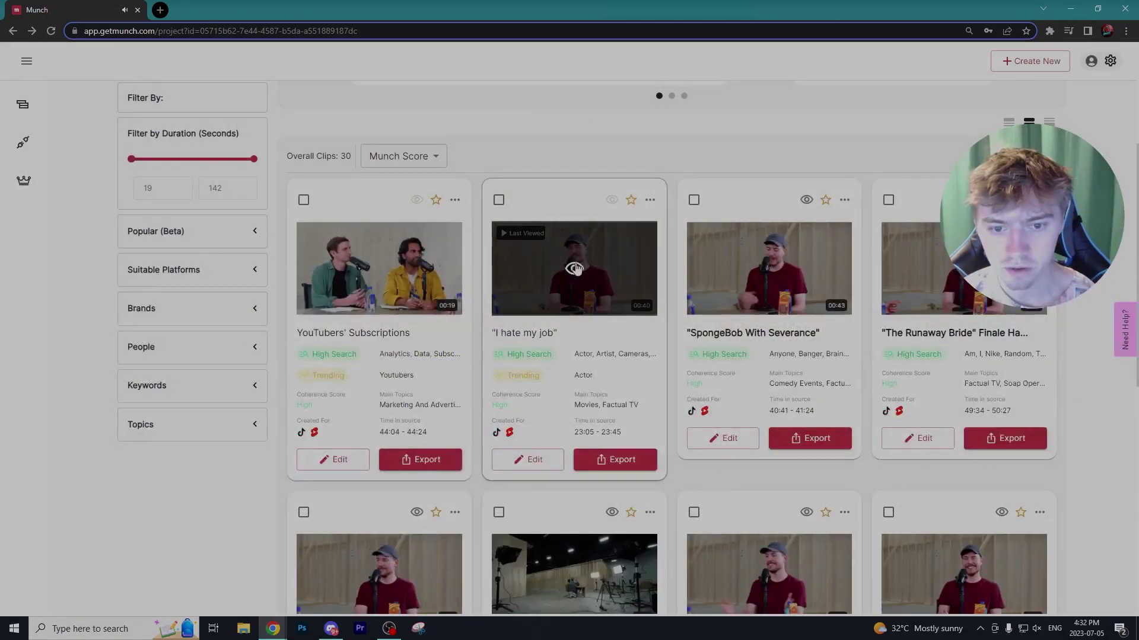
Step: Preview the 'I hate my job' clip's YouTube Short and Twitter captions, then close it
click(639, 288)
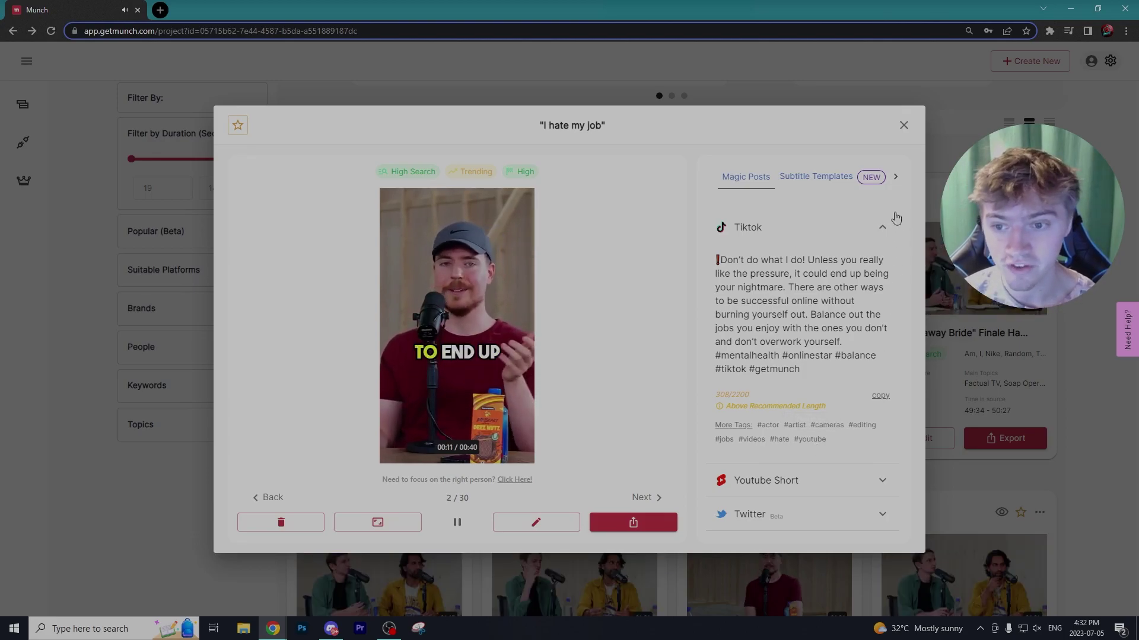
click(873, 229)
click(854, 255)
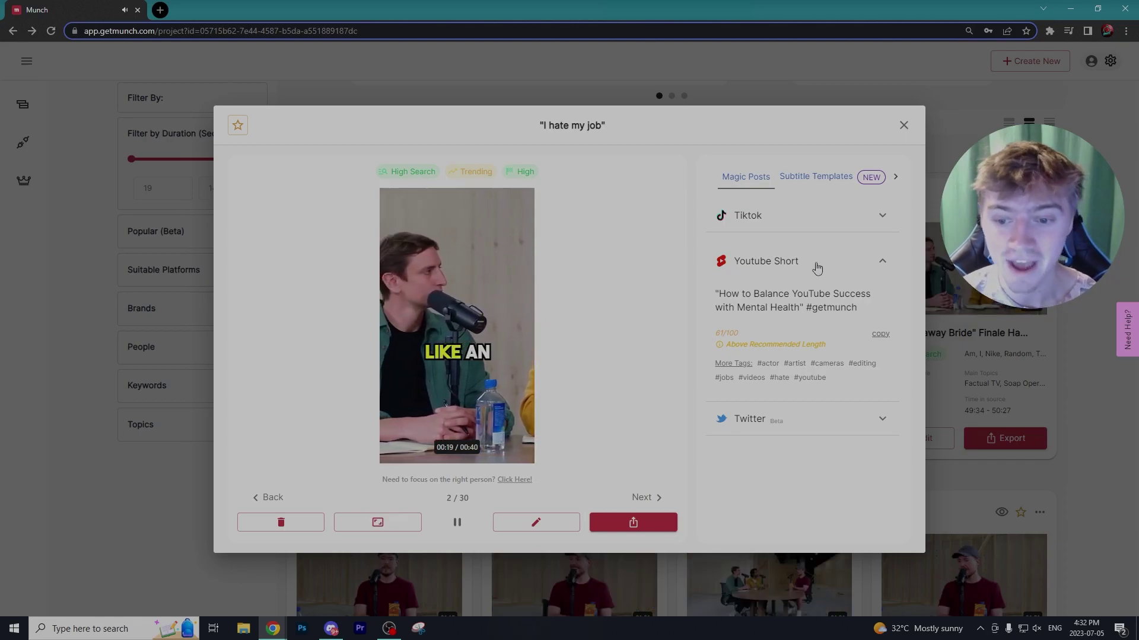
click(817, 263)
click(835, 290)
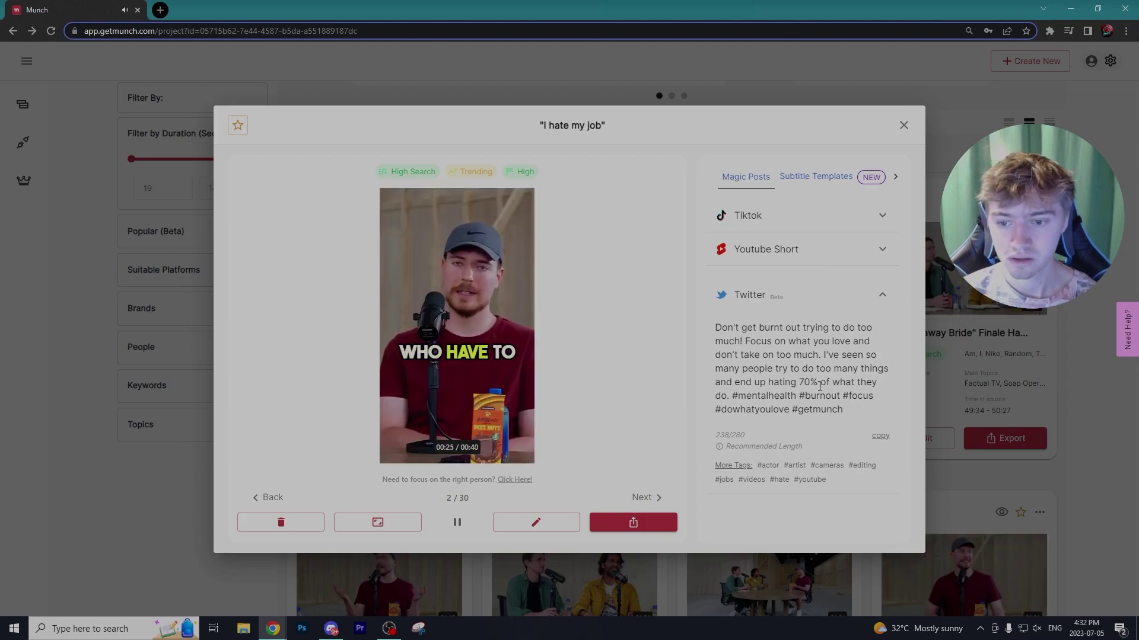
key(Escape)
scroll(527, 349, down, 4)
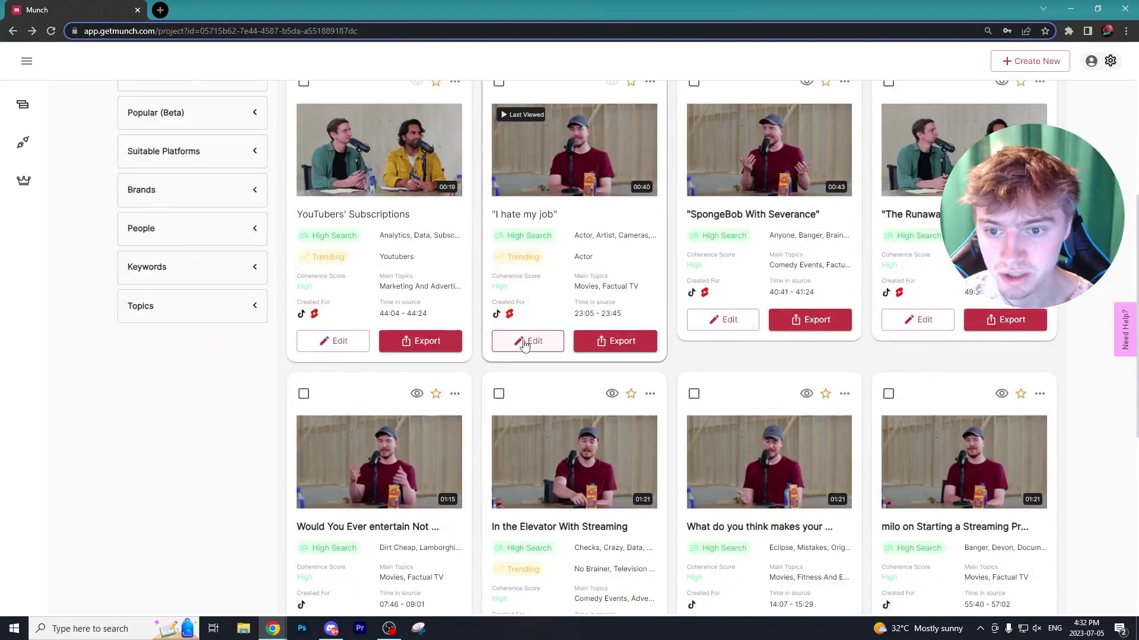
Step: Open the 'I hate my job' clip in the editor and review its aspect ratio, styles, cropping and captions
click(526, 341)
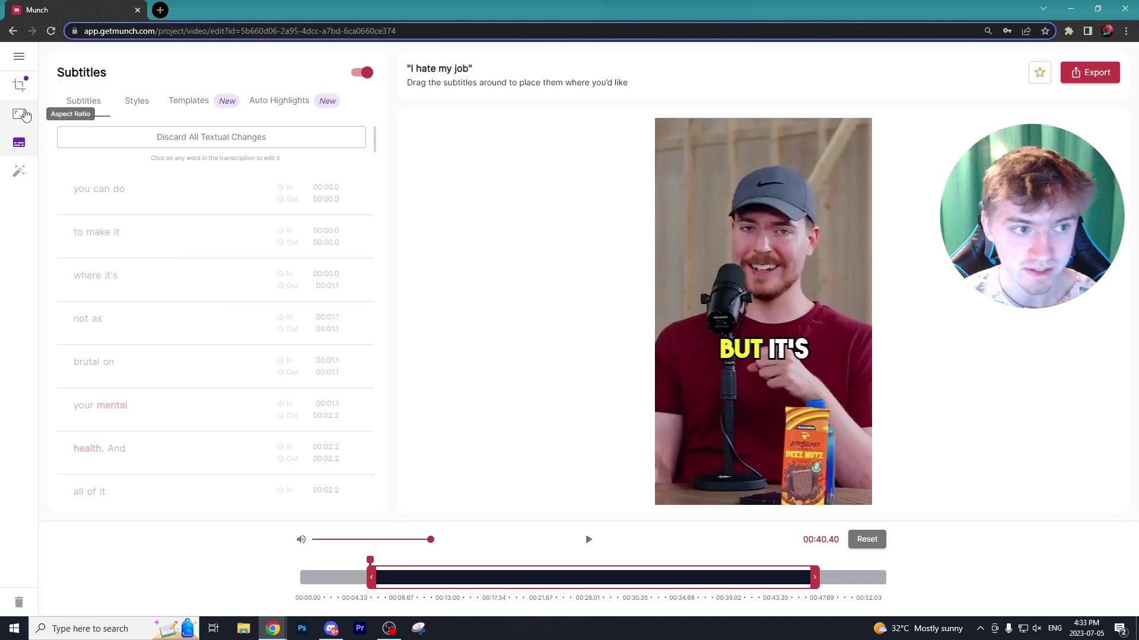
click(20, 114)
click(19, 143)
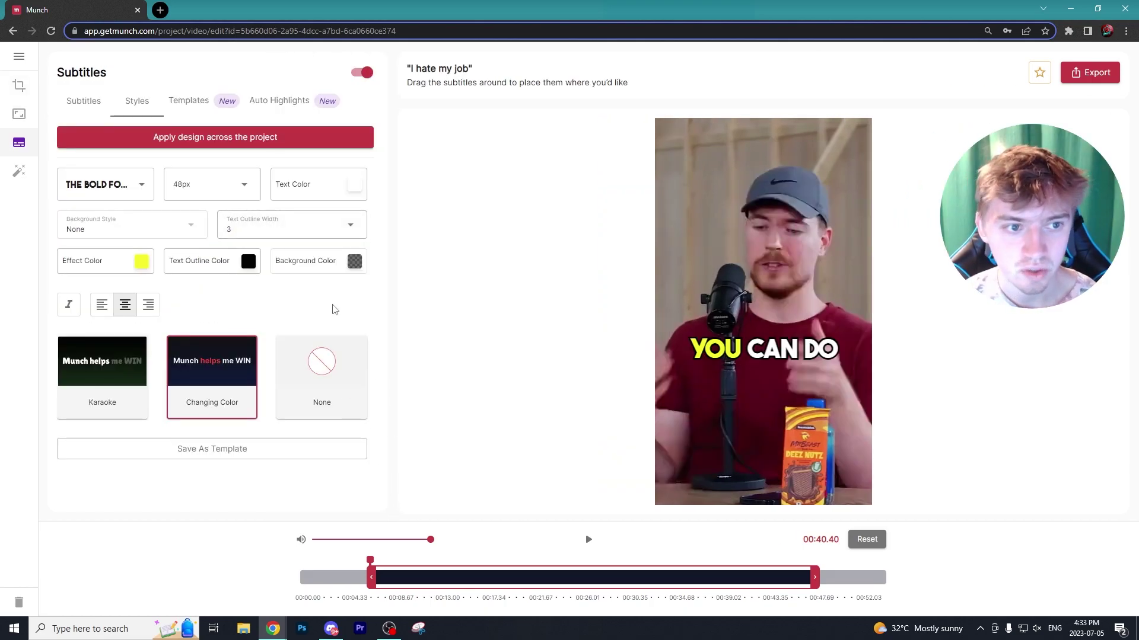
click(19, 114)
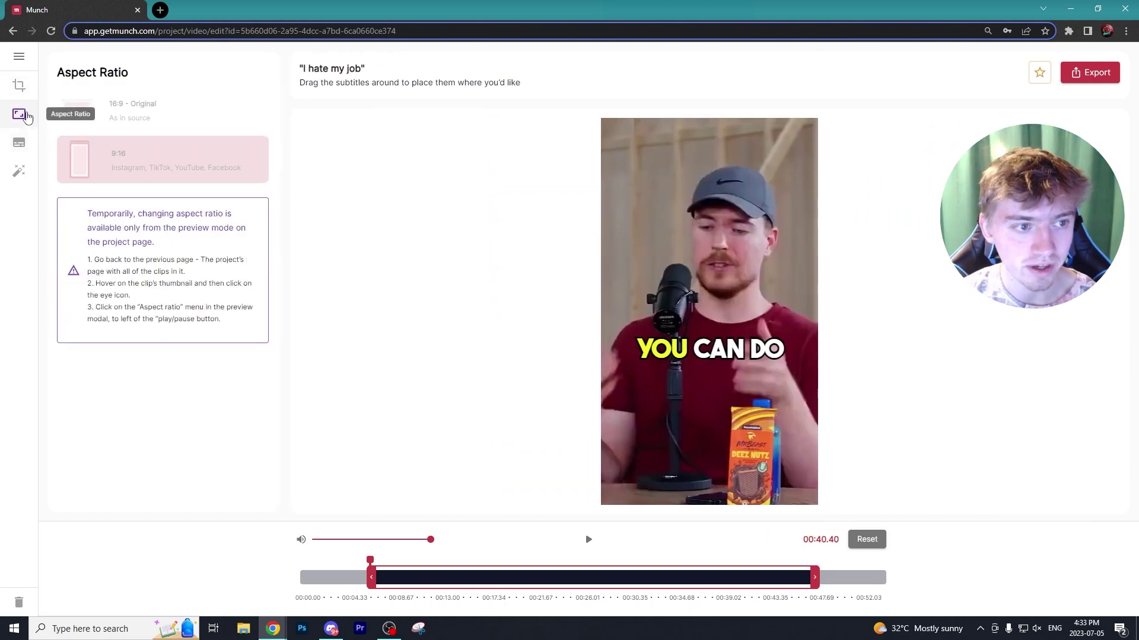
click(20, 87)
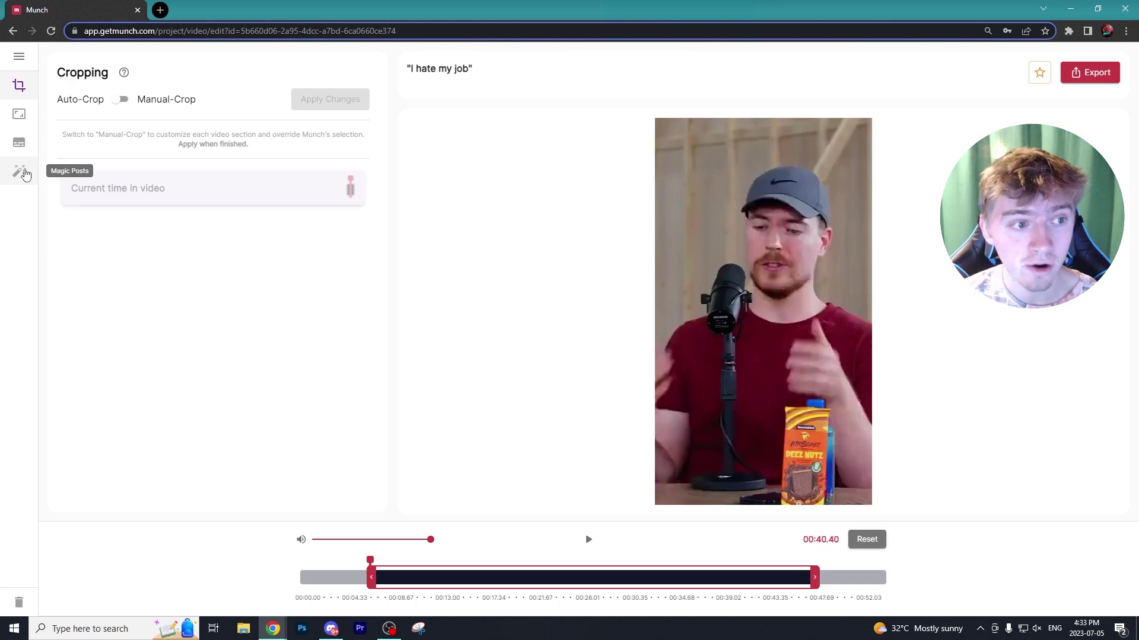
click(20, 172)
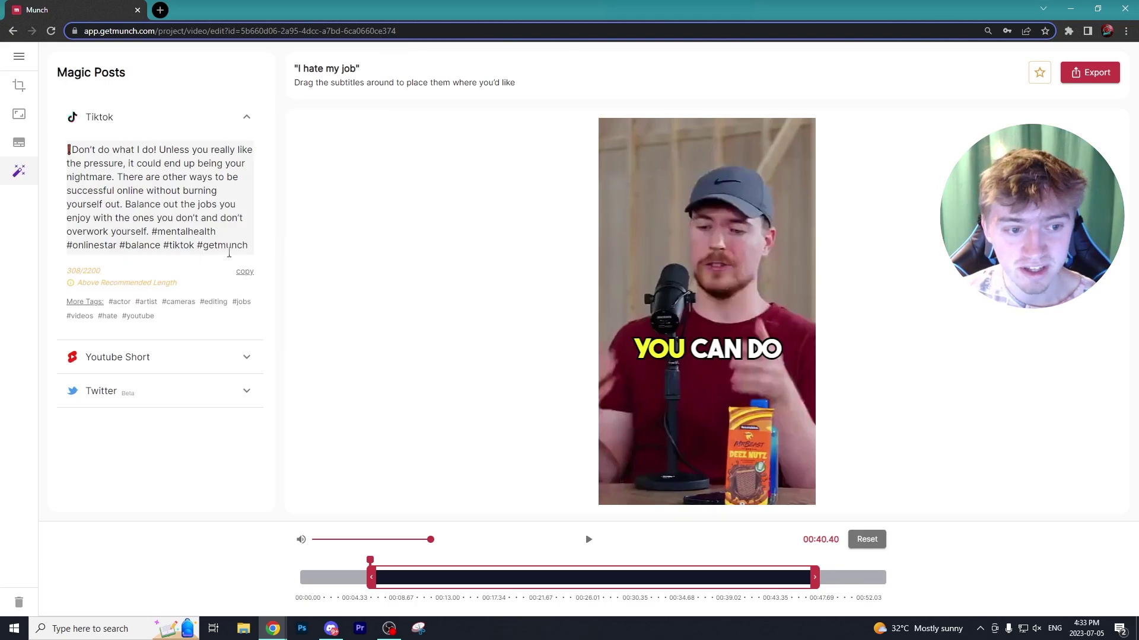
Step: Trim the clip's start so it runs 38.38 seconds and export it
drag(381, 581, 403, 579)
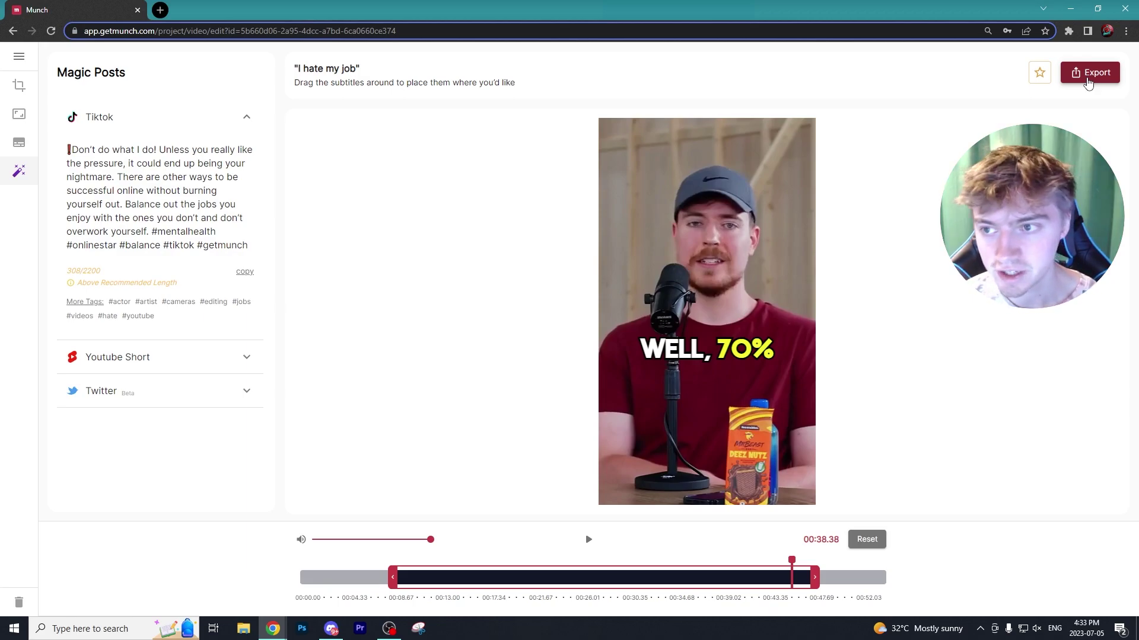
click(1088, 83)
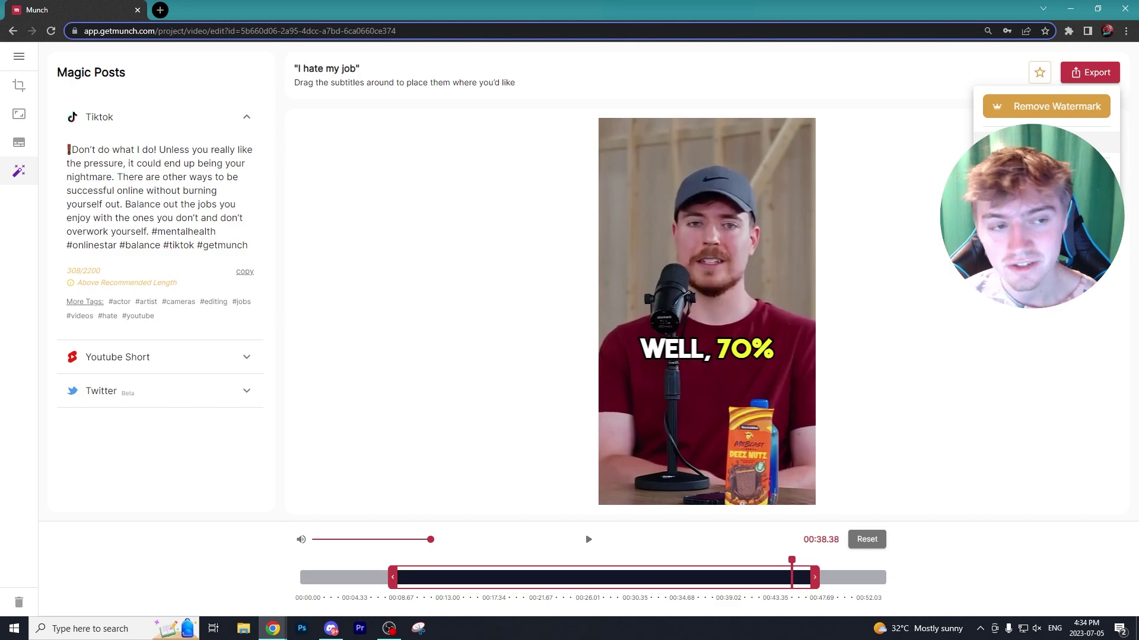
click(1047, 142)
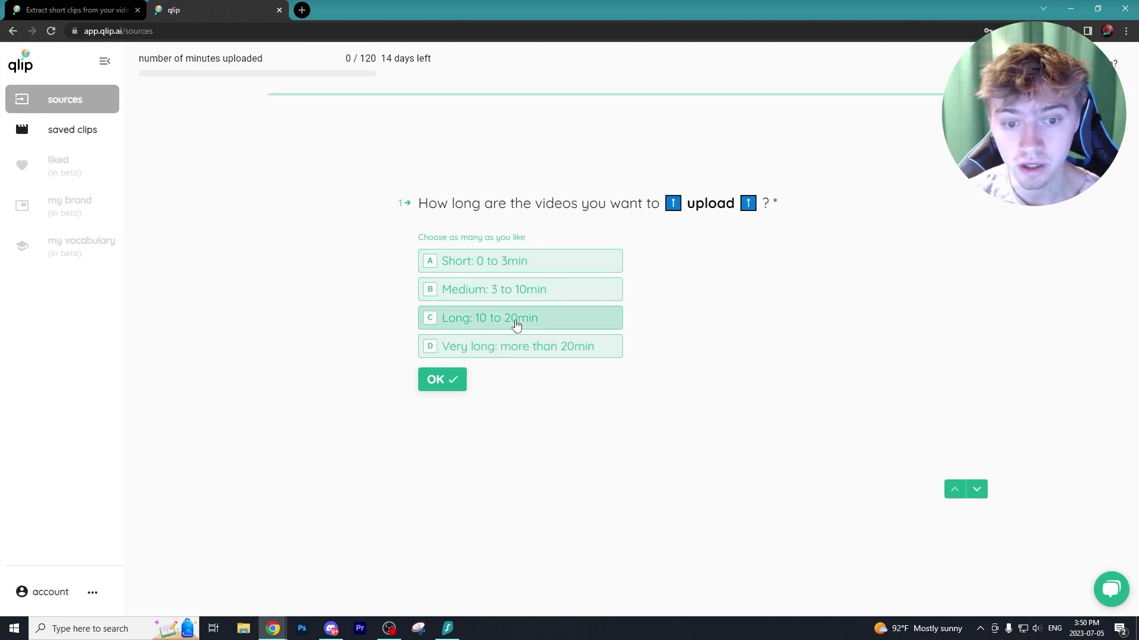
Step: Answer 'Long: 10 to 20min' for video length and copy the YouTube video's URL
click(473, 324)
click(446, 384)
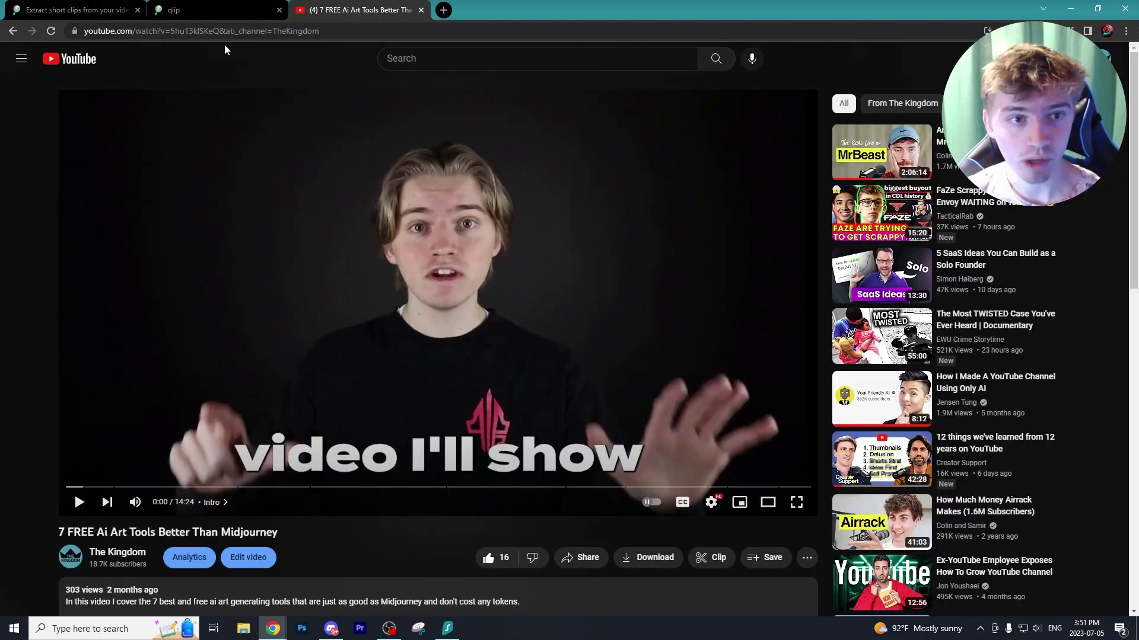
click(225, 31)
right_click(225, 33)
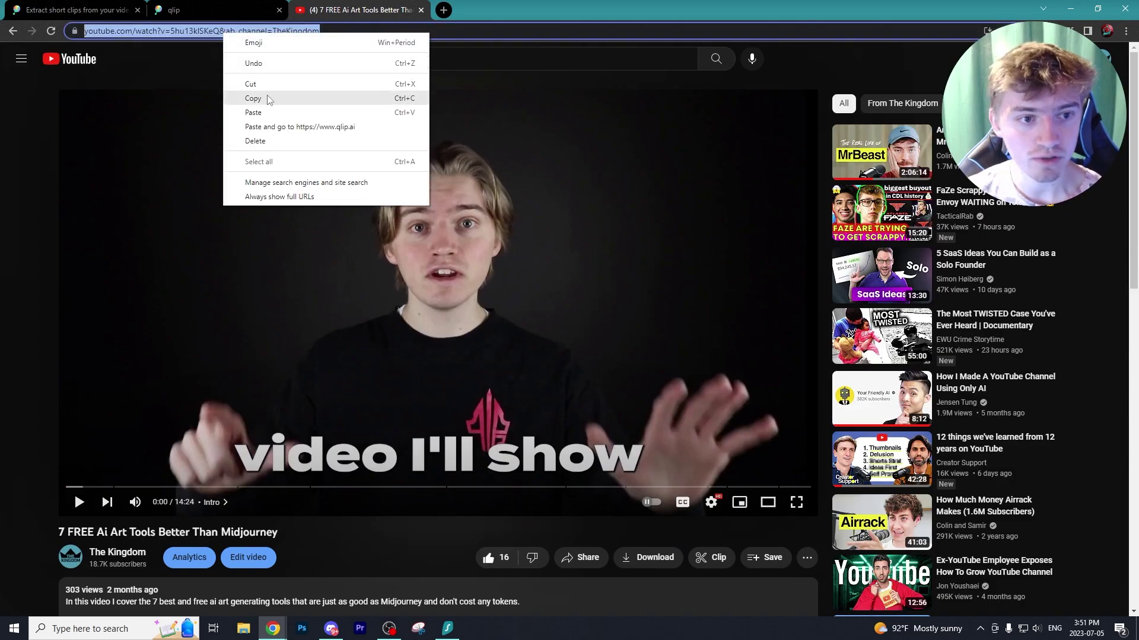
click(249, 98)
Step: Back in Qlip, choose Science & Technology as the topic
click(226, 16)
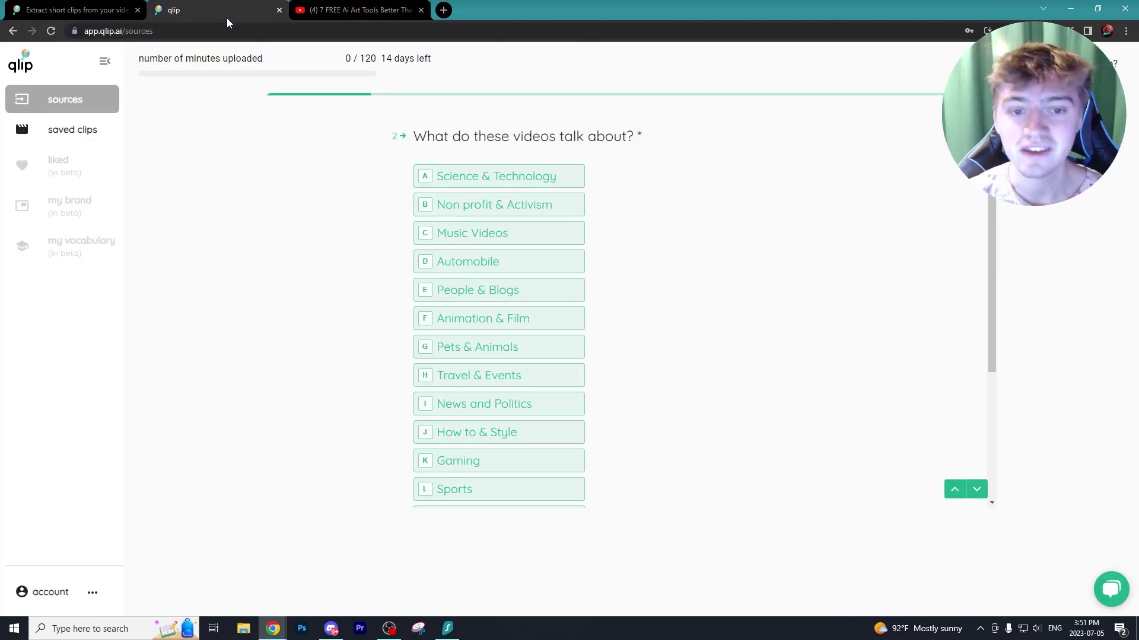
scroll(485, 121, down, 1)
click(485, 121)
click(570, 284)
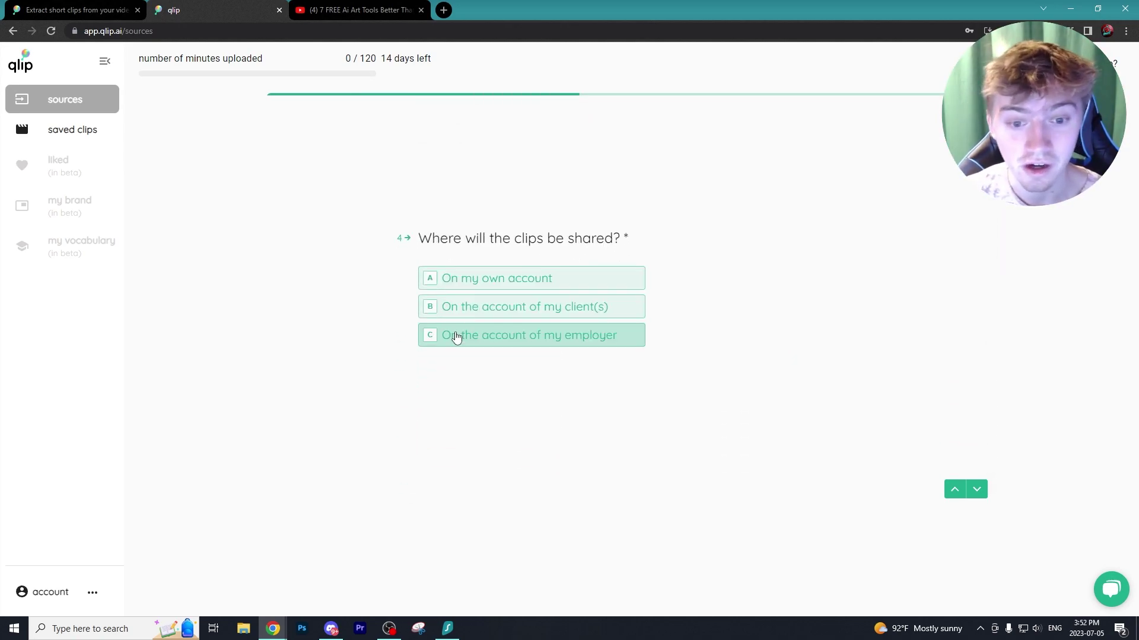
Step: Answer 'On my own account', paste and confirm the YouTube link, and set the language to English
click(465, 278)
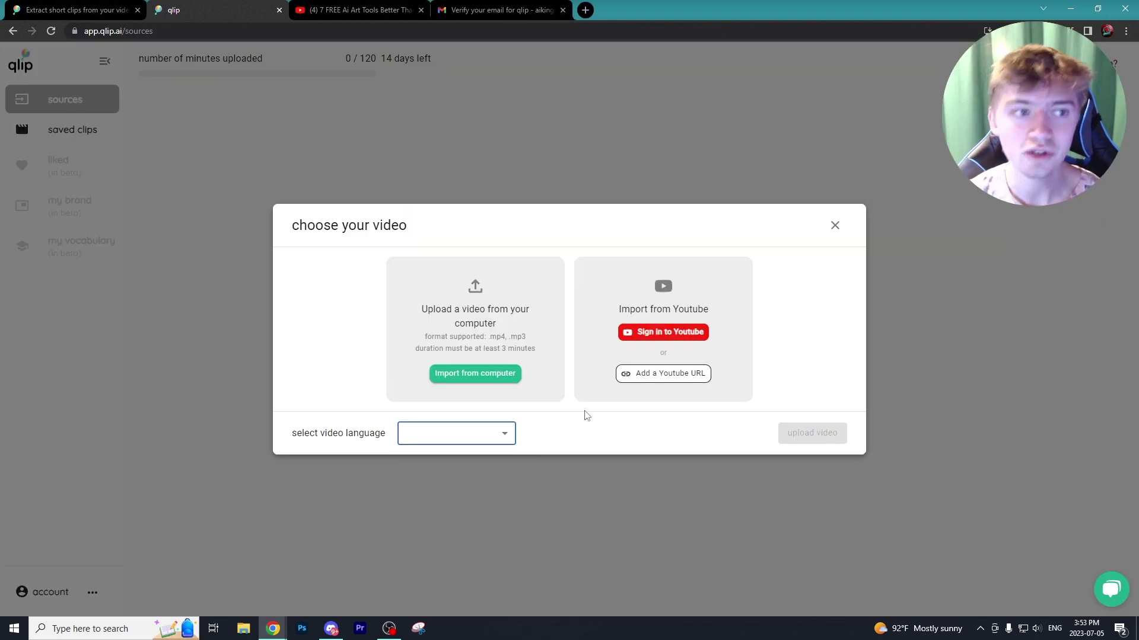
click(655, 375)
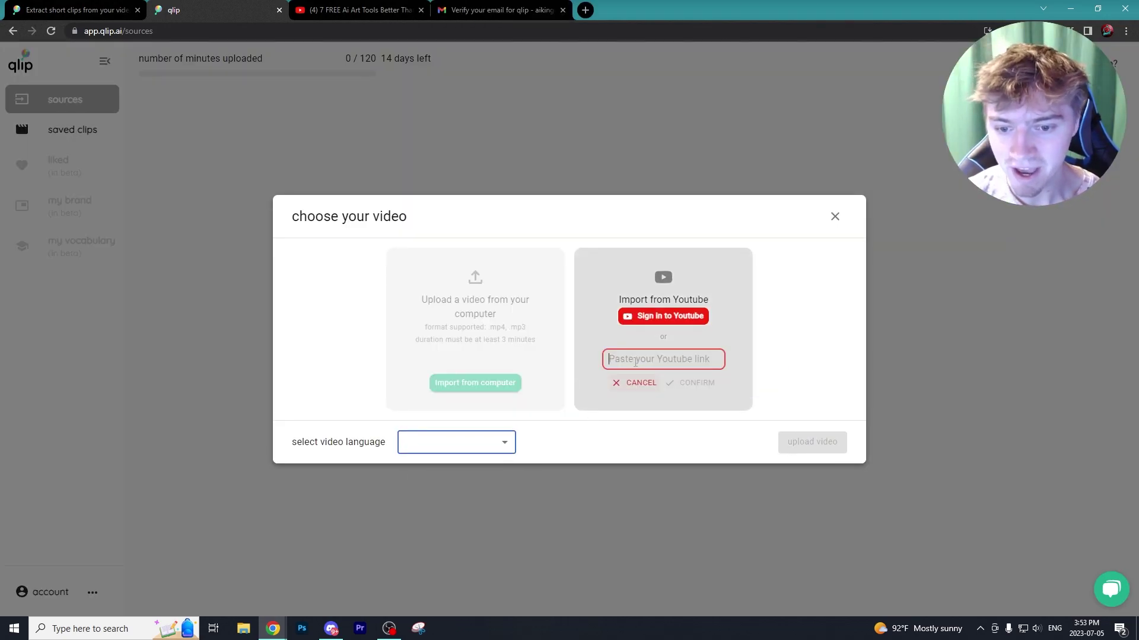
right_click(632, 362)
click(662, 452)
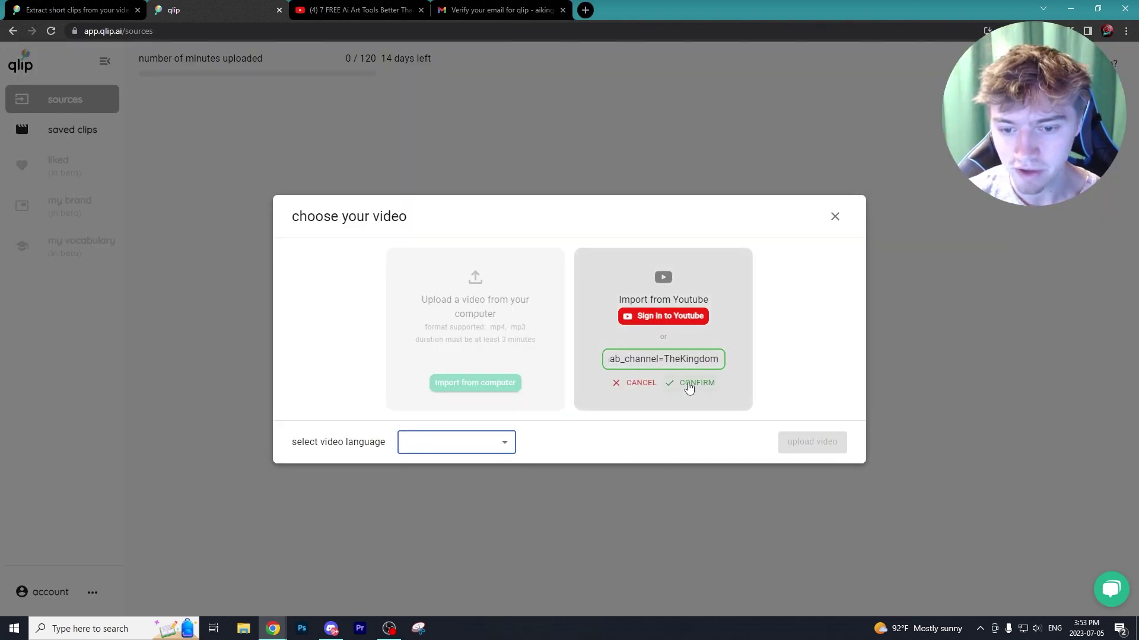
click(688, 385)
click(469, 440)
click(422, 460)
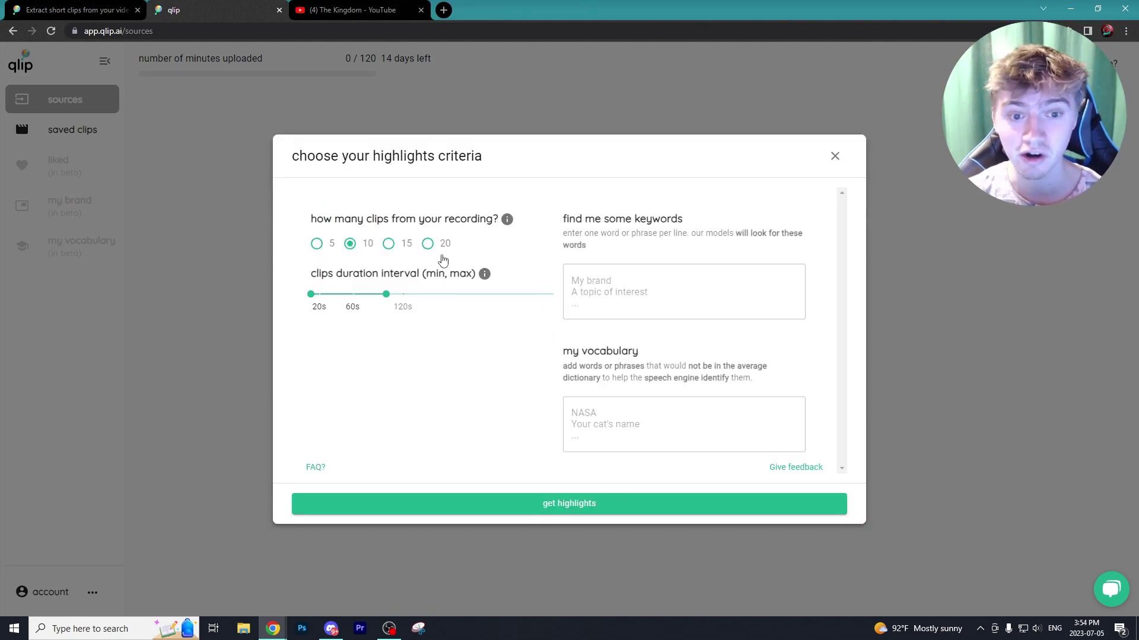
Step: Narrow the clip duration interval to 20s–60s
mouse_move(387, 302)
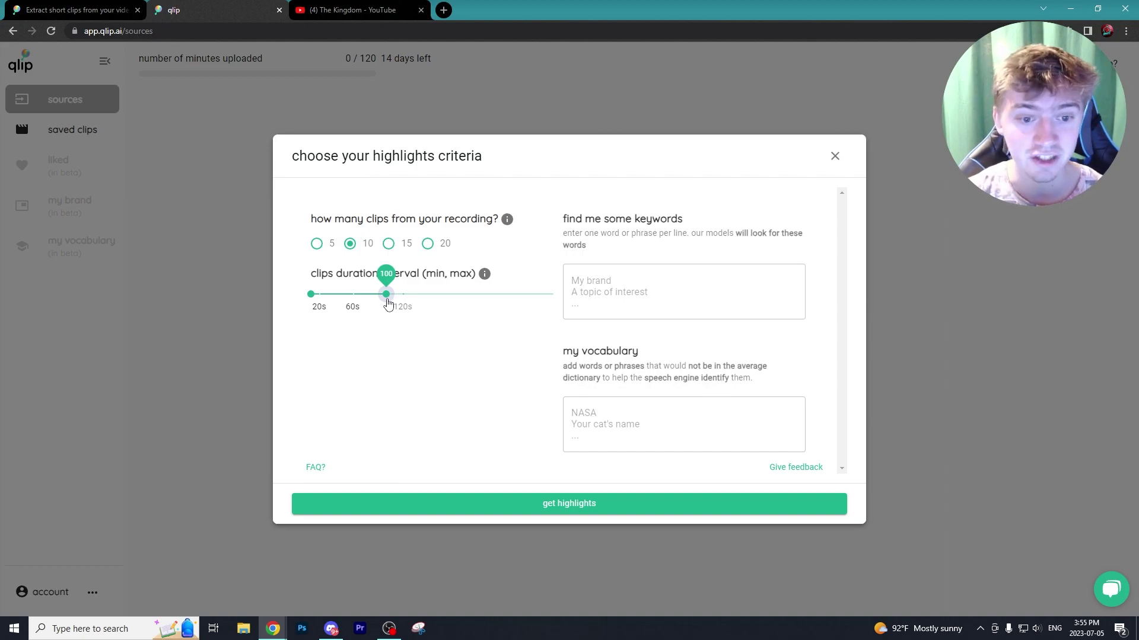
drag(389, 304, 357, 302)
mouse_move(310, 297)
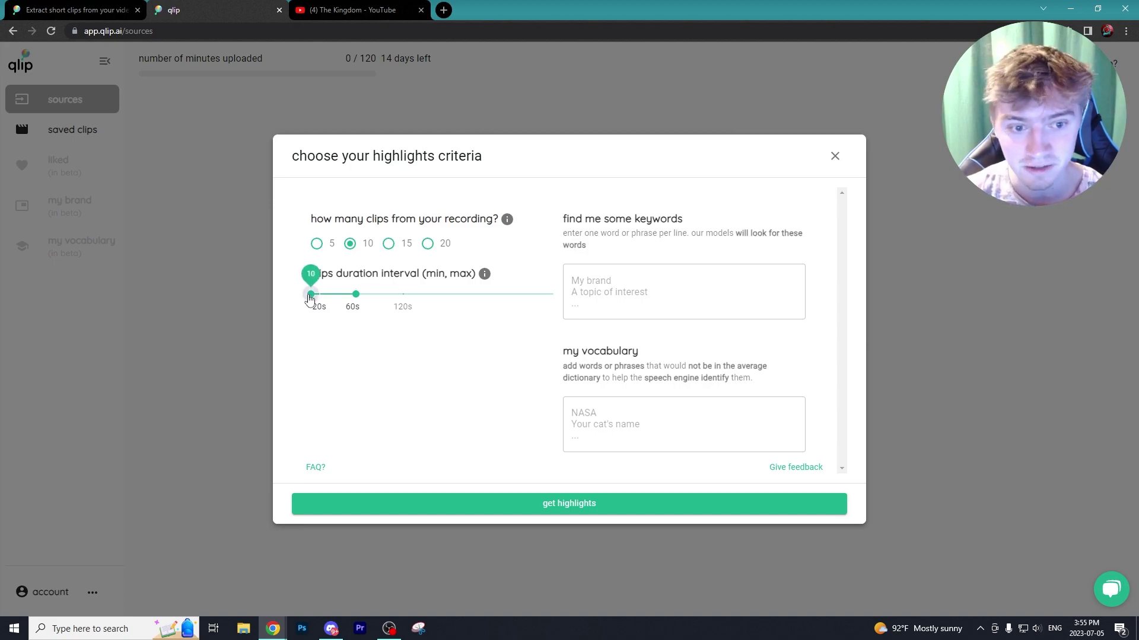
click(628, 284)
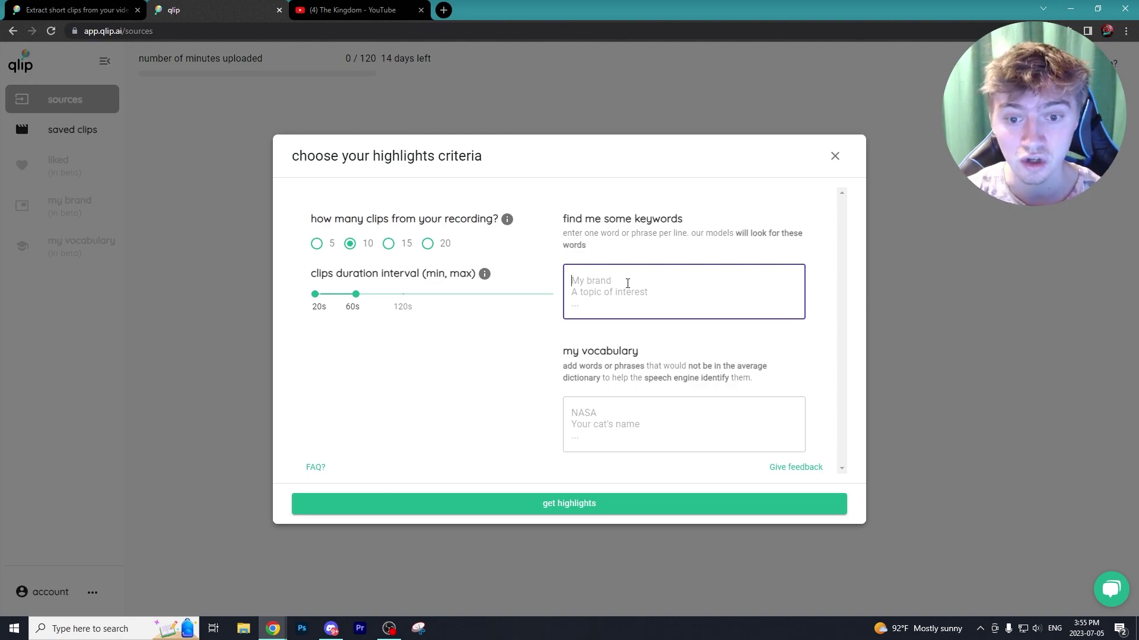
Step: Add the keywords 'art' and 'free', paste vocabulary words, and generate the highlights
text(art)
key(Return)
text(free)
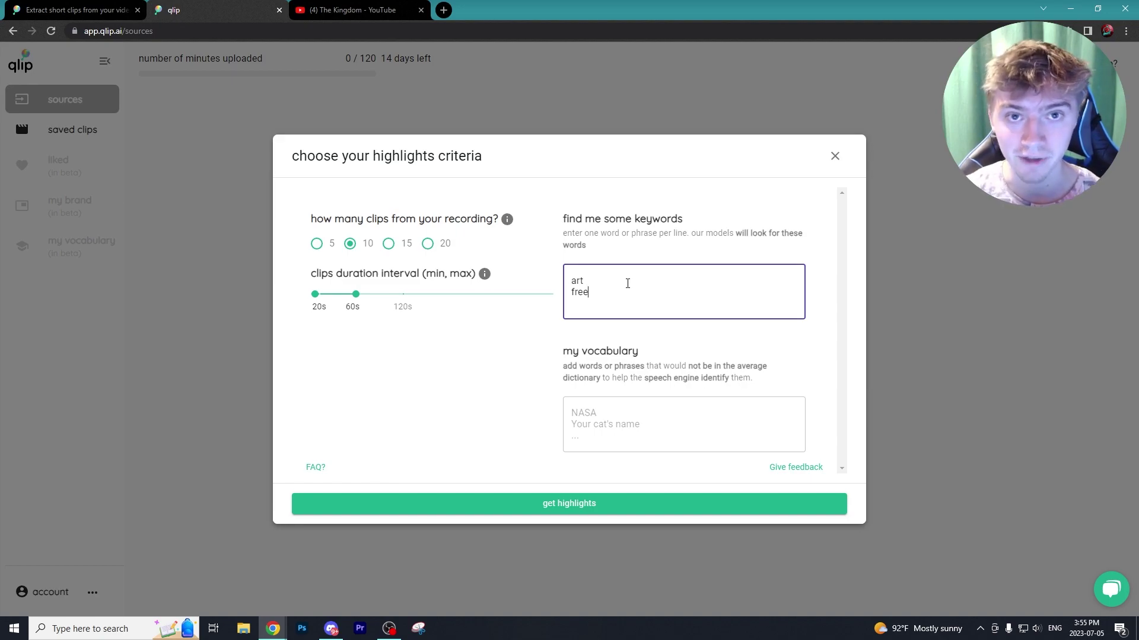
key(Tab)
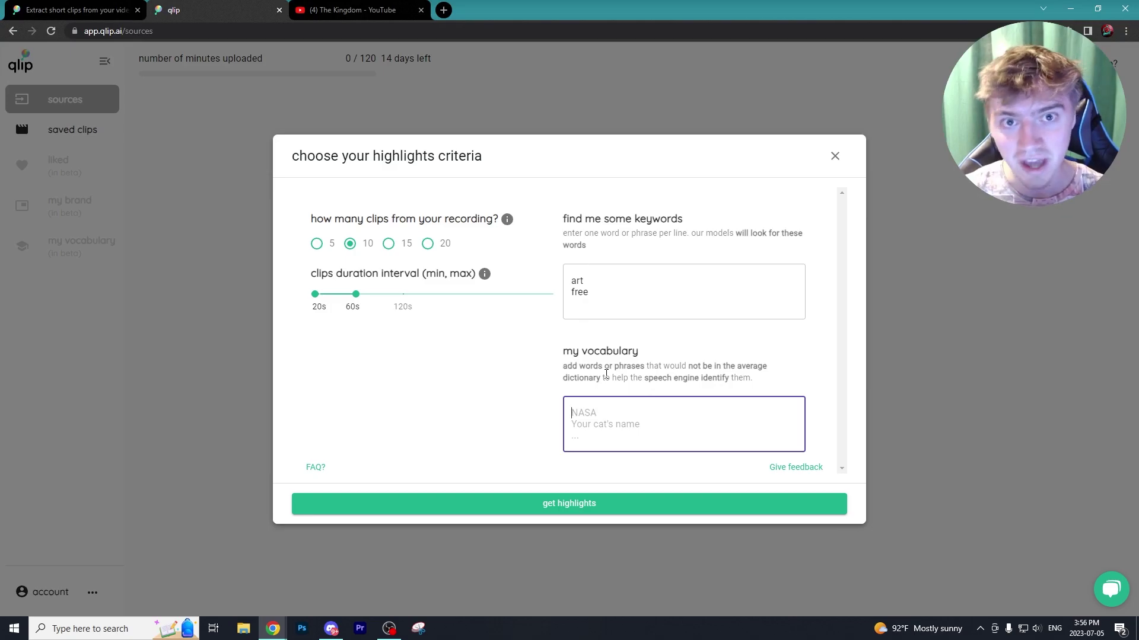
key(ctrl+v)
click(584, 508)
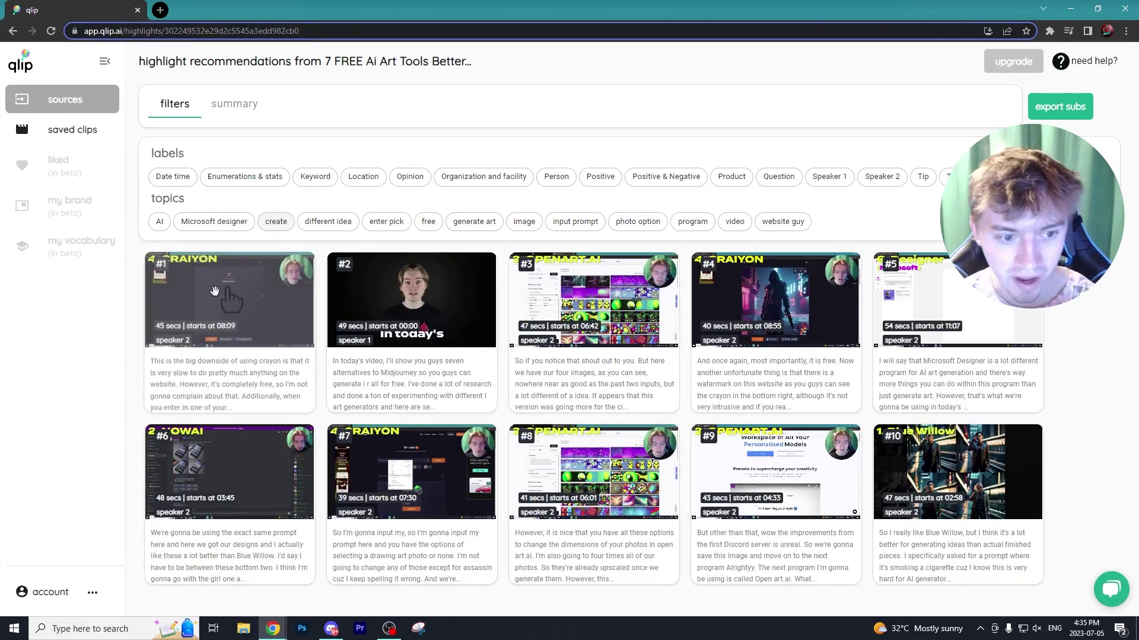
Step: Open highlight #1 in Qlip's editor and set its aspect ratio to portrait 9:16
click(239, 346)
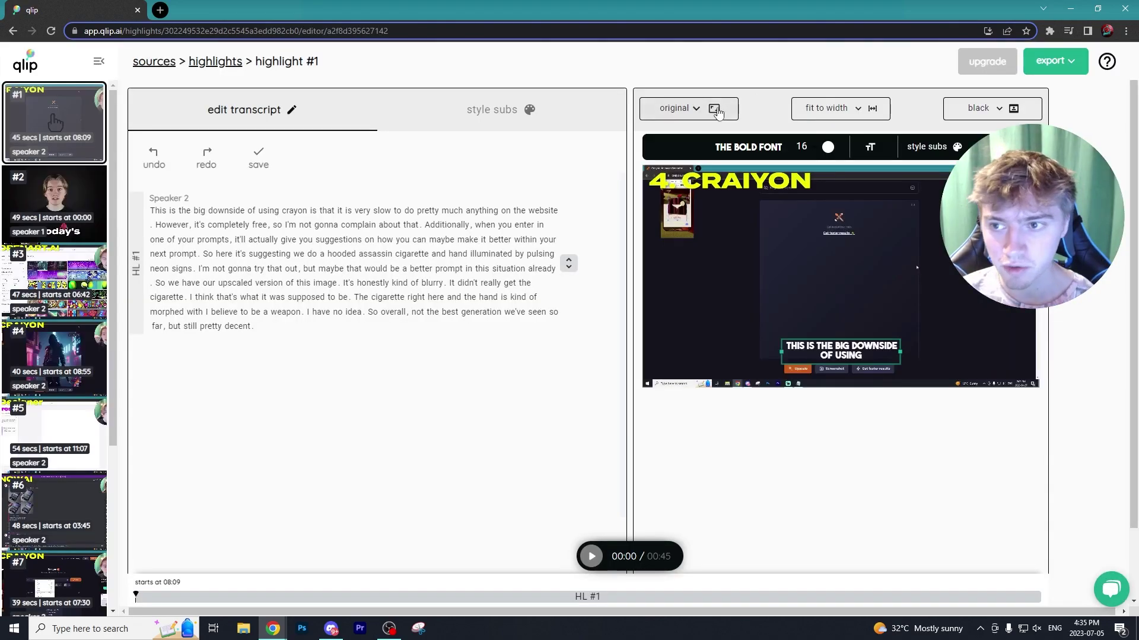
click(714, 110)
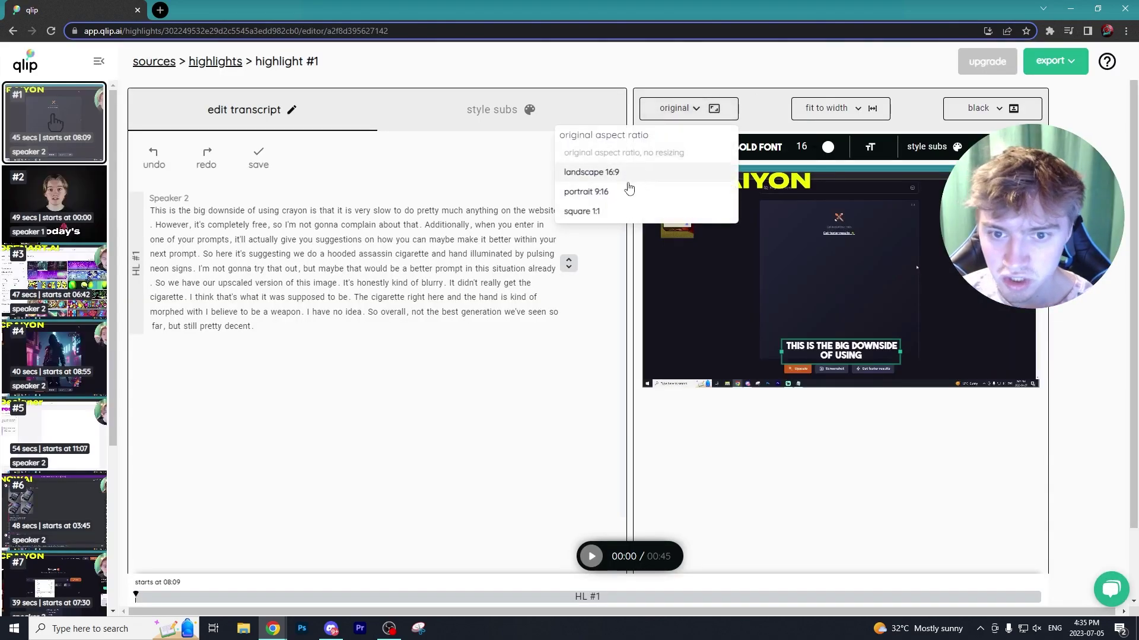
click(599, 192)
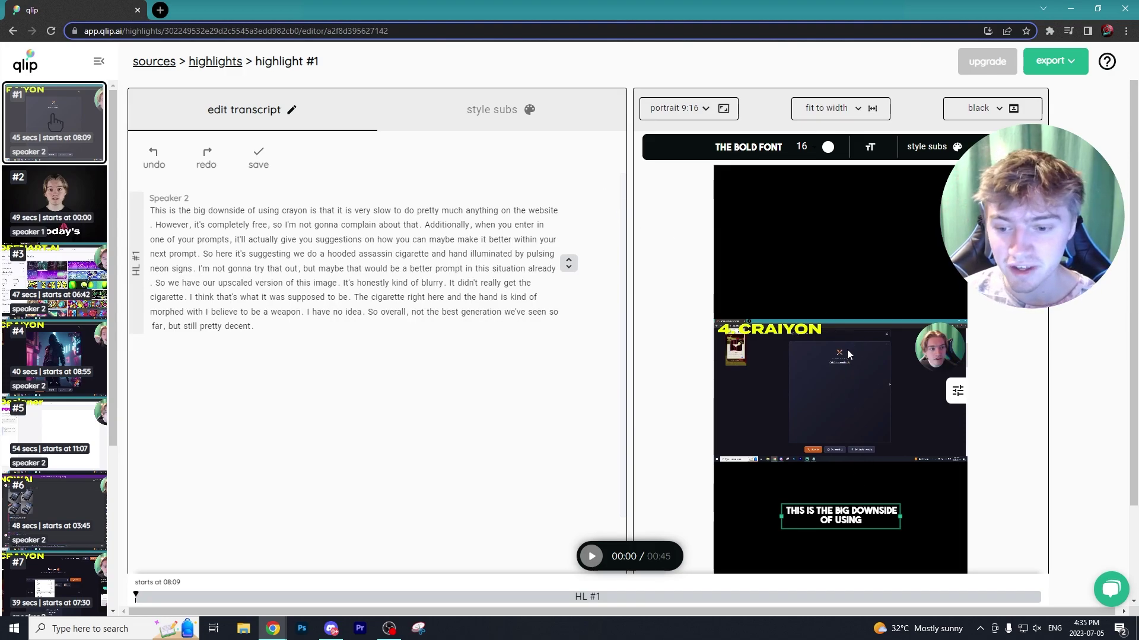
Step: Widen the subtitle box so captions fit on one line, and switch the footage to fit to height
drag(782, 517, 745, 517)
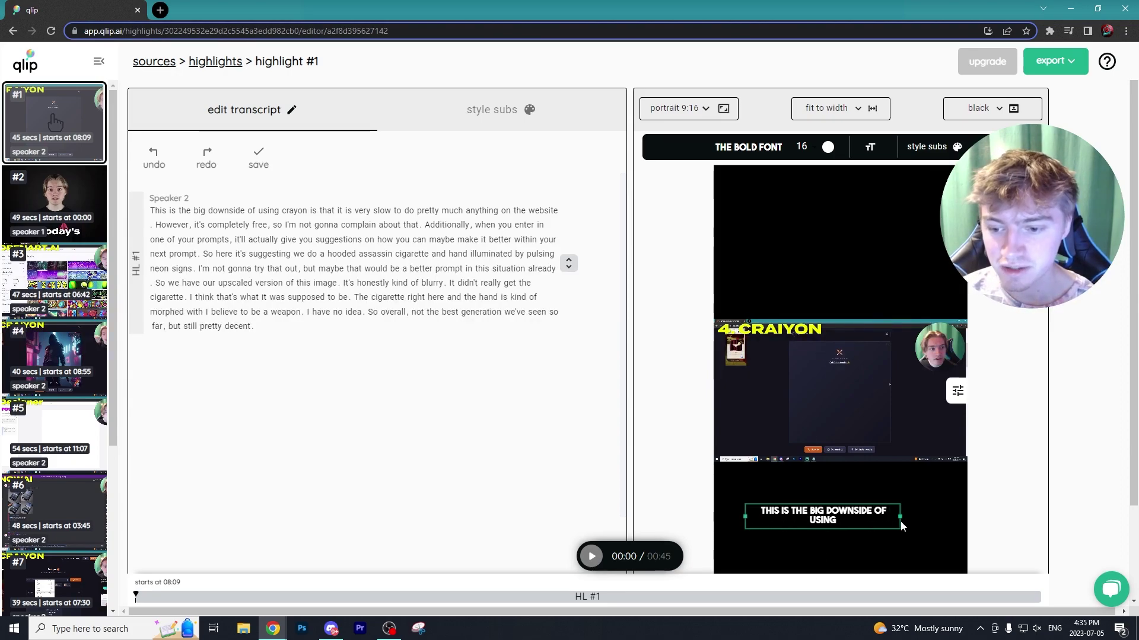
drag(901, 526, 952, 517)
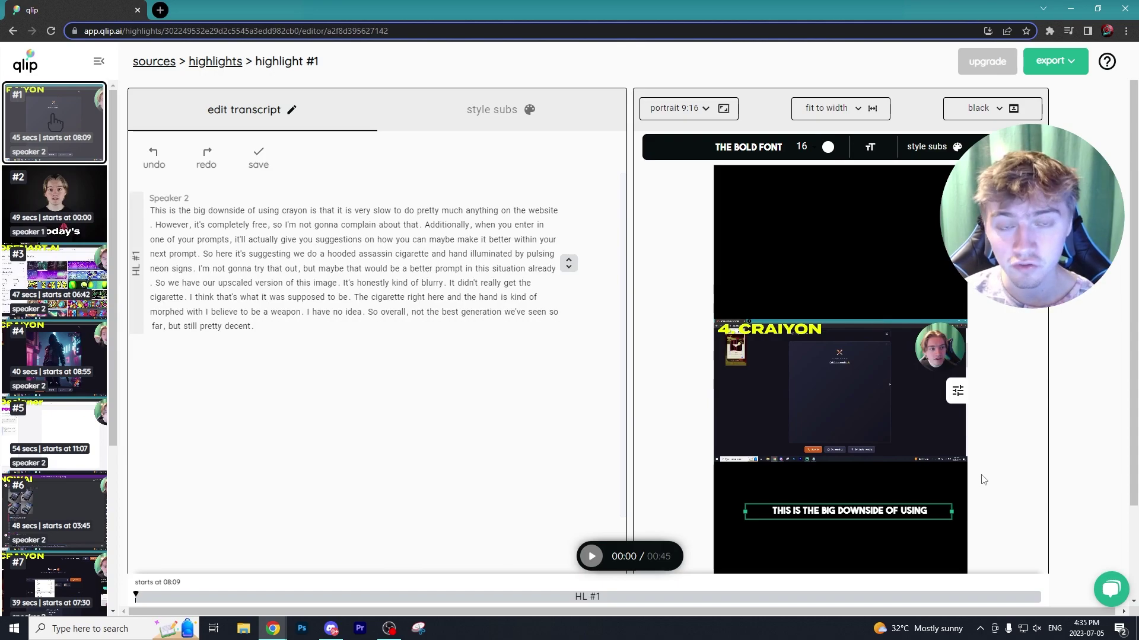
click(830, 107)
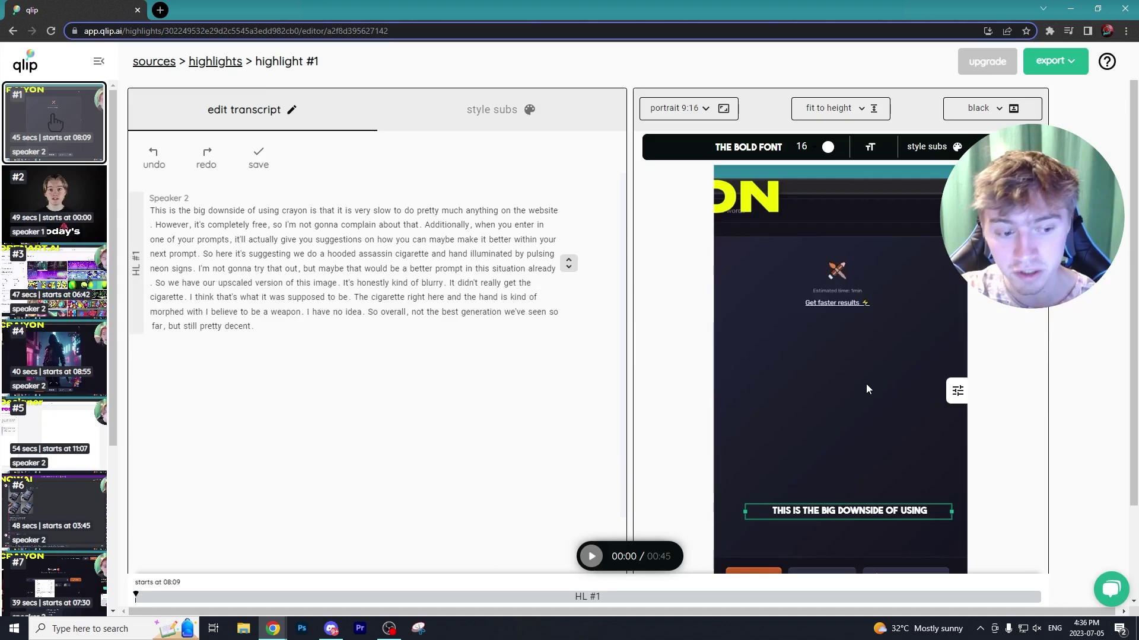
Step: In the style subs tab, apply the 'One' subtitle animation and the 'Bold outline' effect
click(492, 110)
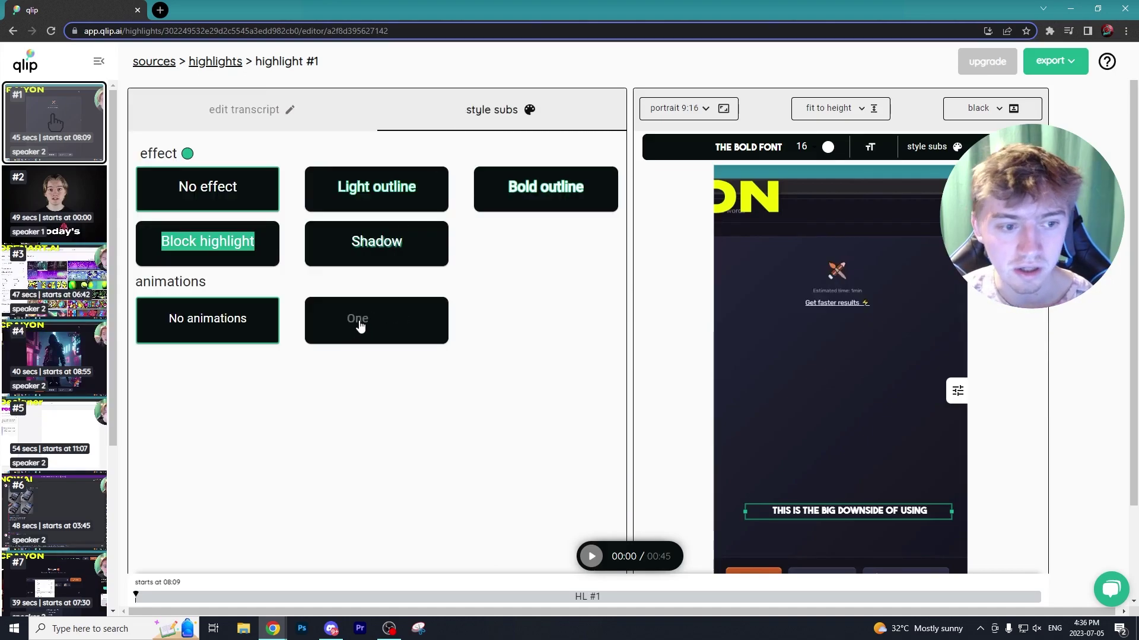
click(363, 324)
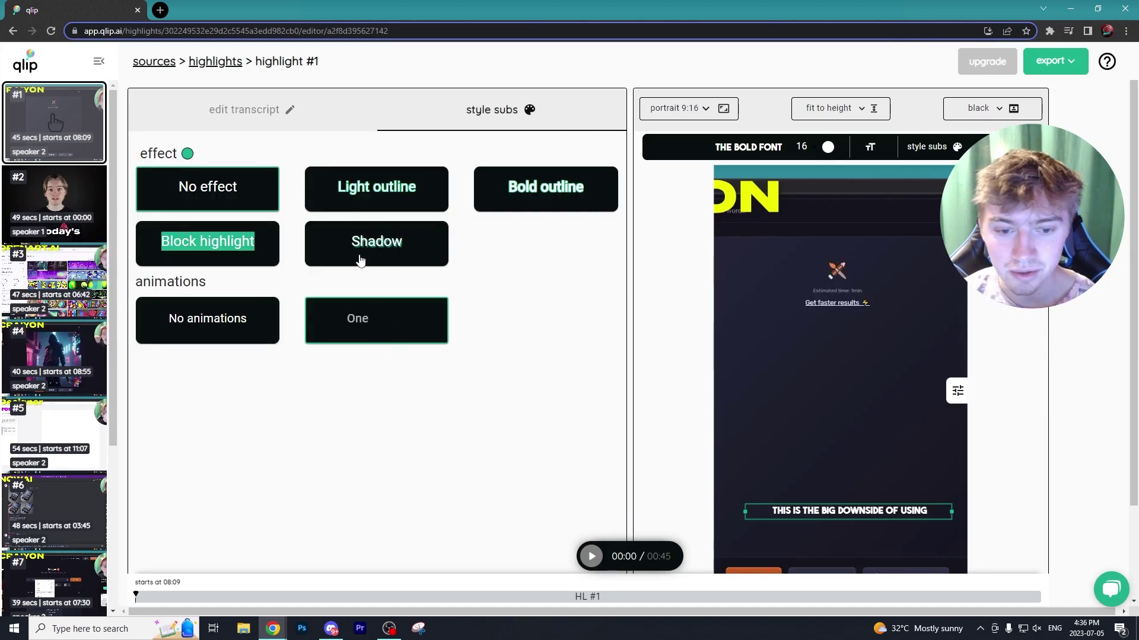
click(579, 193)
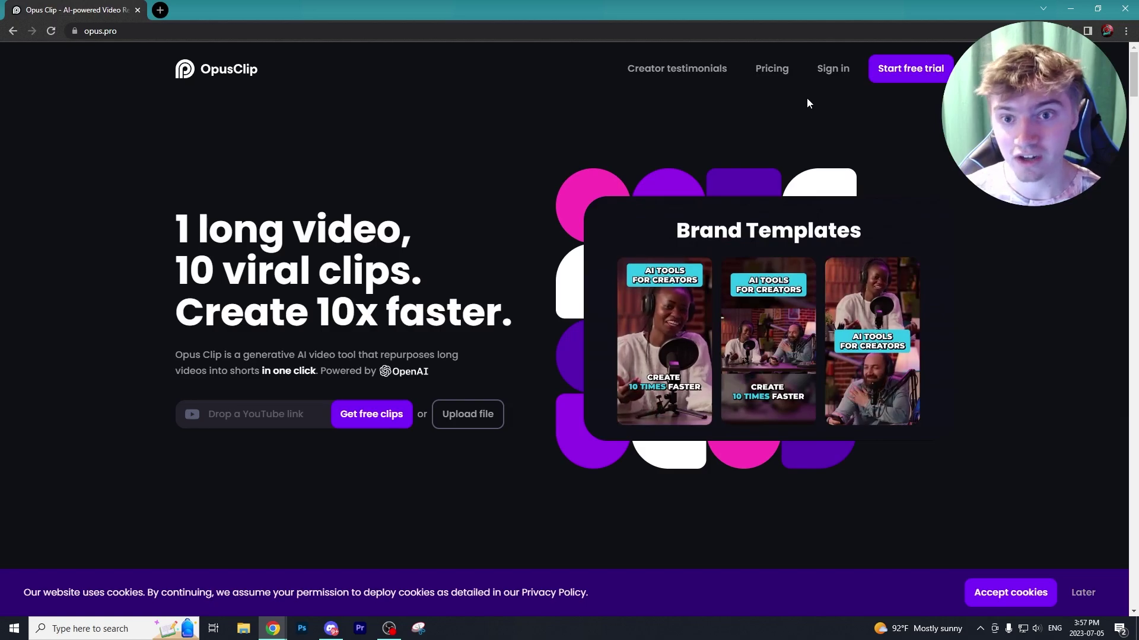
Step: Paste the Stranger Things auditions YouTube link into OpusClip's dashboard and submit it with AI Copilot on
click(833, 69)
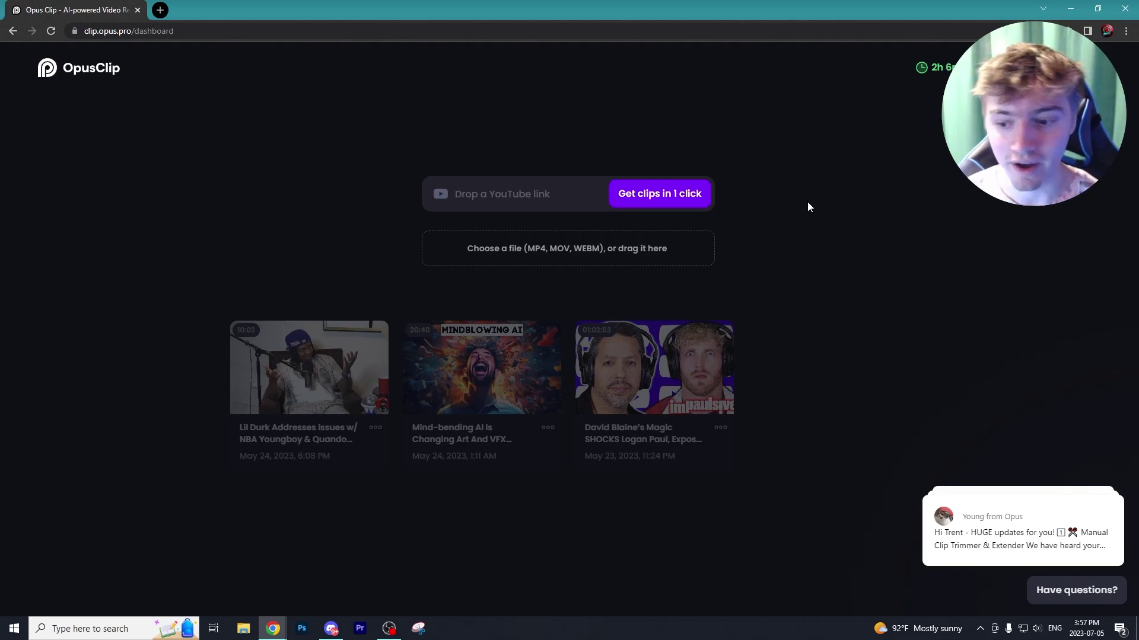
click(484, 194)
right_click(483, 193)
click(518, 287)
click(661, 204)
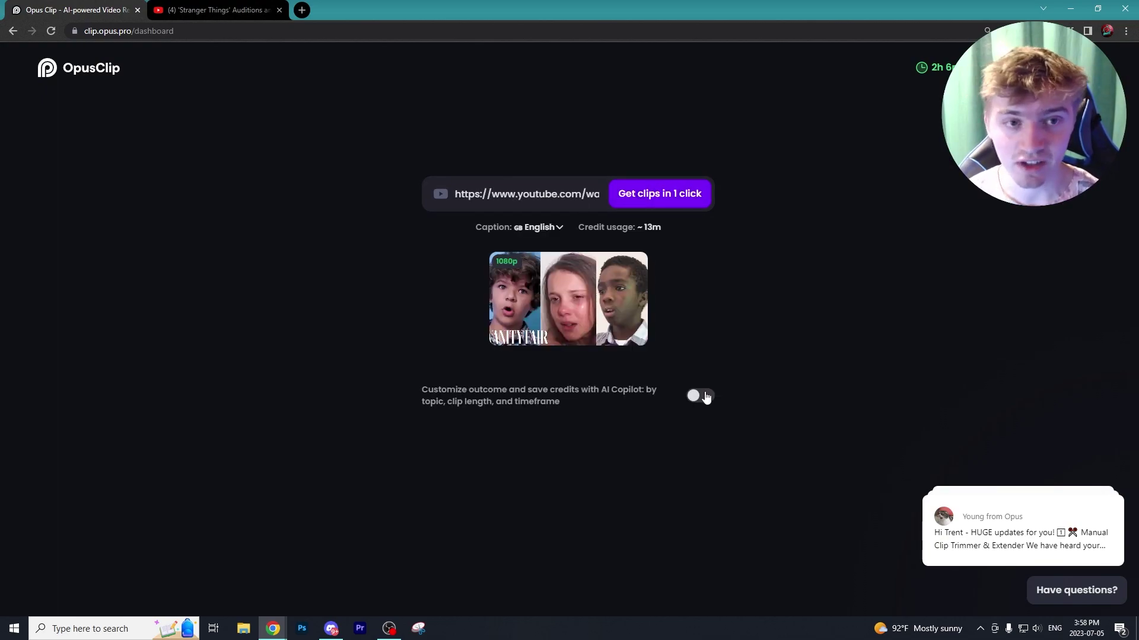
click(700, 396)
click(659, 193)
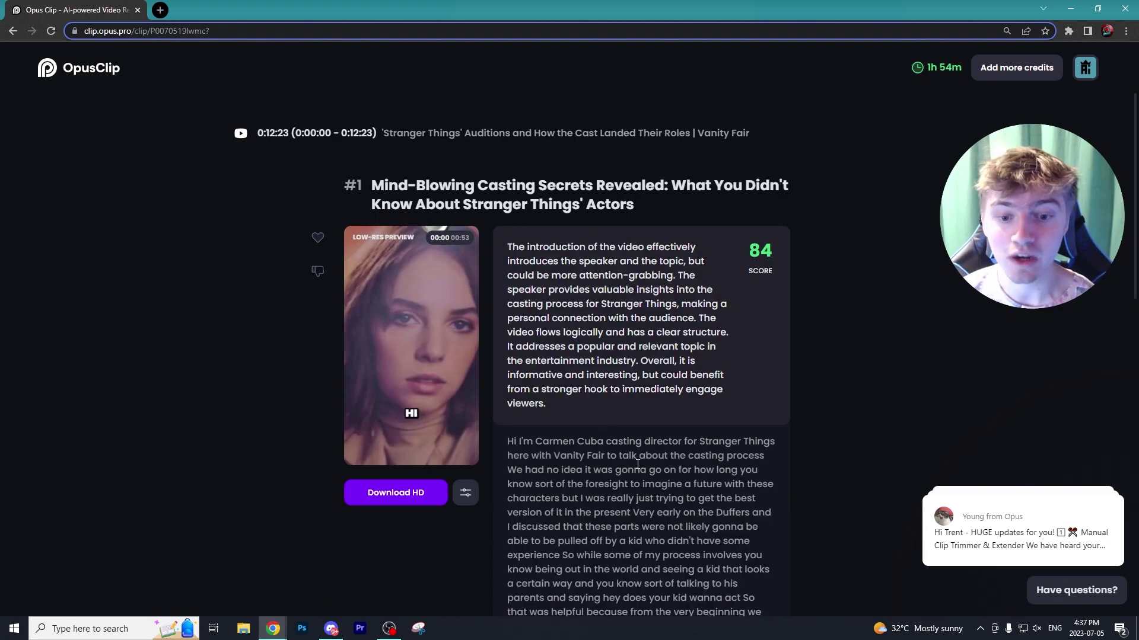
Step: Open the first clip's editor, touch up the word 'process' and extend the clip start to an earlier sentence
scroll(644, 463, down, 7)
scroll(704, 456, up, 5)
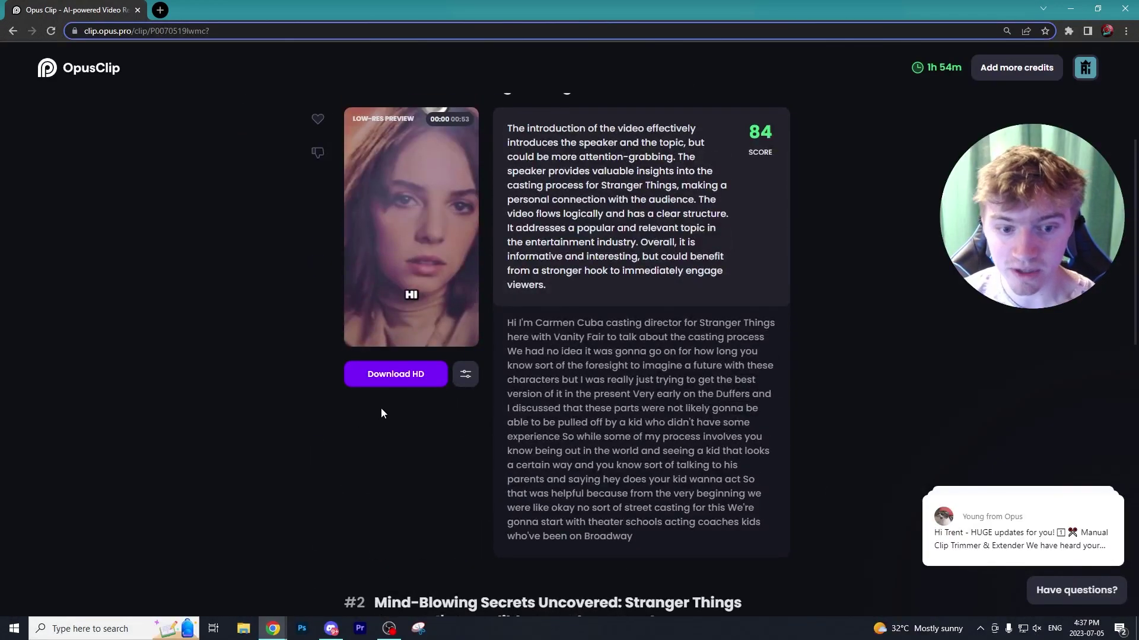
click(466, 374)
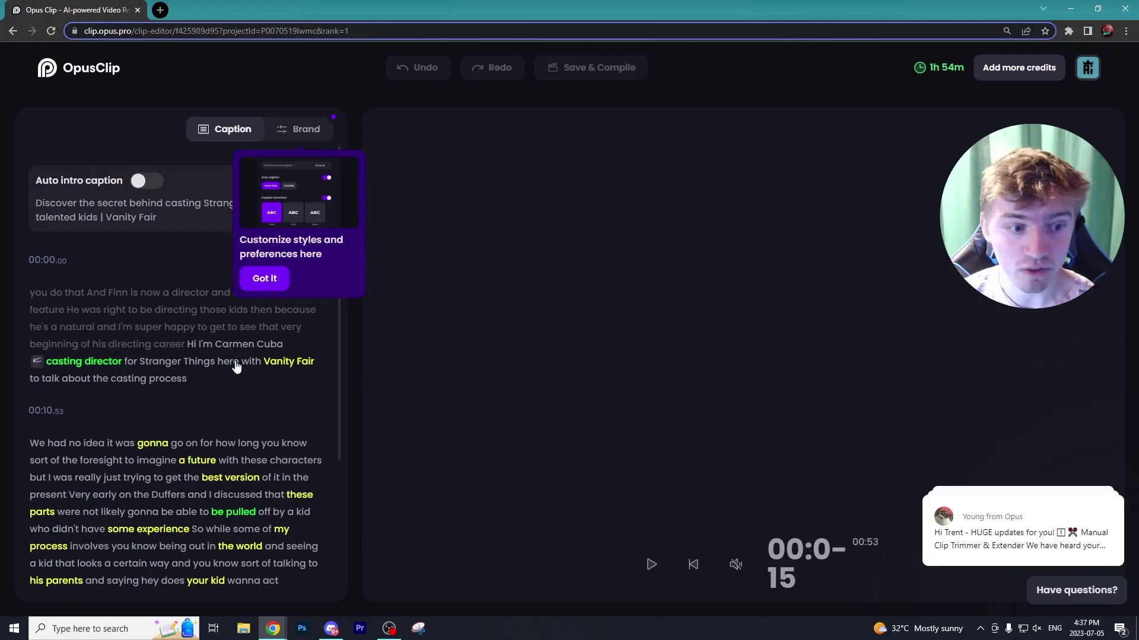
click(159, 362)
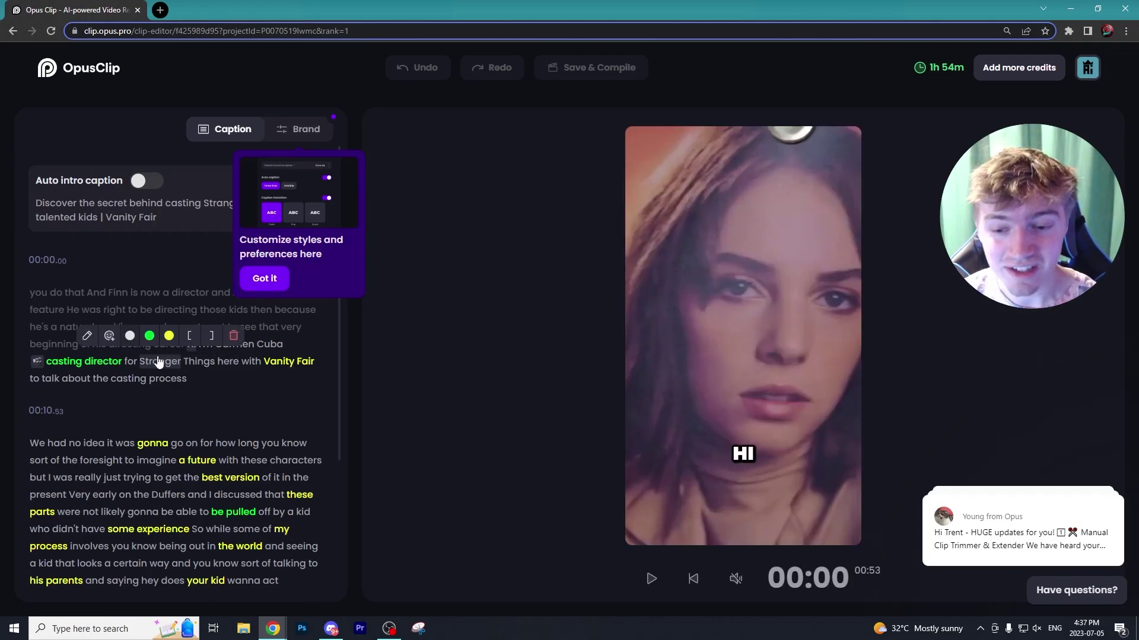
click(171, 384)
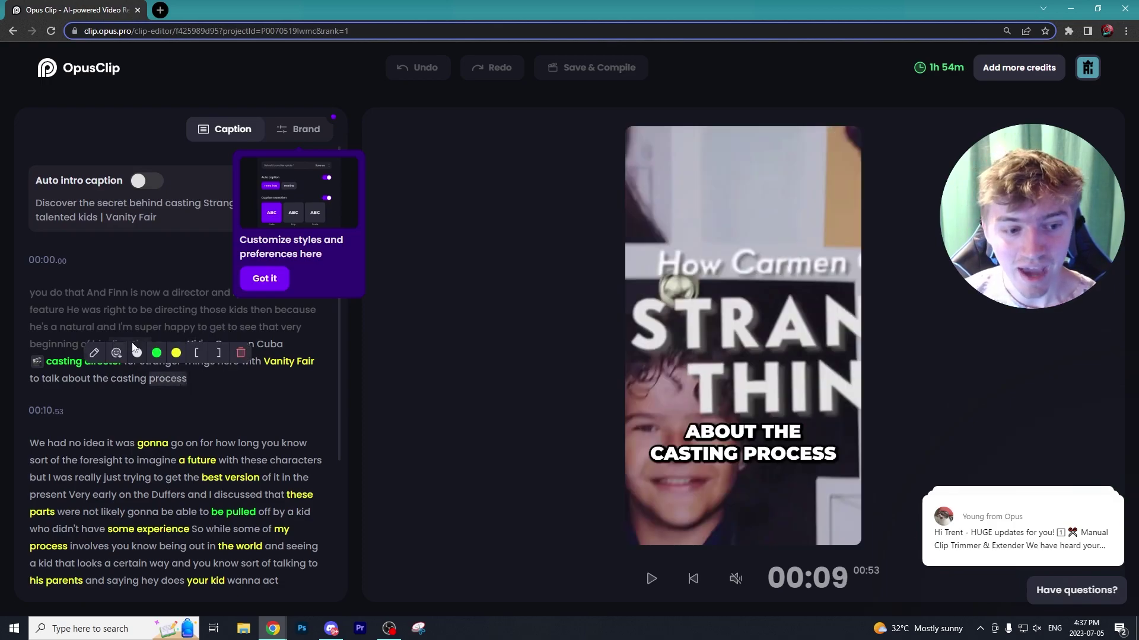
double_click(184, 379)
click(189, 382)
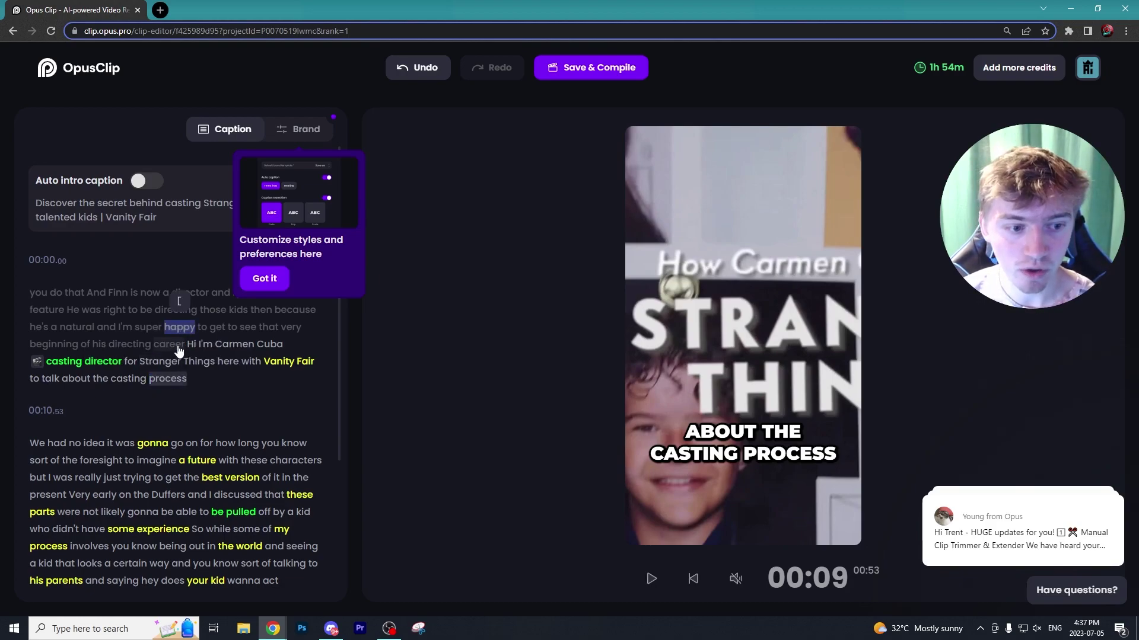
click(153, 345)
Step: Colour the caption word Stranger green and Things yellow, then Save & Compile the clip
click(149, 336)
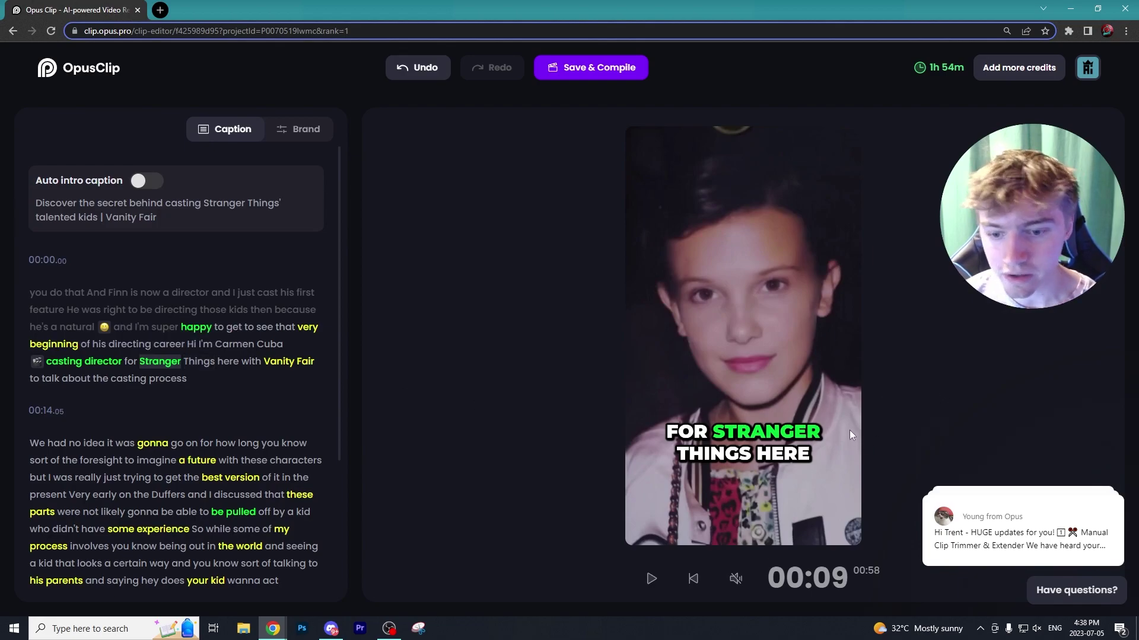
click(191, 363)
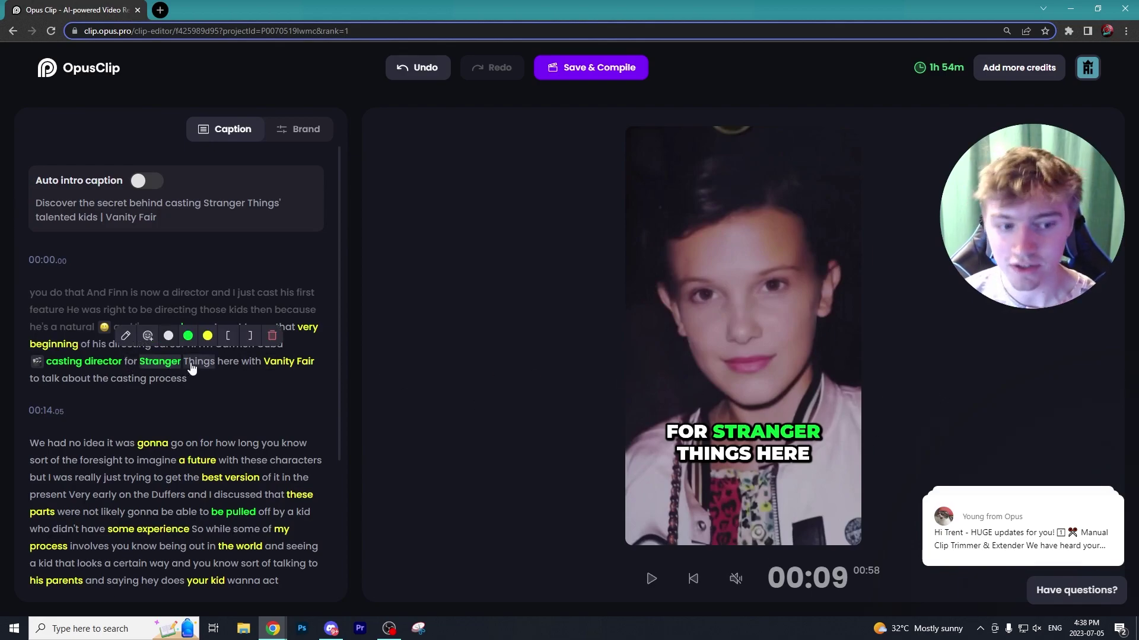
click(206, 335)
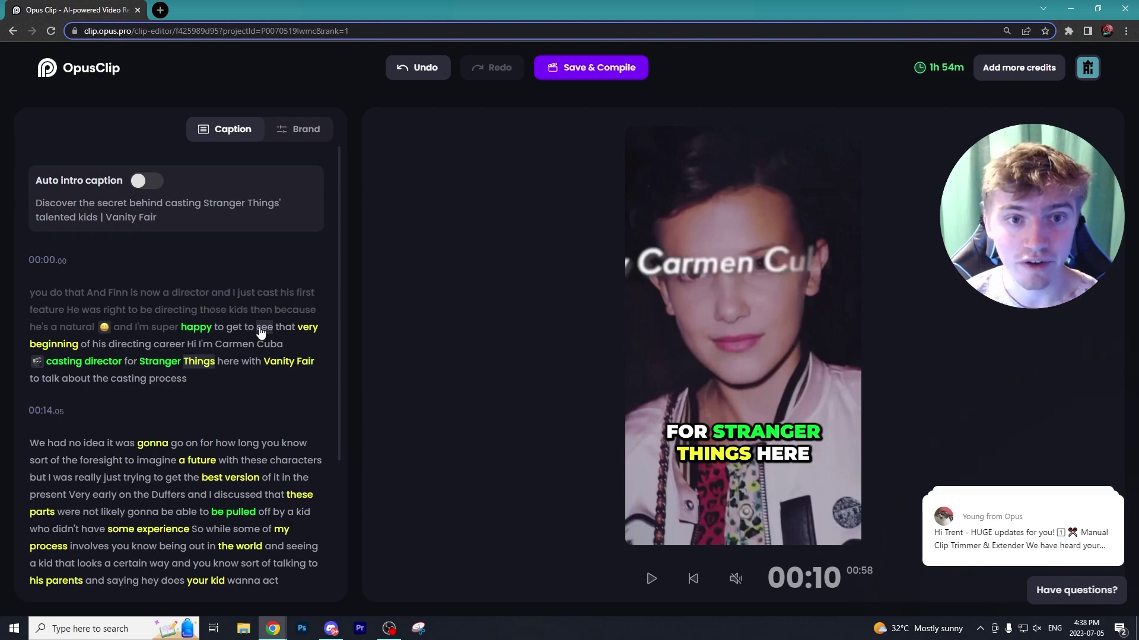
click(560, 69)
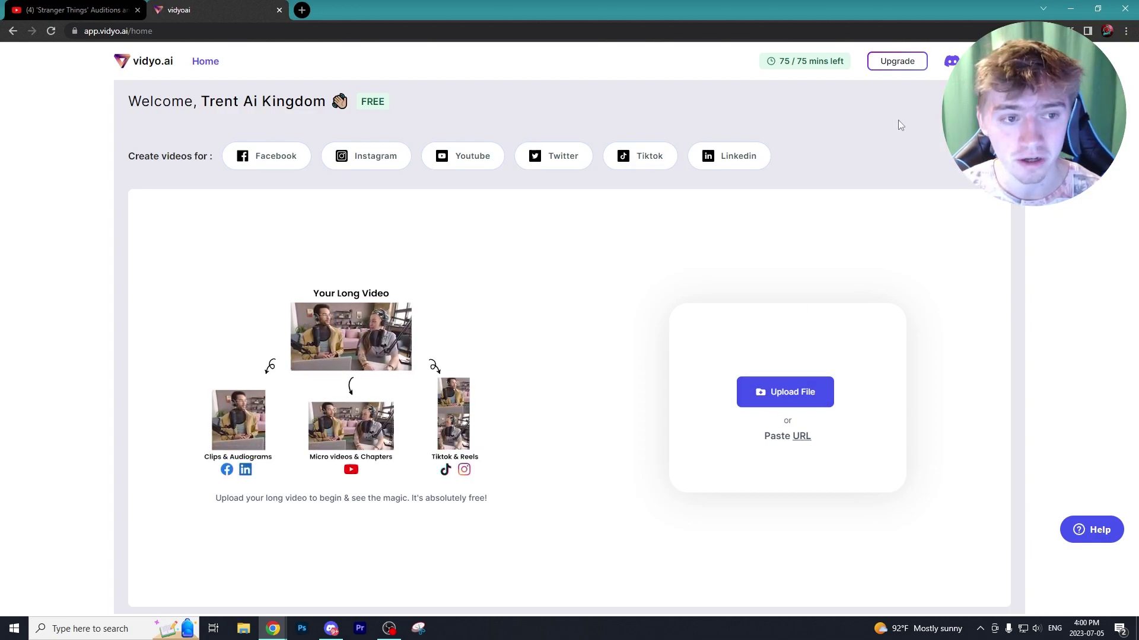
Step: Open the 'Import your video' dialog using Paste URL on the Vidyo.ai home page
click(798, 437)
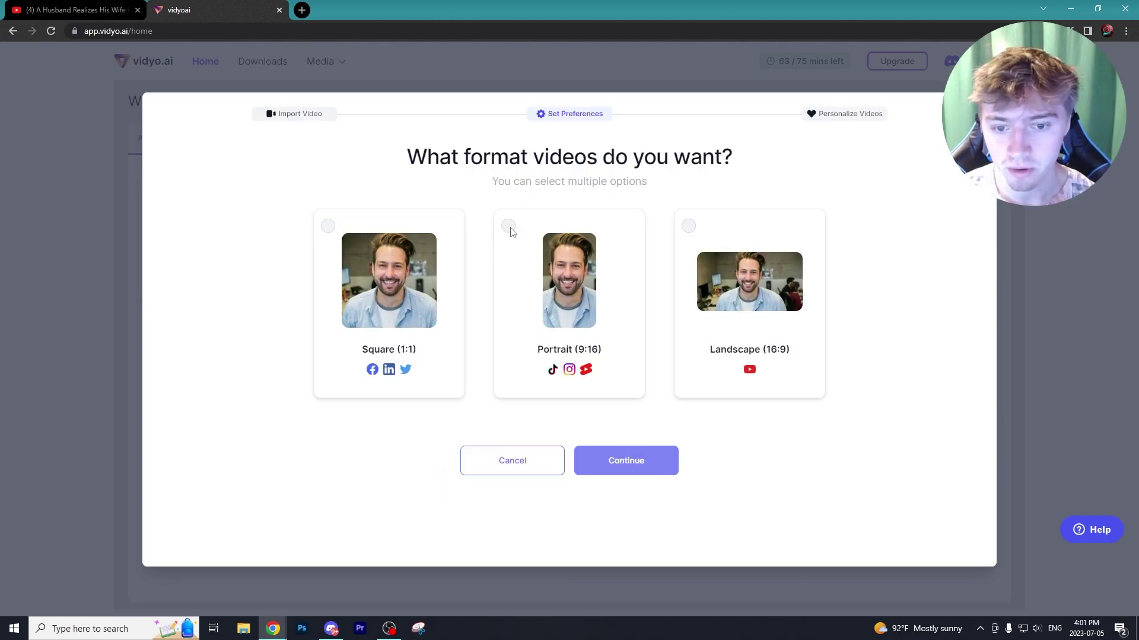
Step: Choose Portrait (9:16) output and select two caption templates, including the yellow two-panel one
click(509, 226)
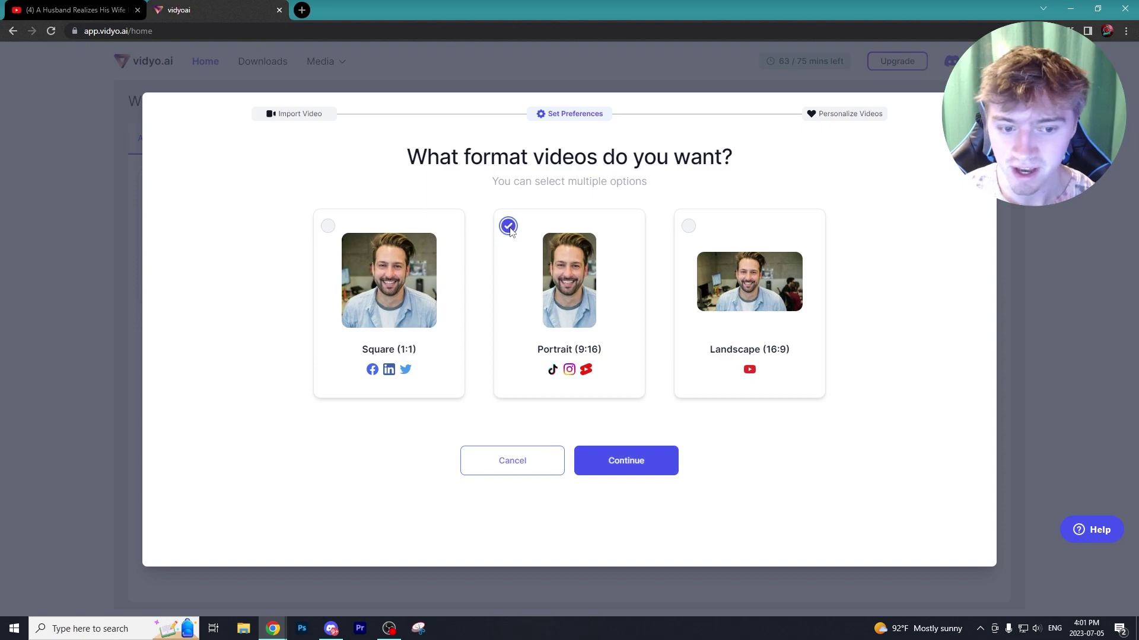
click(626, 462)
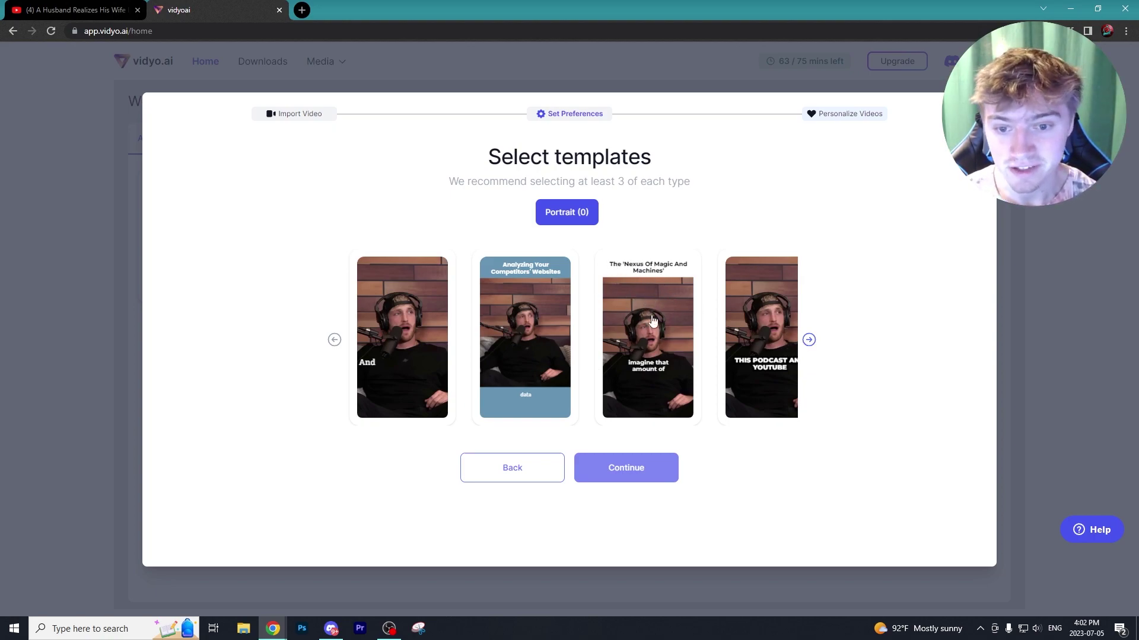
click(809, 340)
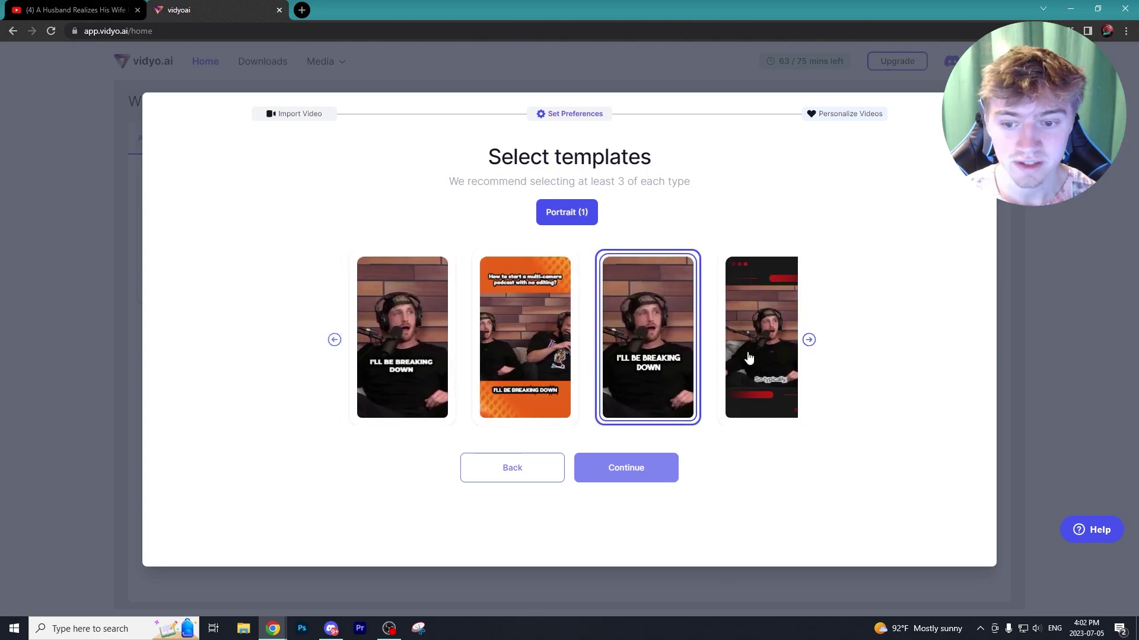
click(808, 340)
click(808, 340)
click(808, 340)
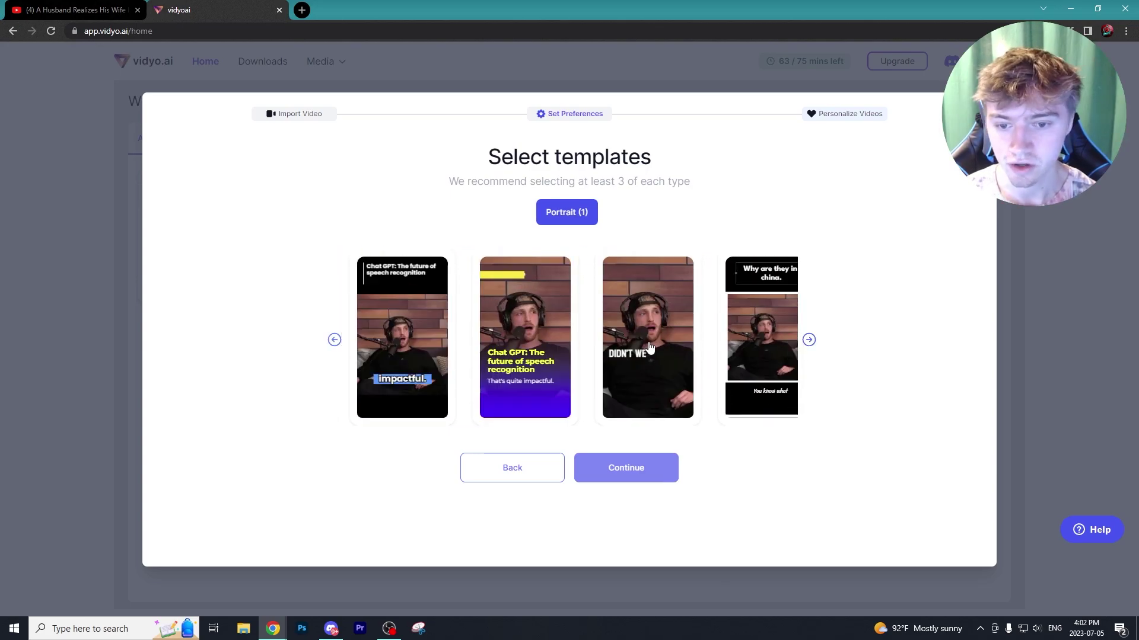
click(809, 340)
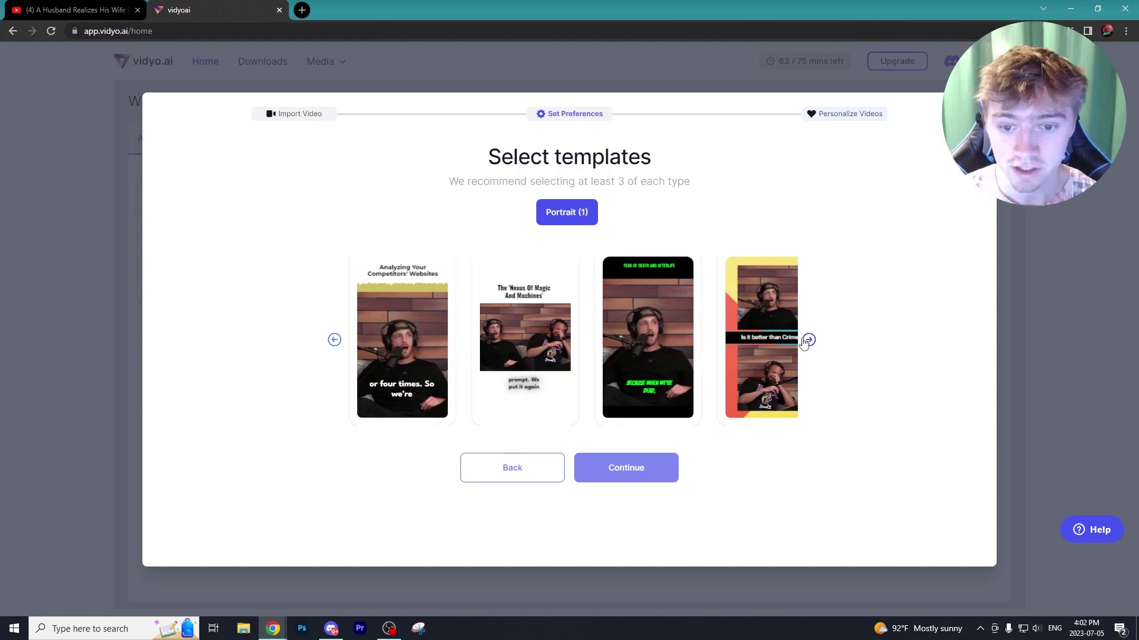
click(808, 341)
click(415, 328)
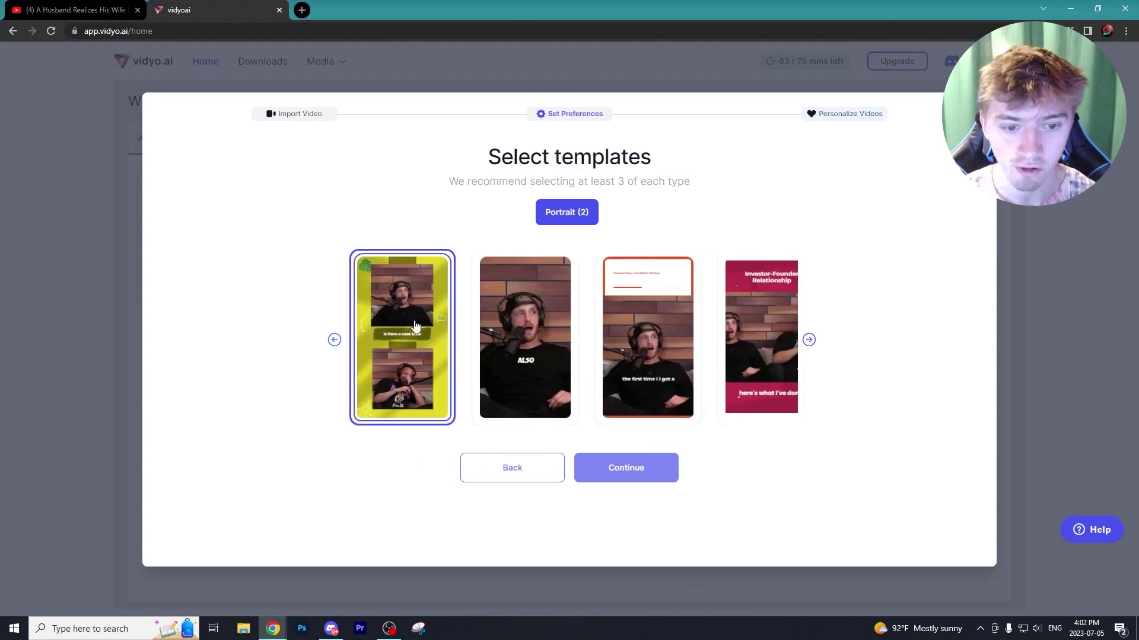
Step: Continue to personalization, leave the YouTube, Instagram and TikTok handle fields empty, and choose Done
click(809, 341)
click(626, 468)
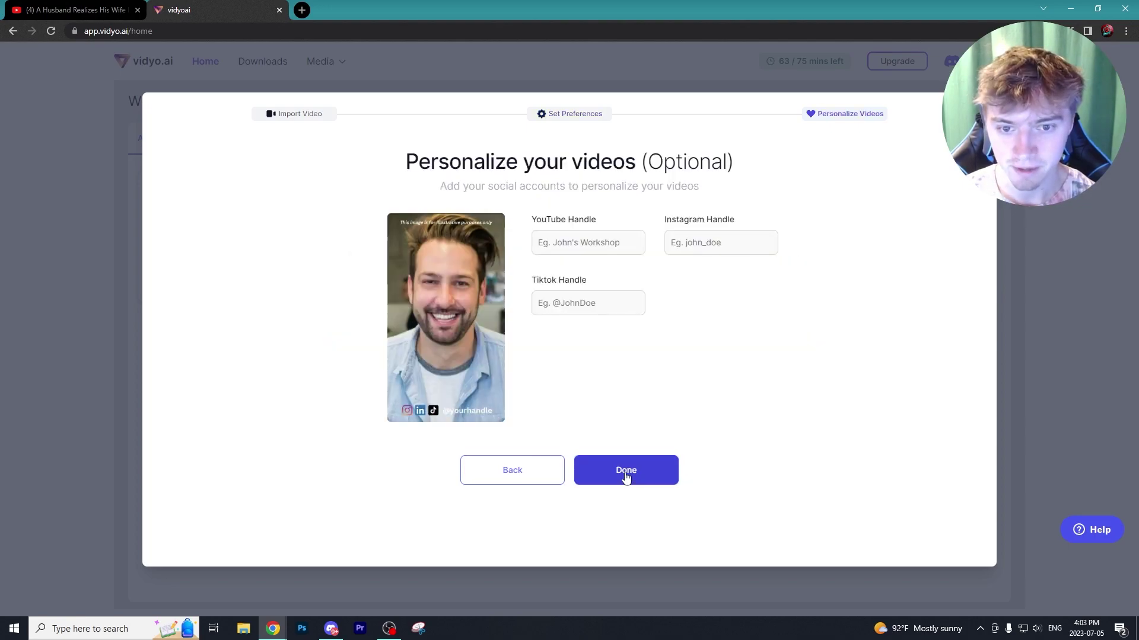
click(584, 238)
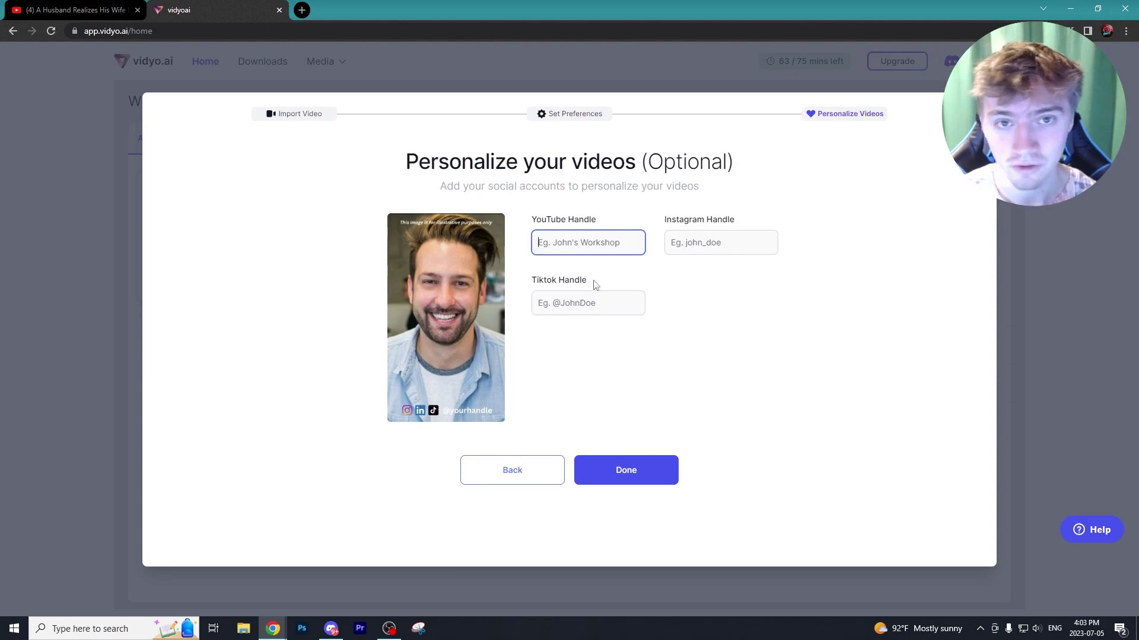
click(619, 485)
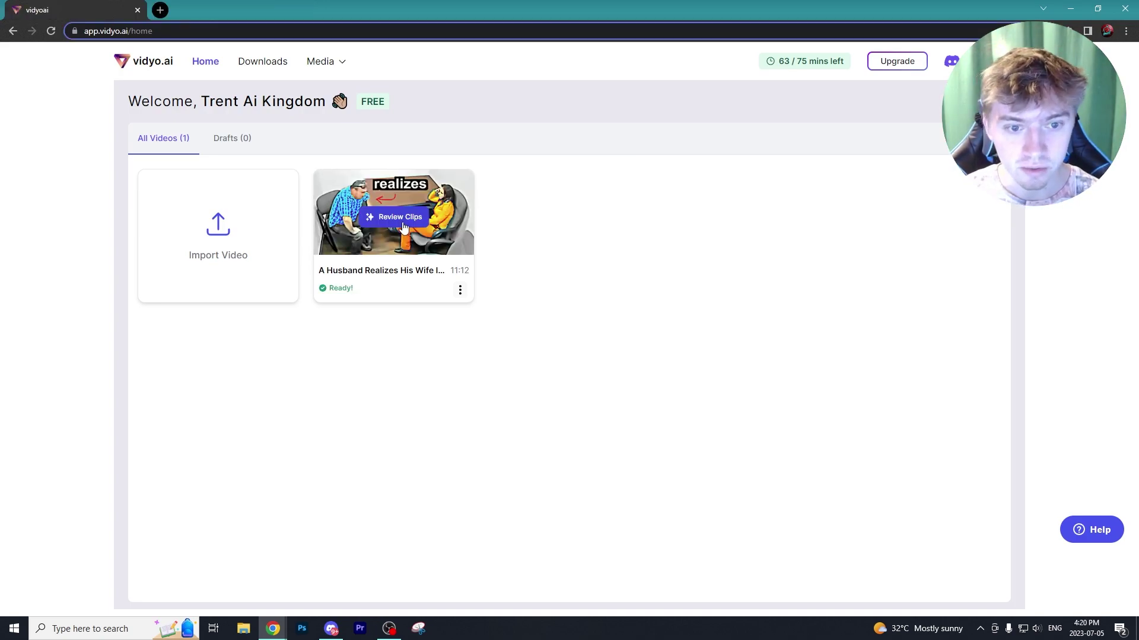
Step: Preview the generated shorts one by one, from Shocking Revelation down to Shocking Murder Trial Verdict
click(397, 219)
click(276, 251)
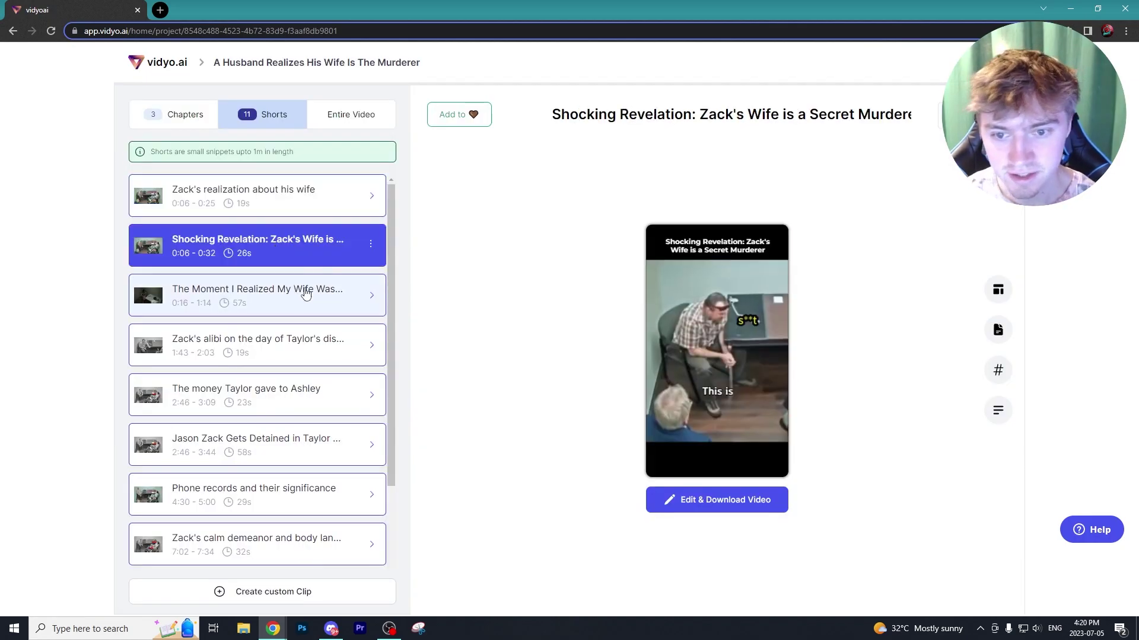
click(282, 305)
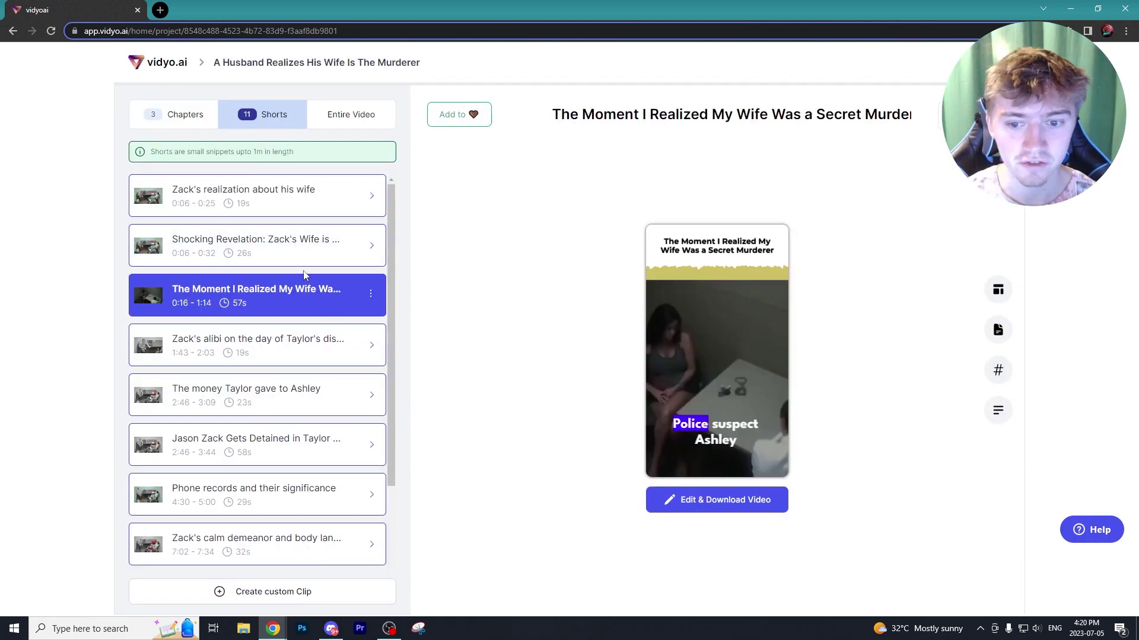
click(285, 213)
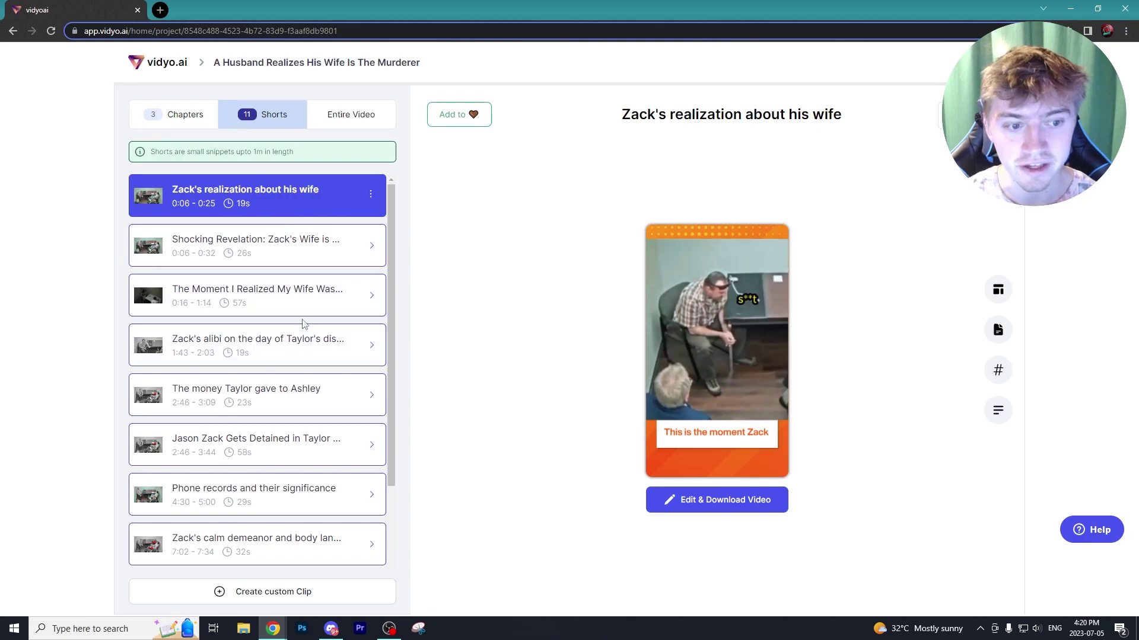
click(261, 454)
click(277, 492)
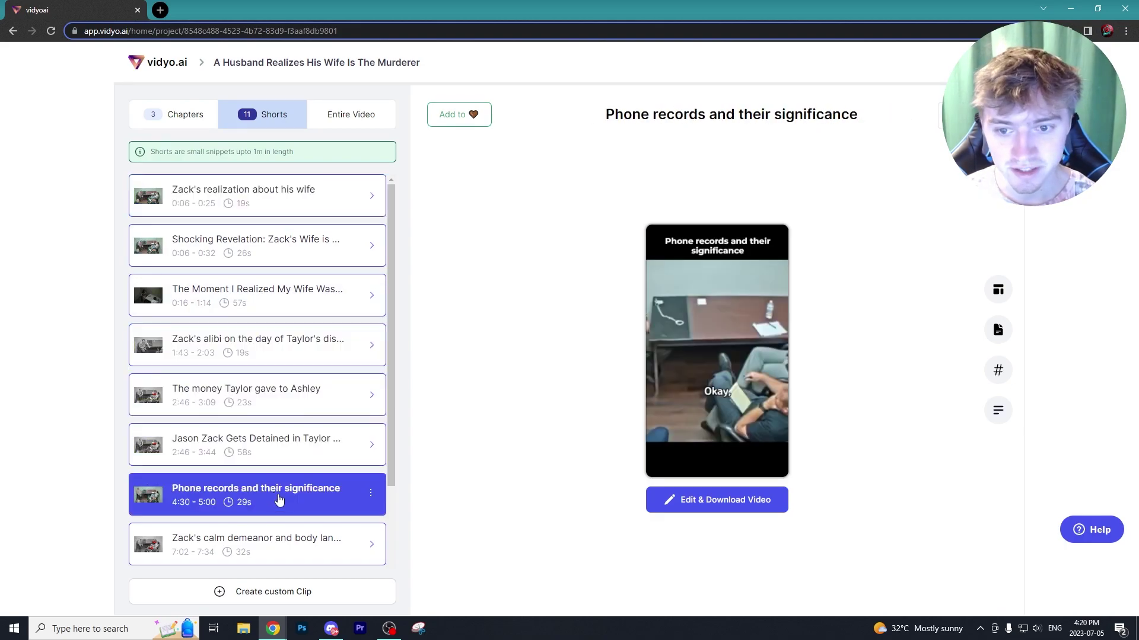
click(274, 546)
scroll(281, 509, down, 3)
click(285, 453)
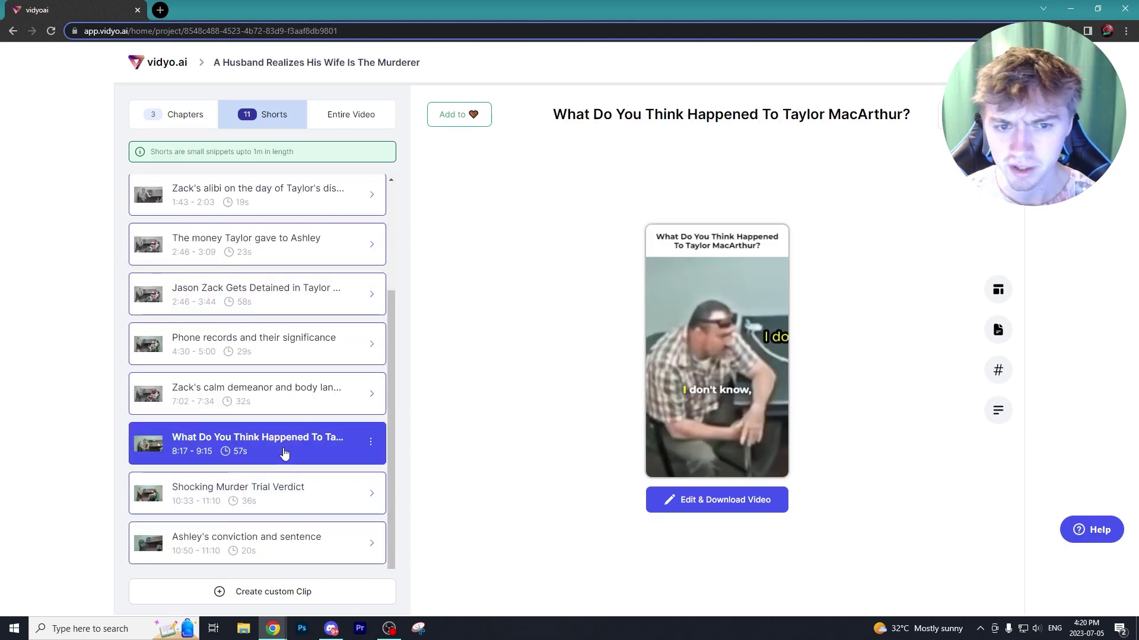
click(279, 487)
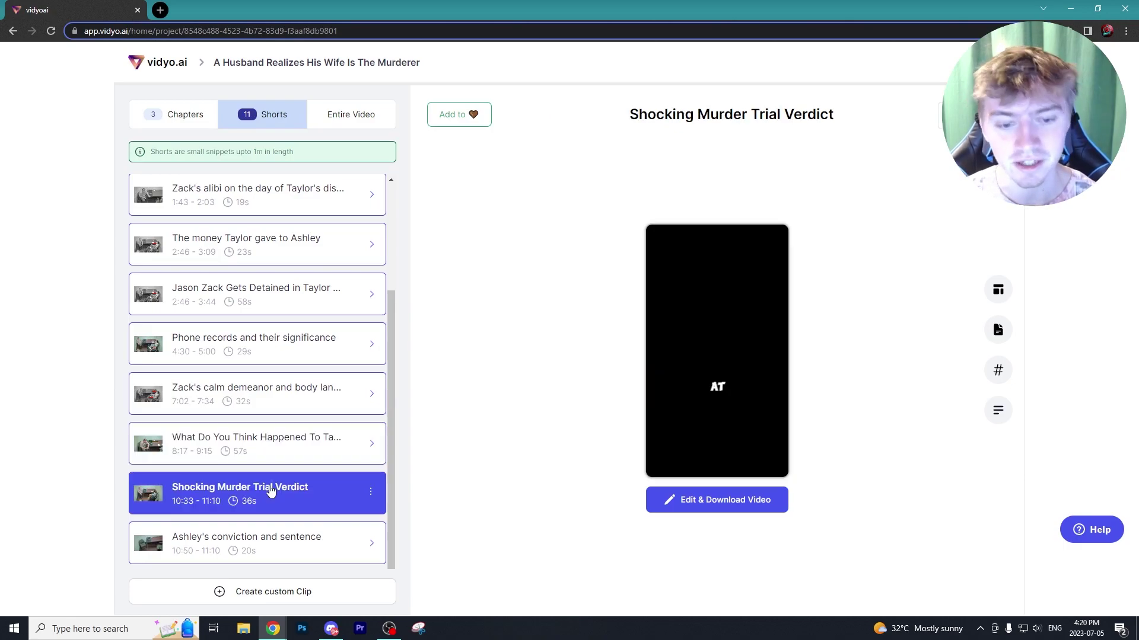
scroll(282, 472, up, 1)
scroll(282, 472, up, 2)
click(259, 295)
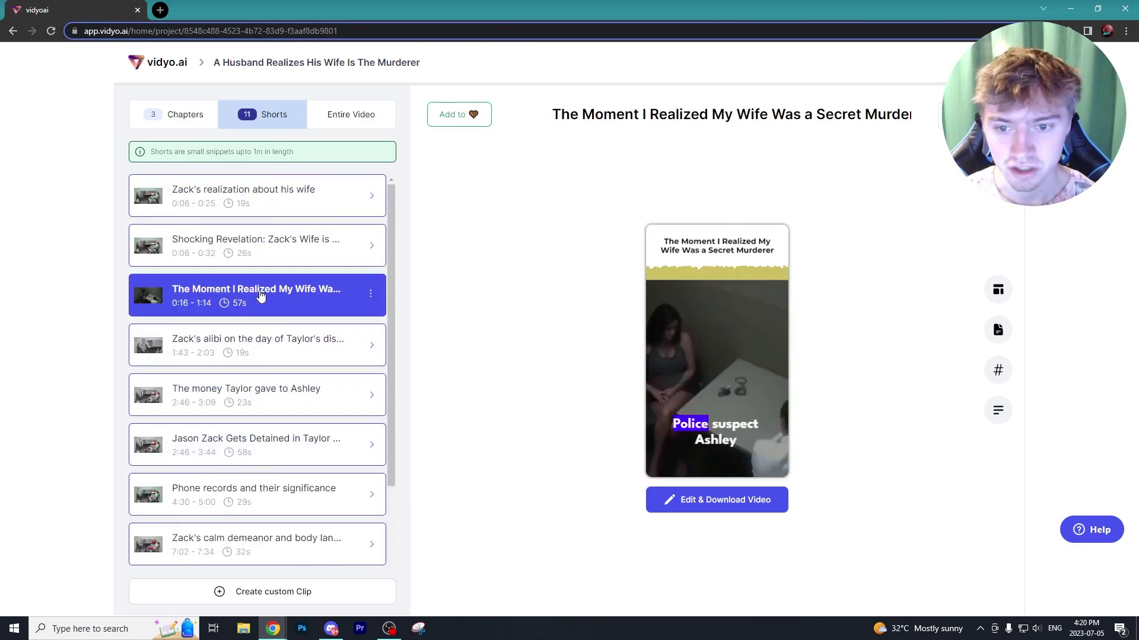
click(271, 259)
click(273, 206)
click(259, 297)
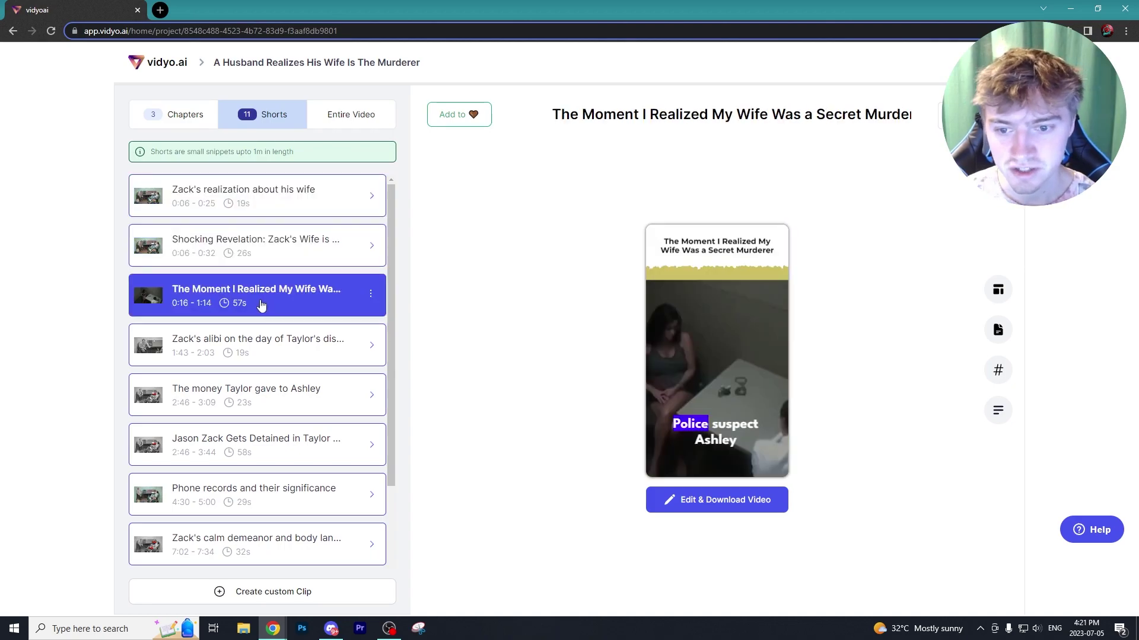
click(261, 249)
click(272, 204)
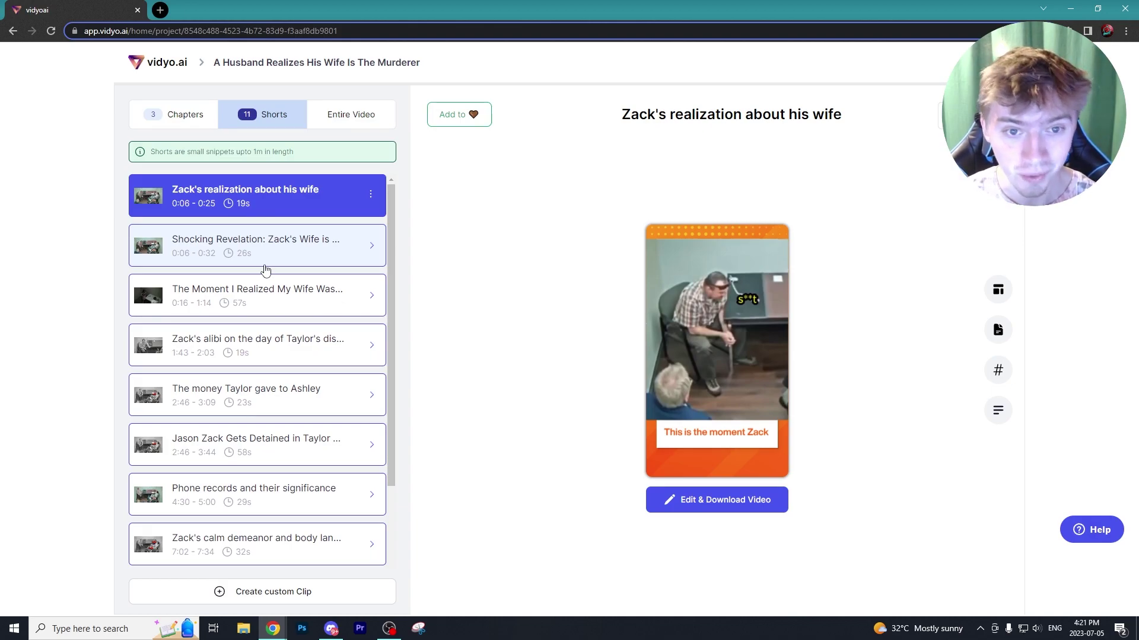
Step: Check the Chapters tab, return to Shorts and select the Shocking Revelation short
click(193, 117)
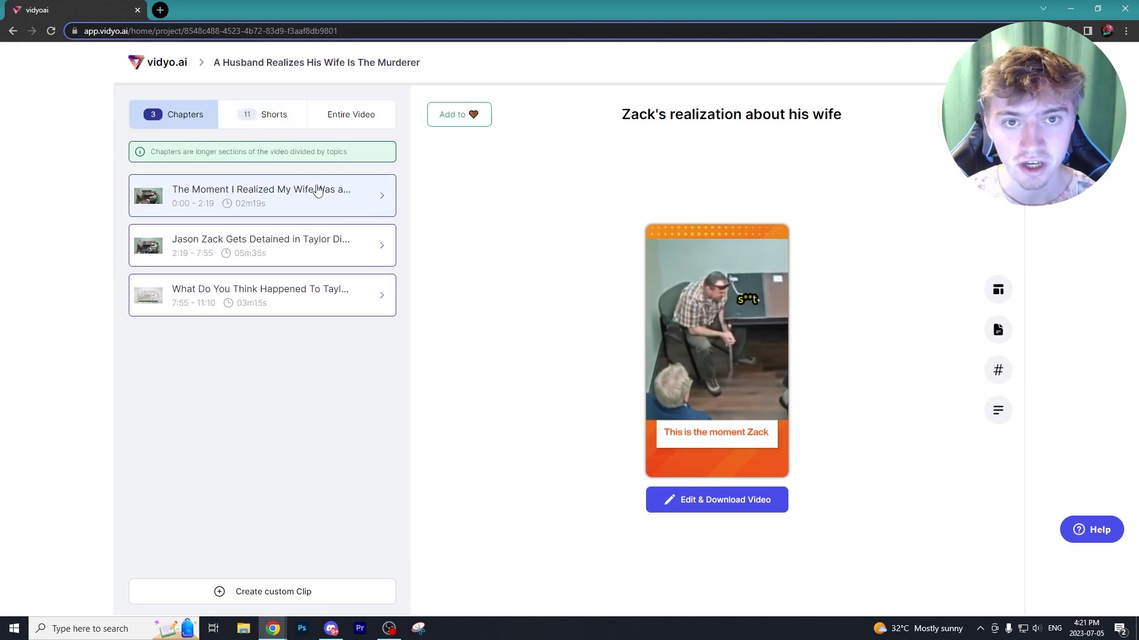
click(274, 118)
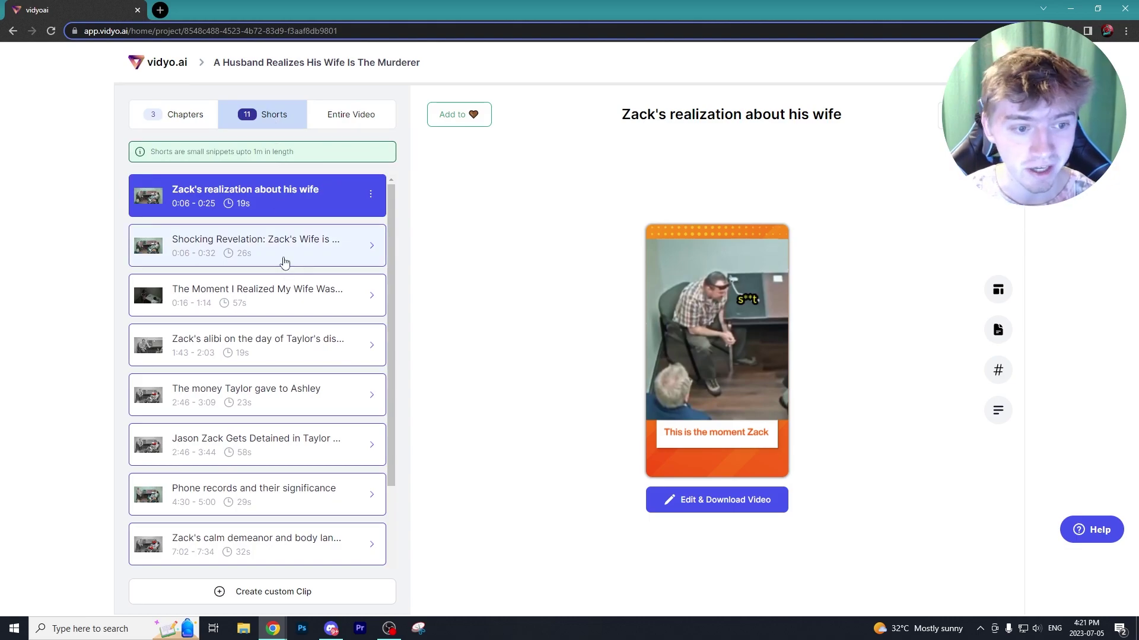
click(373, 249)
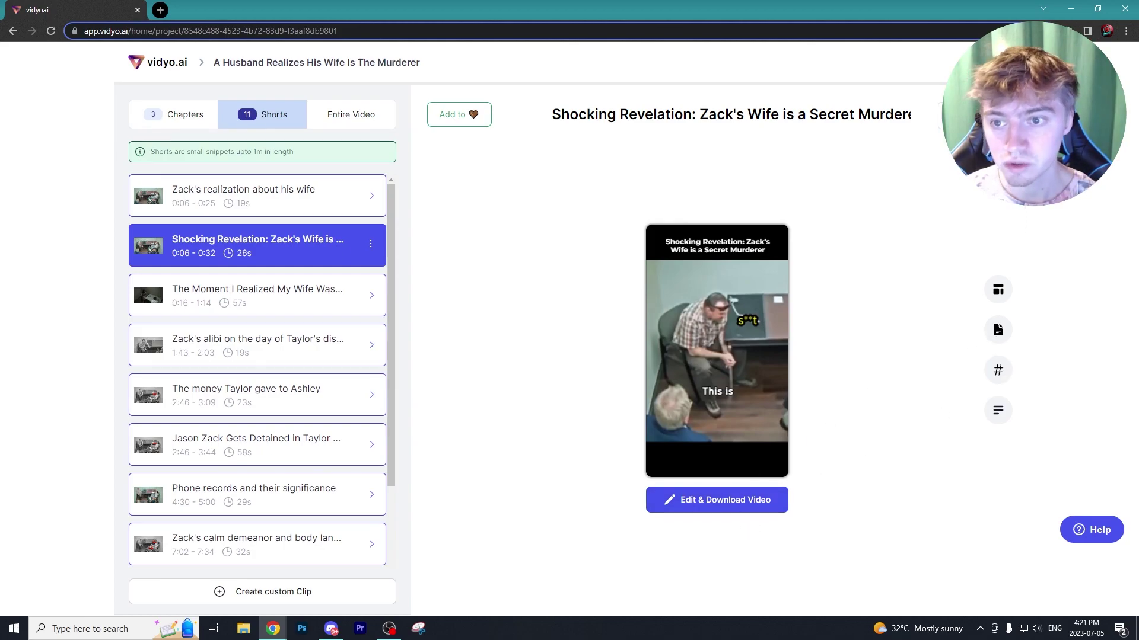
Step: Open and close the AI Description and video timestamps panels for Shocking Revelation
click(989, 370)
click(996, 369)
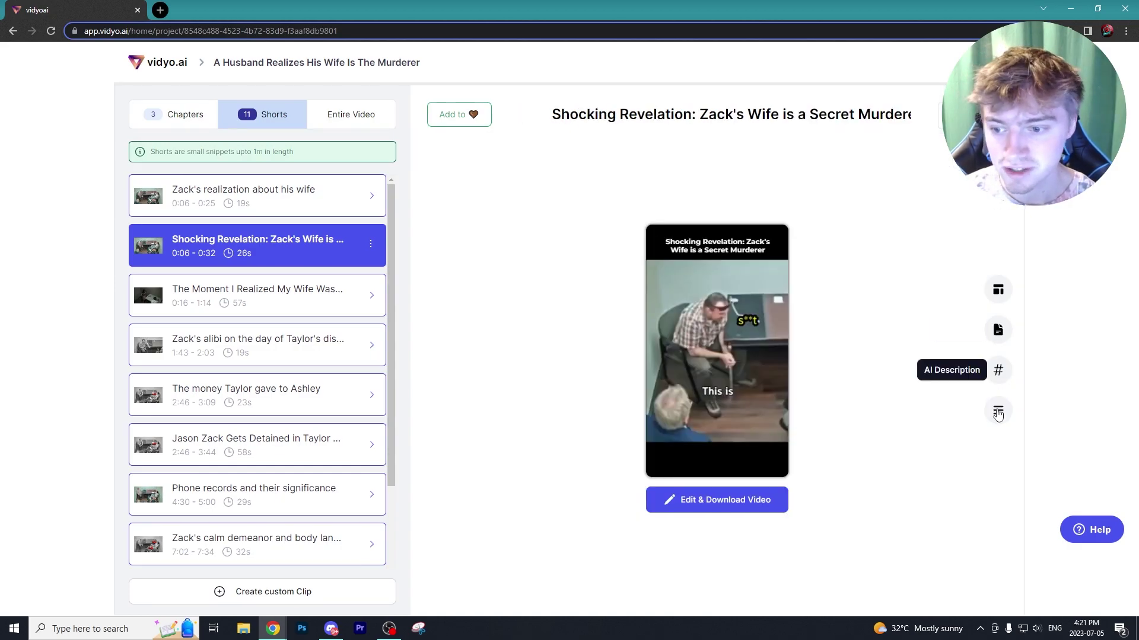
click(998, 409)
click(997, 409)
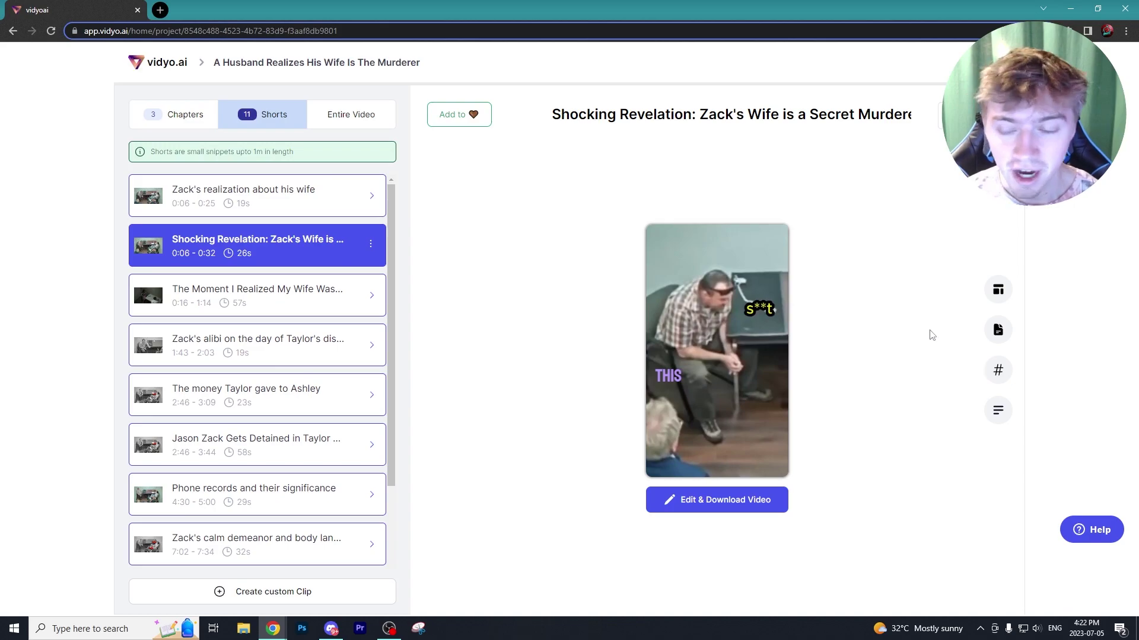
Step: Switch Shocking Revelation to the white-header title template and open it via Edit & Download Video
click(998, 292)
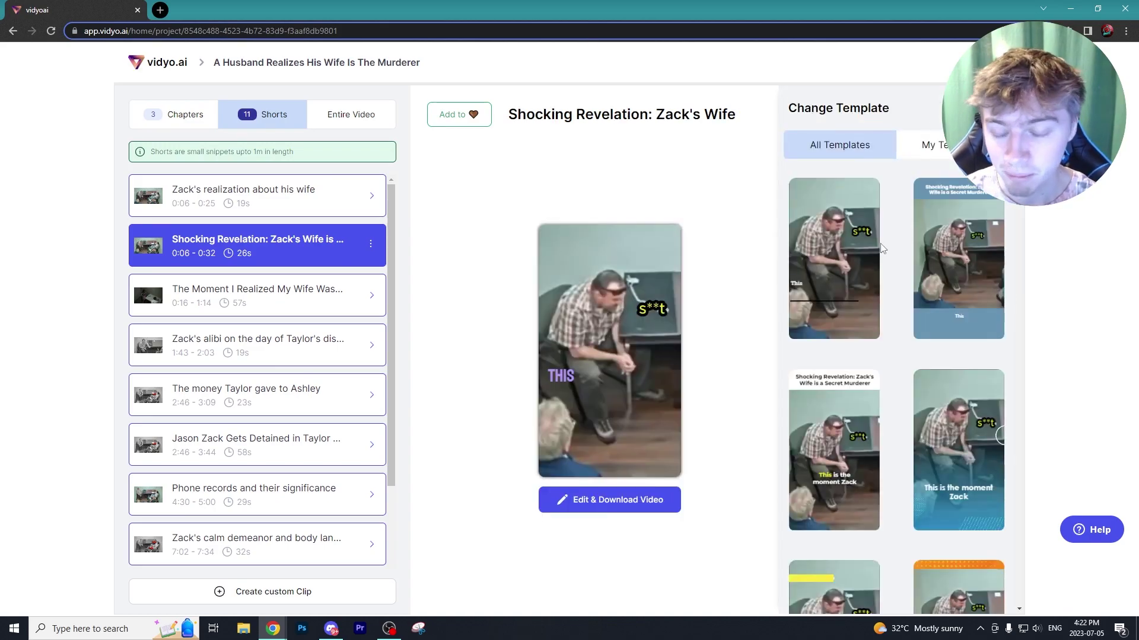
scroll(865, 248, down, 6)
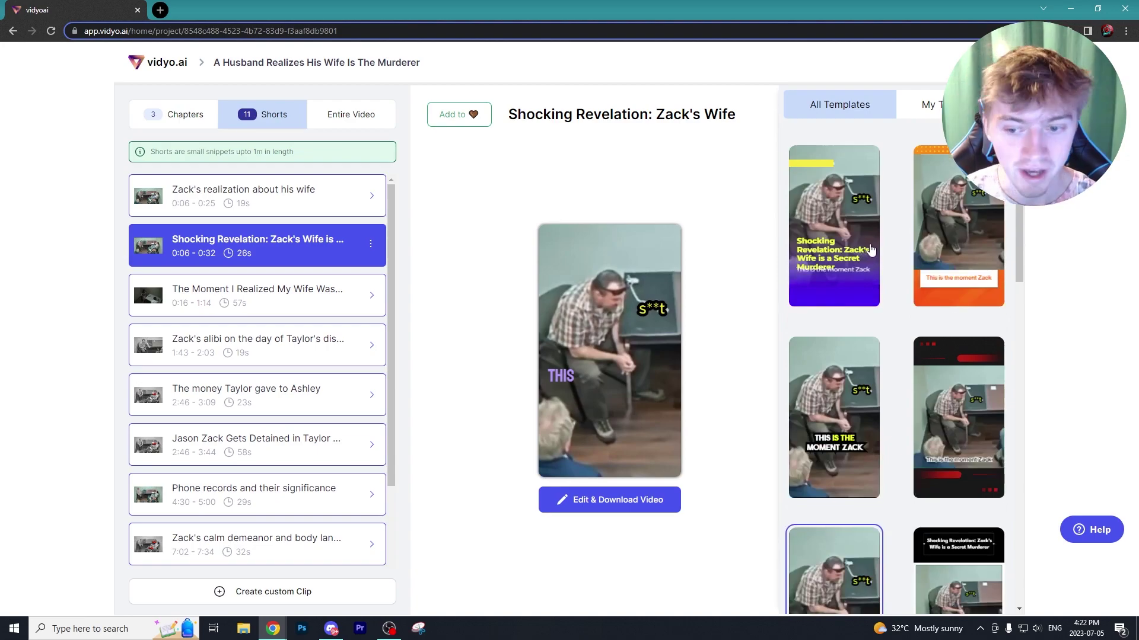
scroll(854, 424, down, 6)
scroll(939, 348, down, 5)
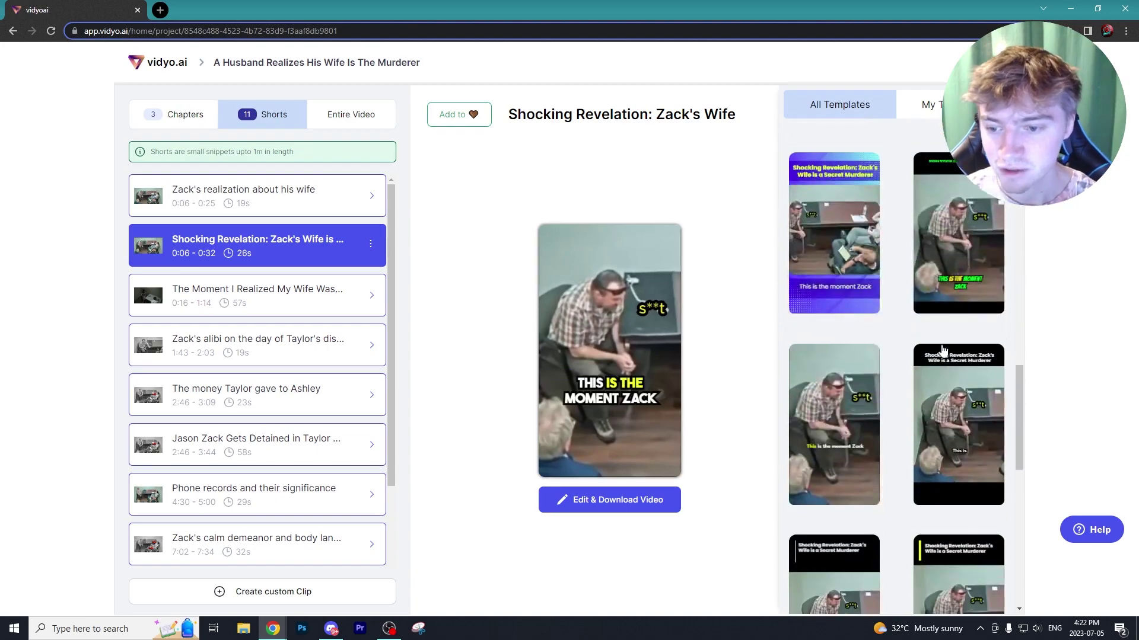
click(842, 179)
scroll(848, 208, down, 3)
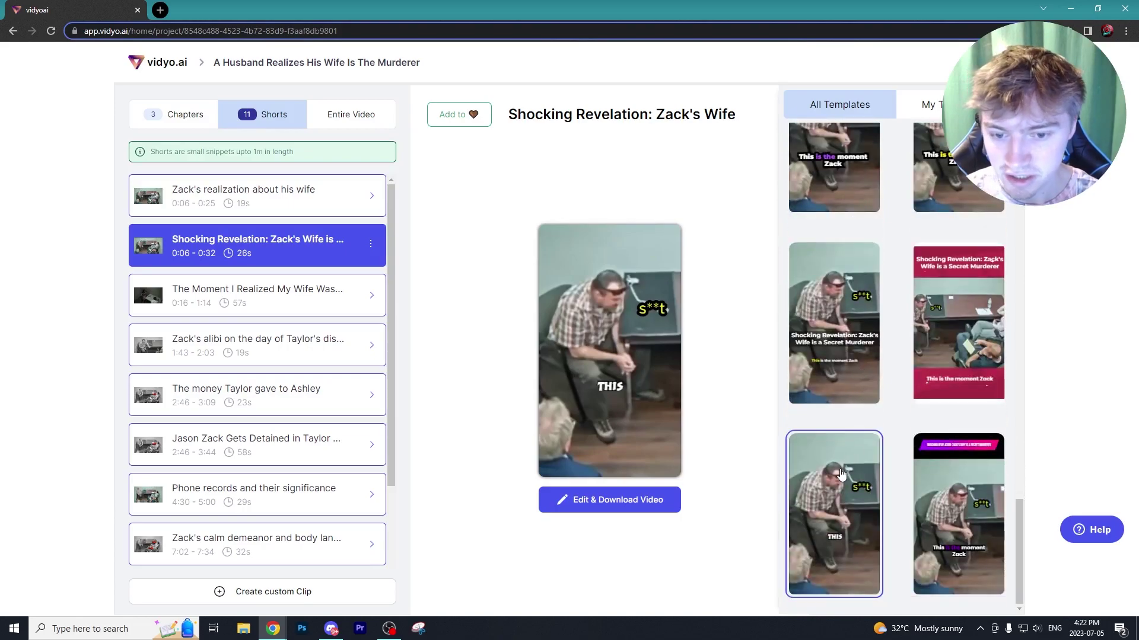
click(589, 504)
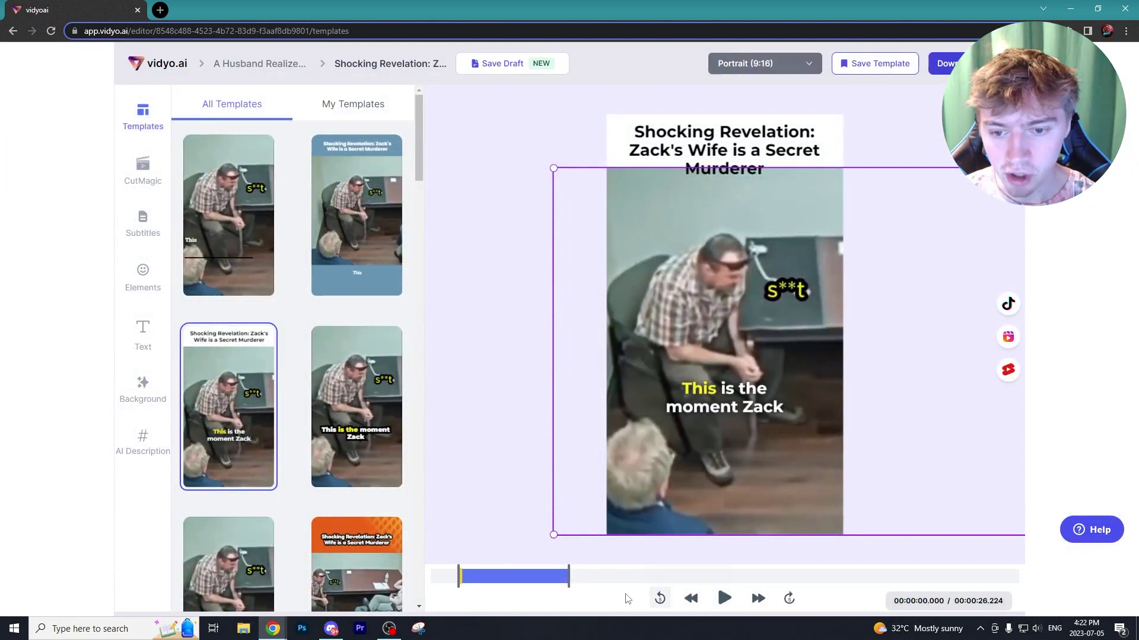
Step: Play the edited clip, then scrub its timeline from about 7.8 to 10.6 seconds
click(725, 604)
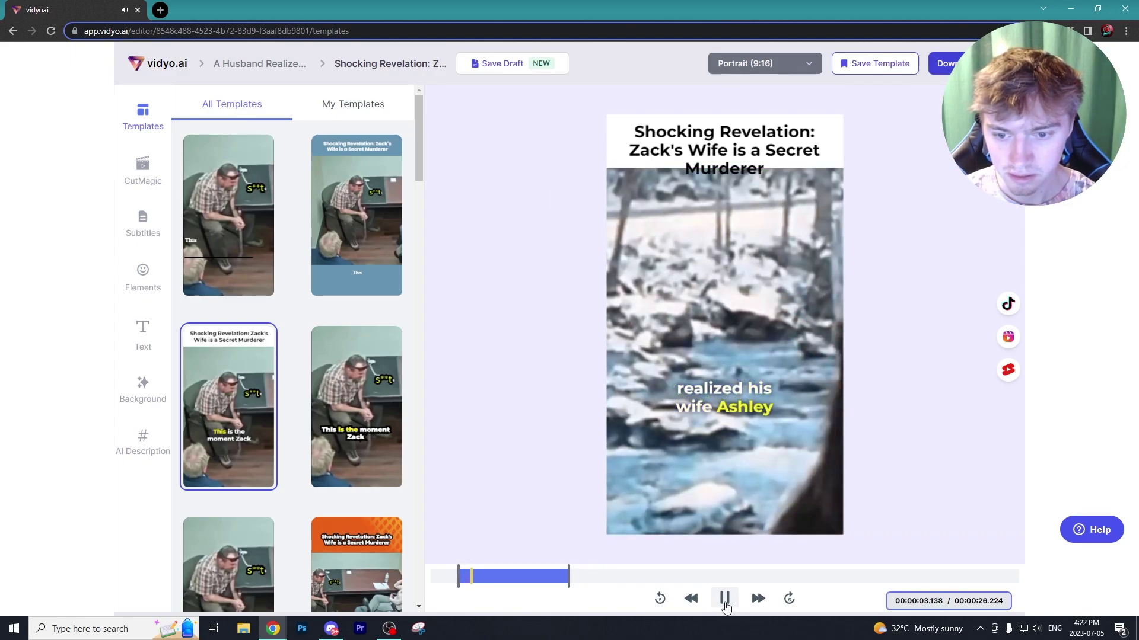
click(725, 600)
click(493, 576)
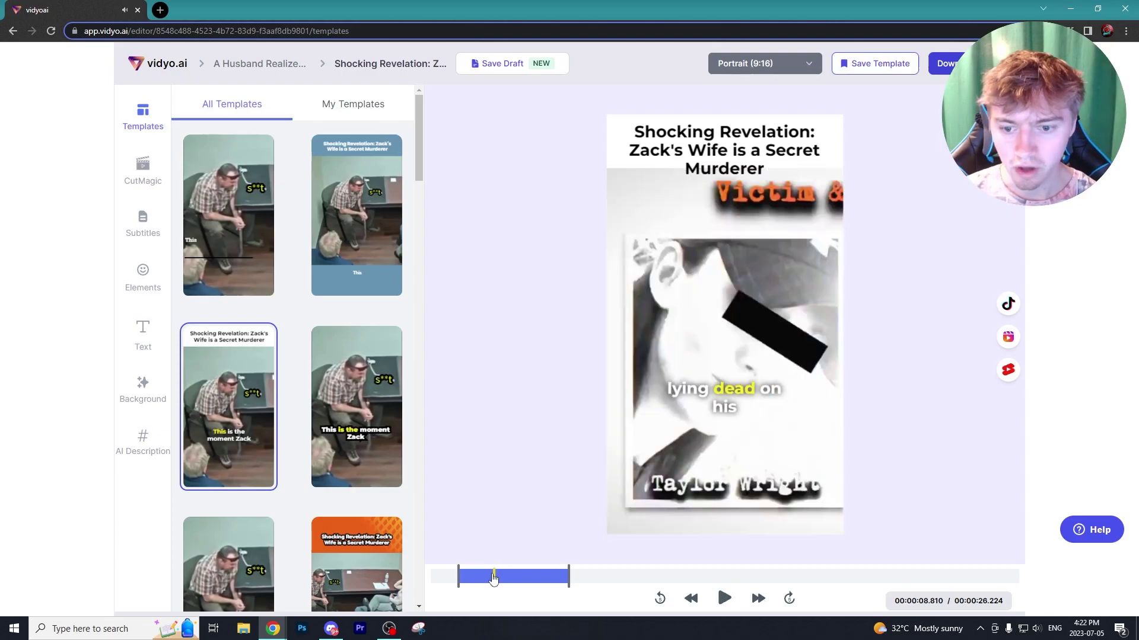
click(491, 578)
drag(491, 578, 524, 583)
Step: Turn on CutMagic scene cutting and check the split-screen scene near 9 seconds
click(287, 457)
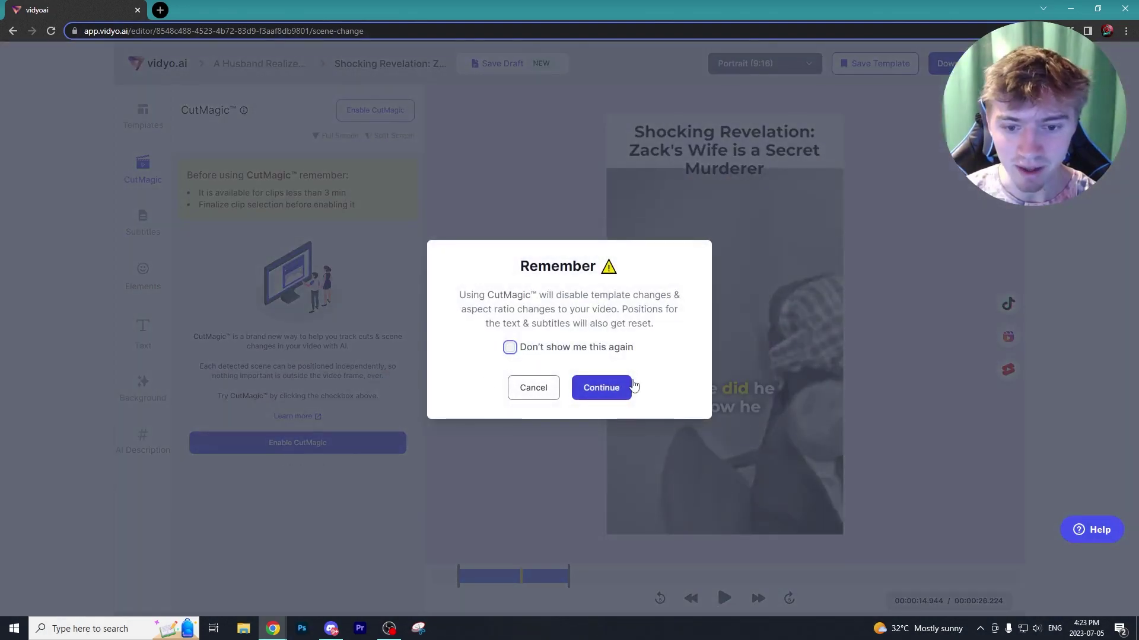
click(606, 390)
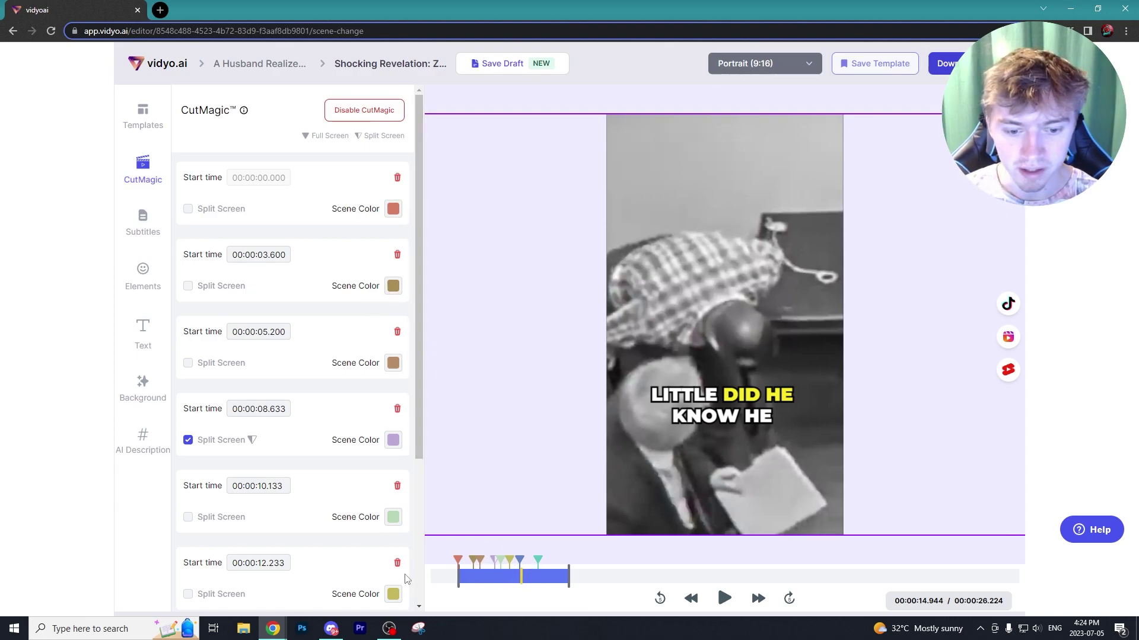
click(510, 580)
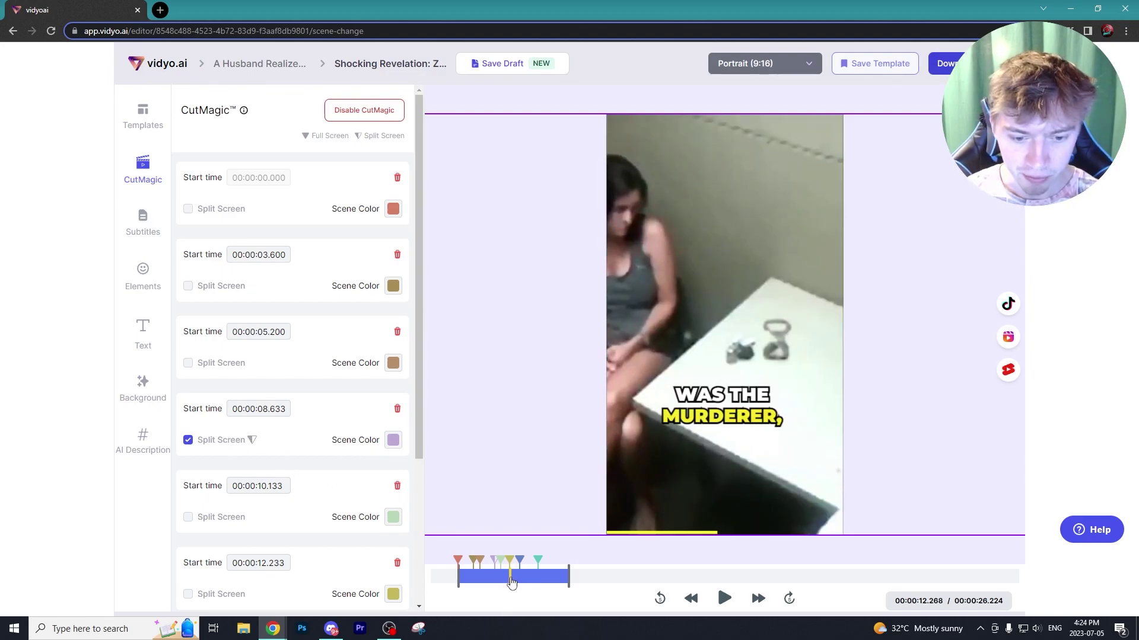
click(498, 581)
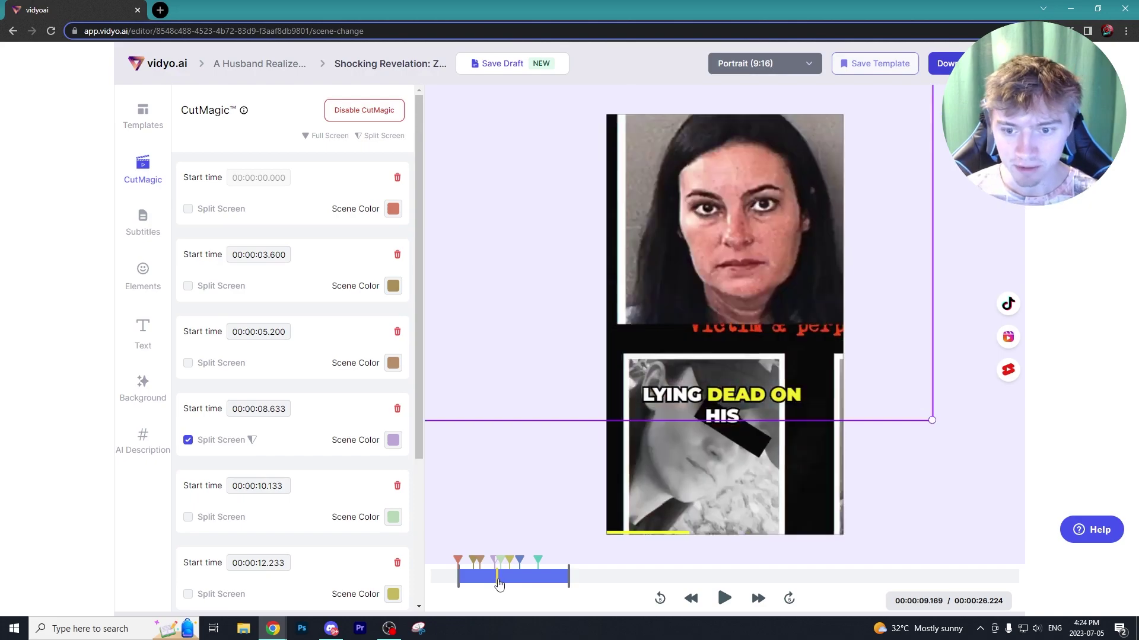
click(755, 364)
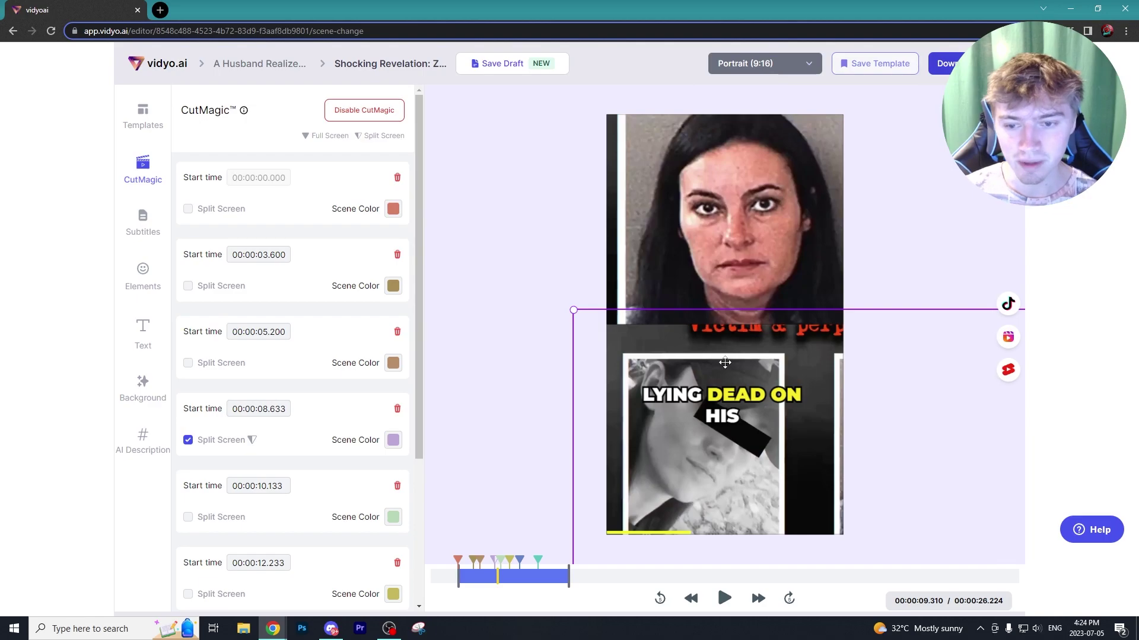
Step: Reframe the scene near 19.6 seconds on the woman and play back the edited preview
click(756, 212)
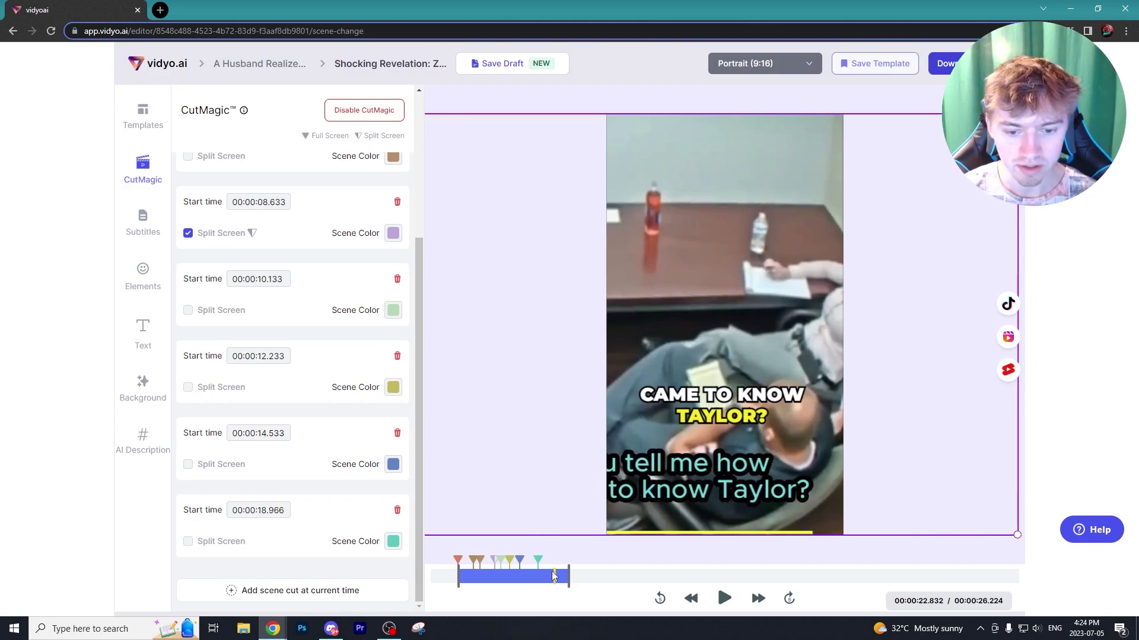
drag(552, 576, 541, 577)
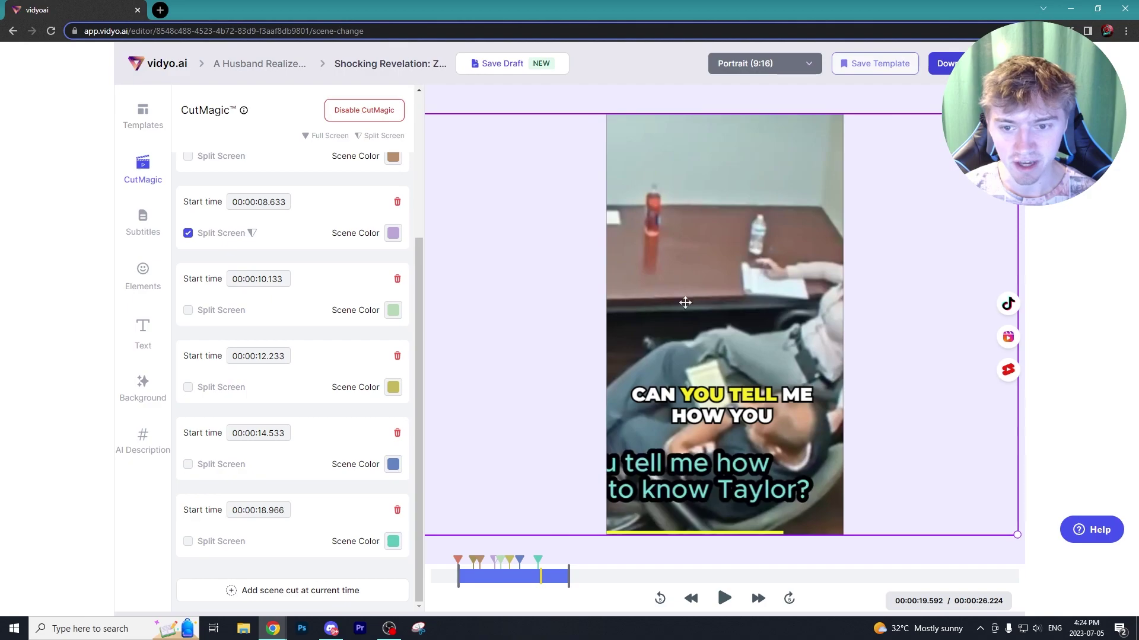
drag(655, 315, 609, 309)
drag(541, 578, 533, 578)
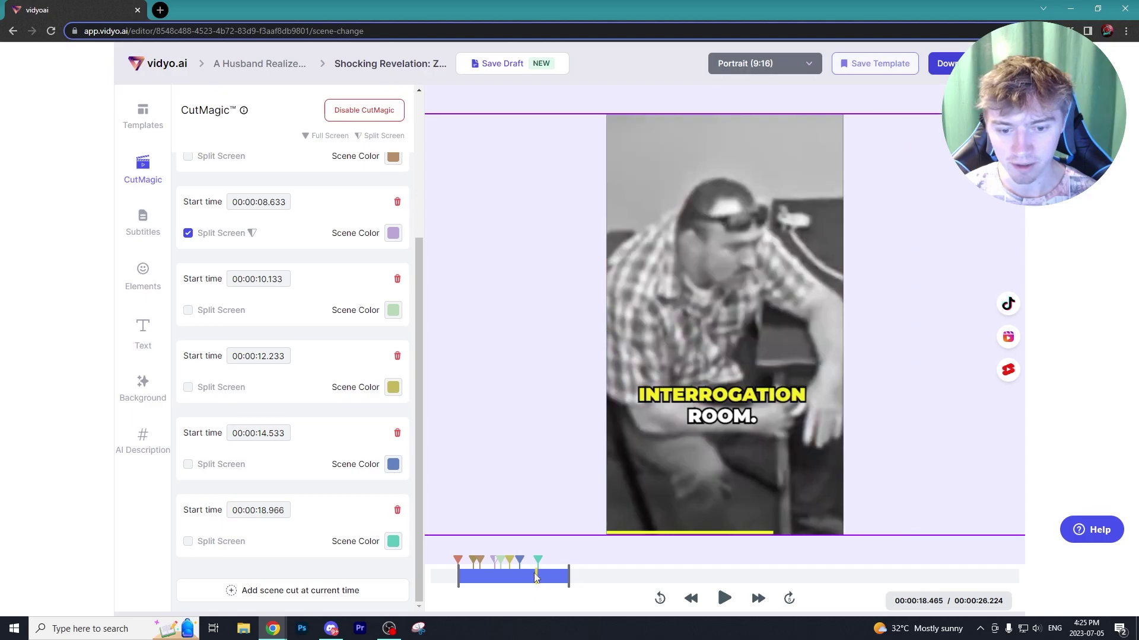
click(724, 599)
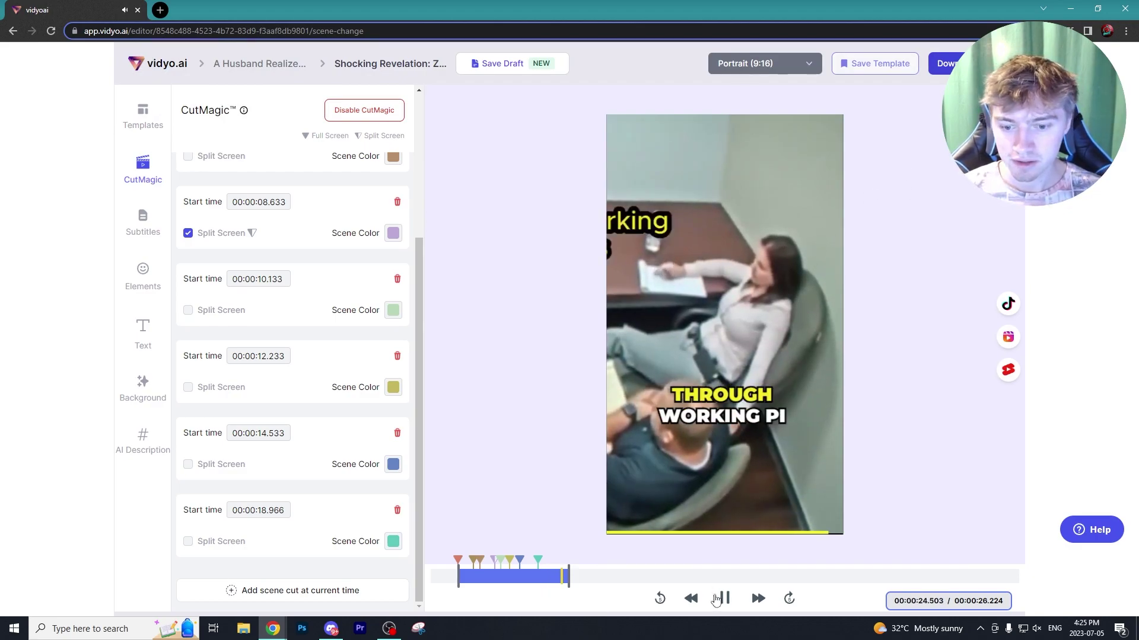
key(space)
Step: Download the finished short, confirming the 720p export preference
click(943, 64)
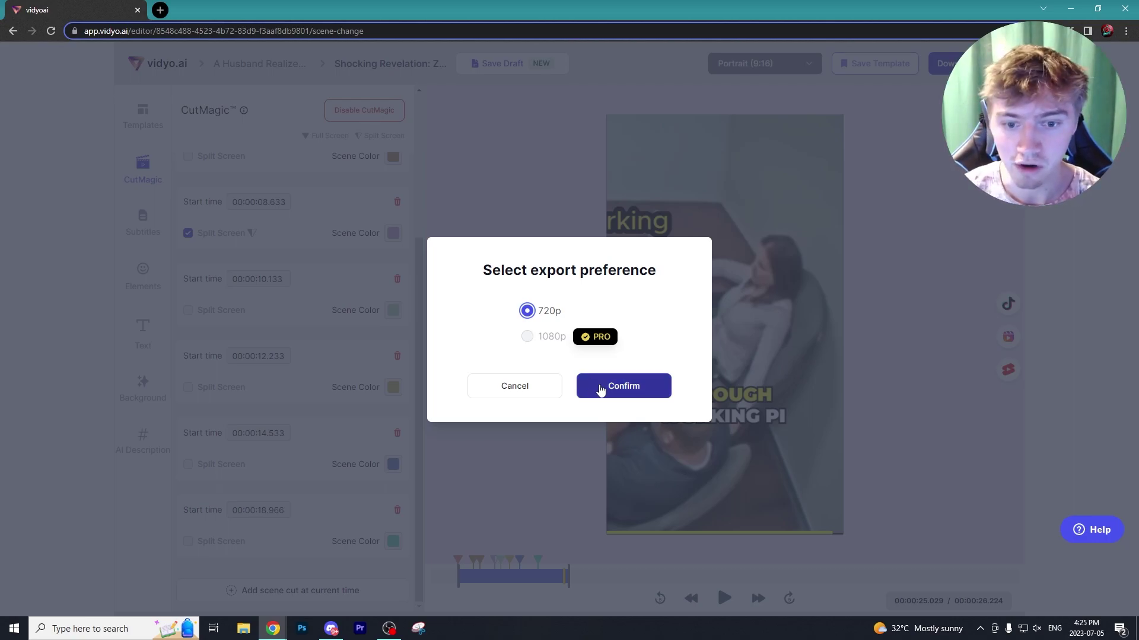
click(603, 387)
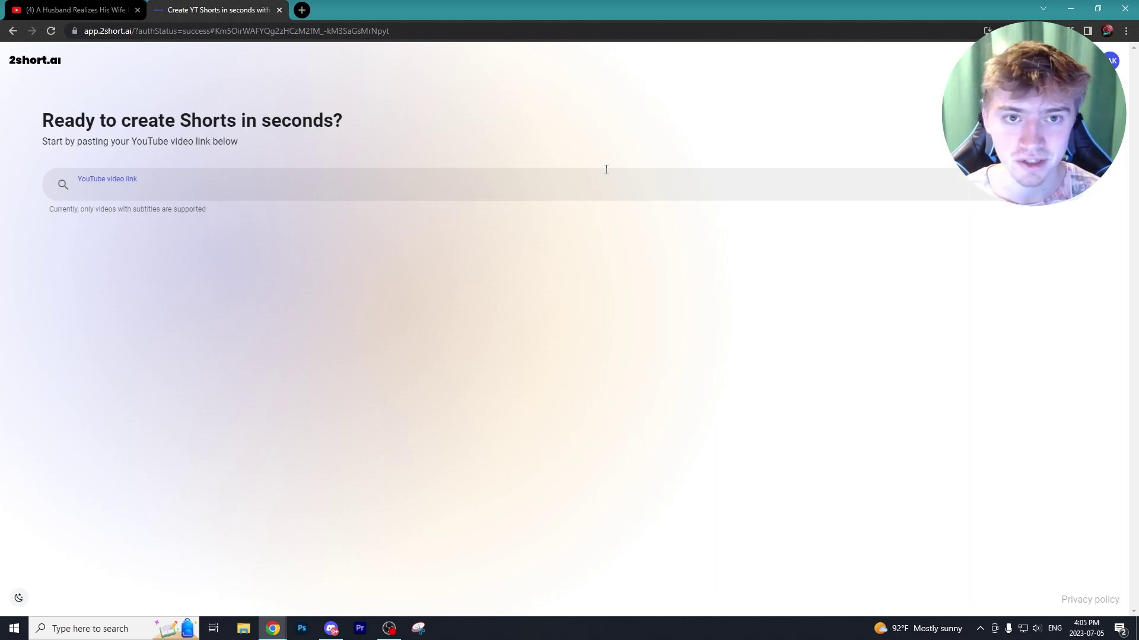
Step: Paste the interview video's YouTube link, review the generated Shorts, then go back to link entry
right_click(110, 196)
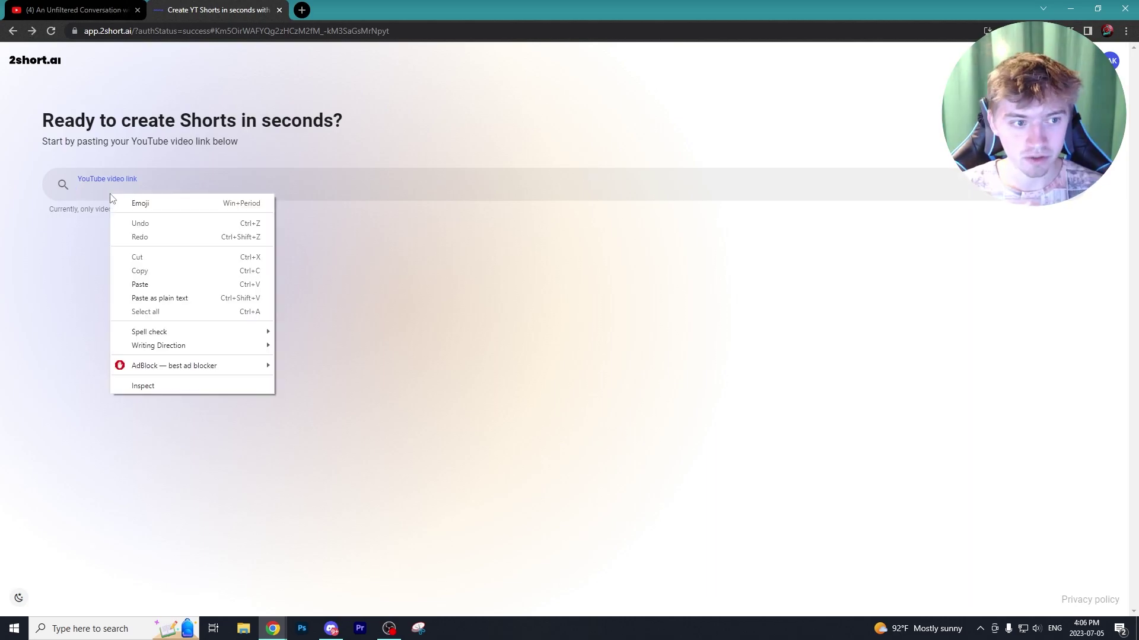
click(168, 284)
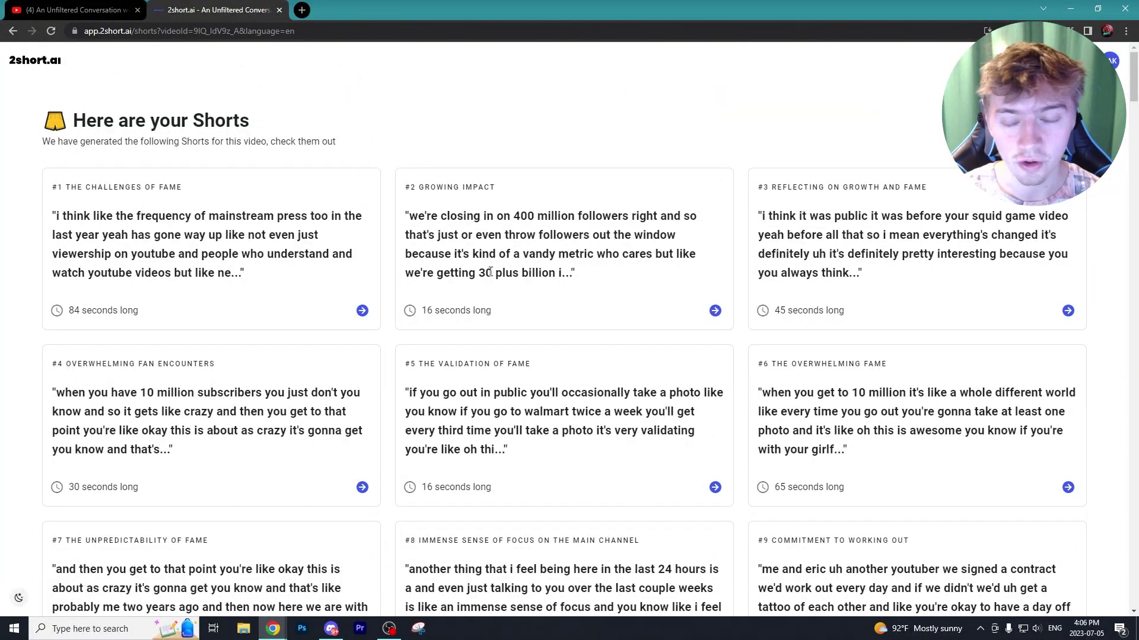
click(16, 30)
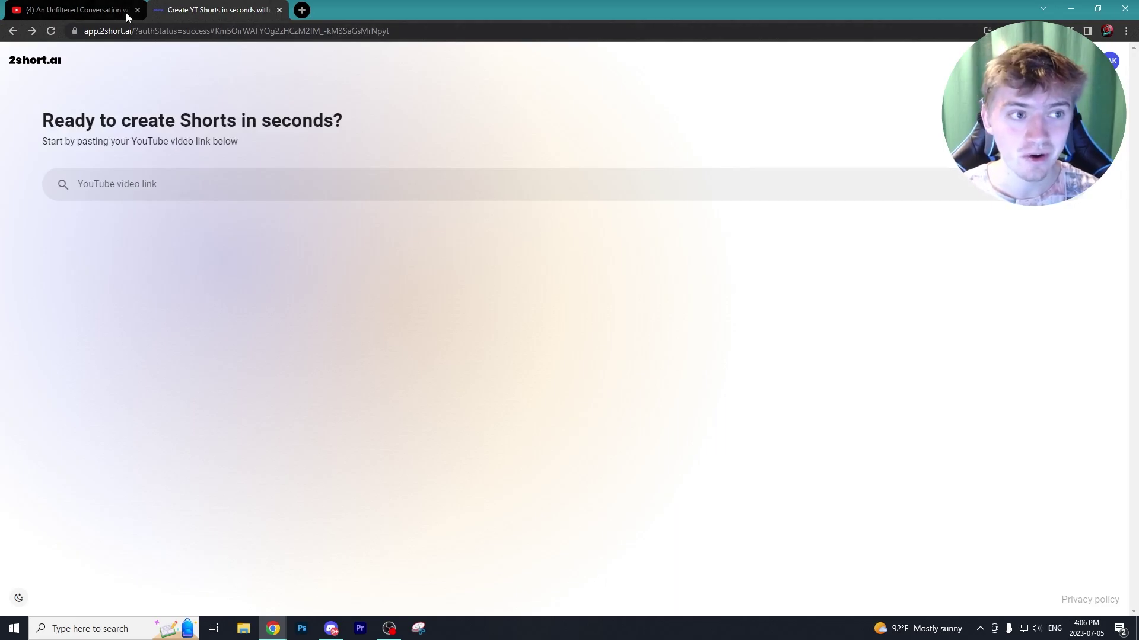
Step: Paste a new video's YouTube link from the YouTube tab and generate Shorts for it
click(109, 5)
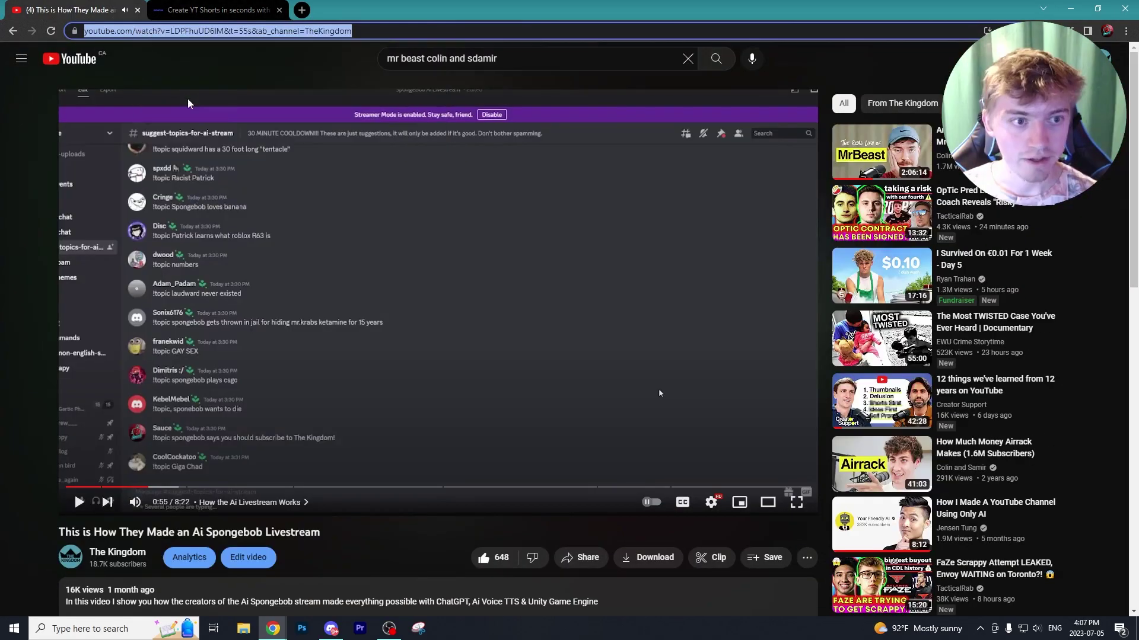
click(195, 10)
right_click(249, 188)
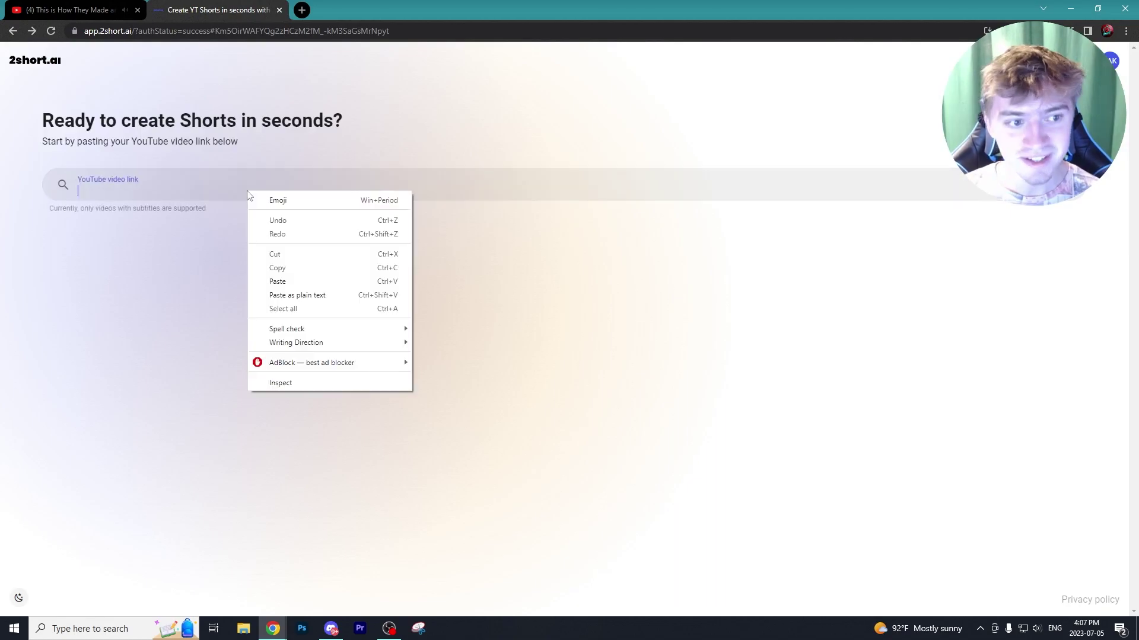
click(264, 277)
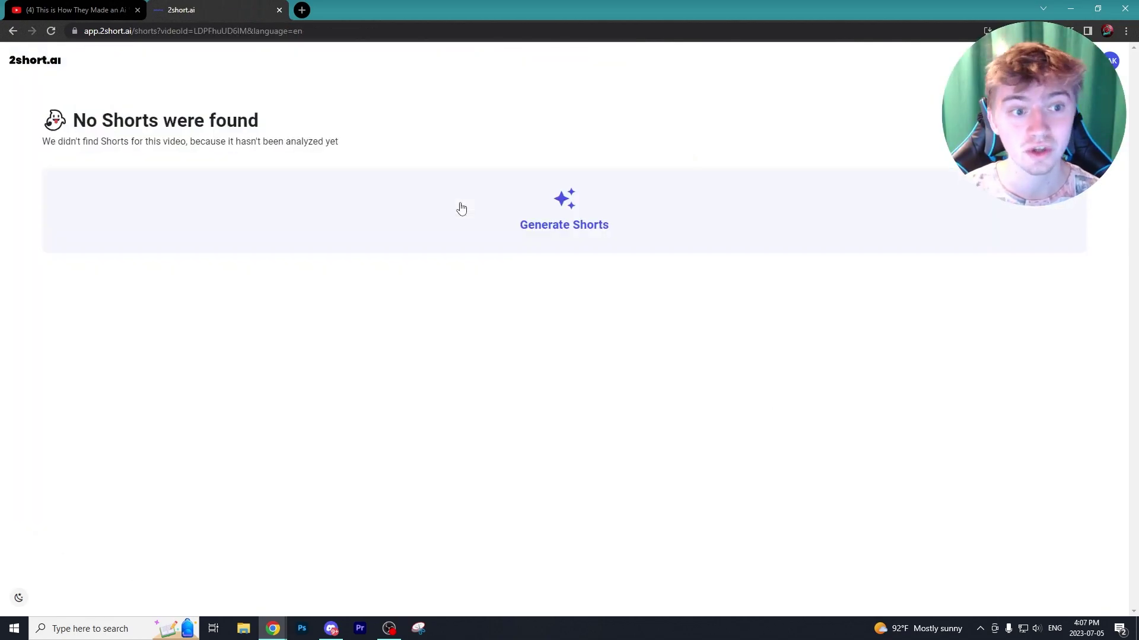
click(579, 224)
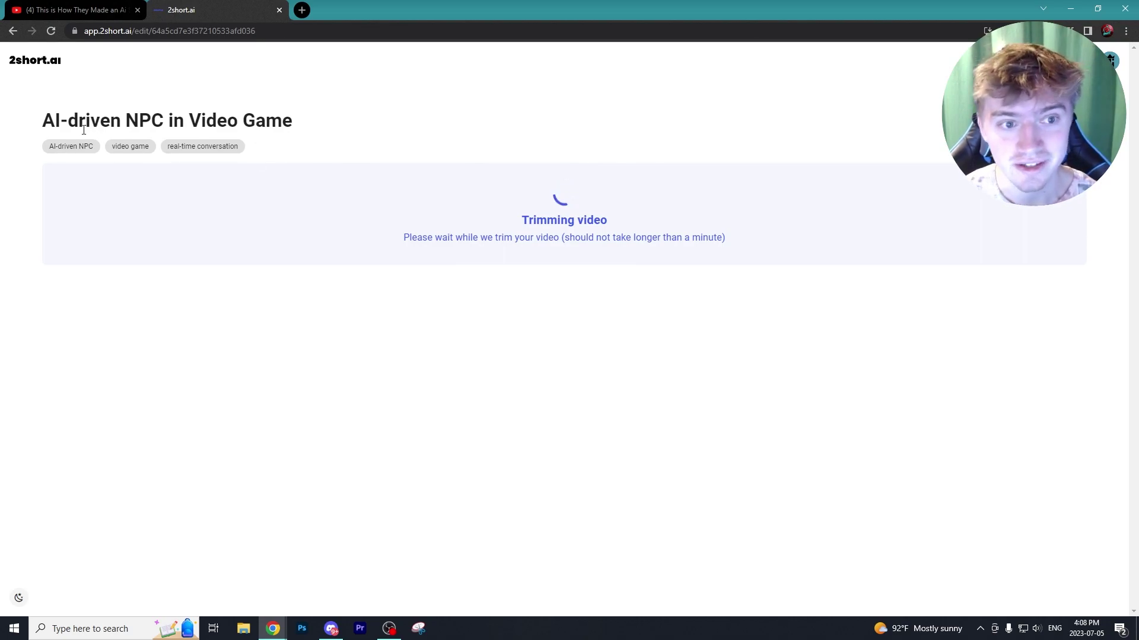
Step: Trim the end of the AI-Driven NPC short's top clip in the timeline
drag(55, 117, 295, 125)
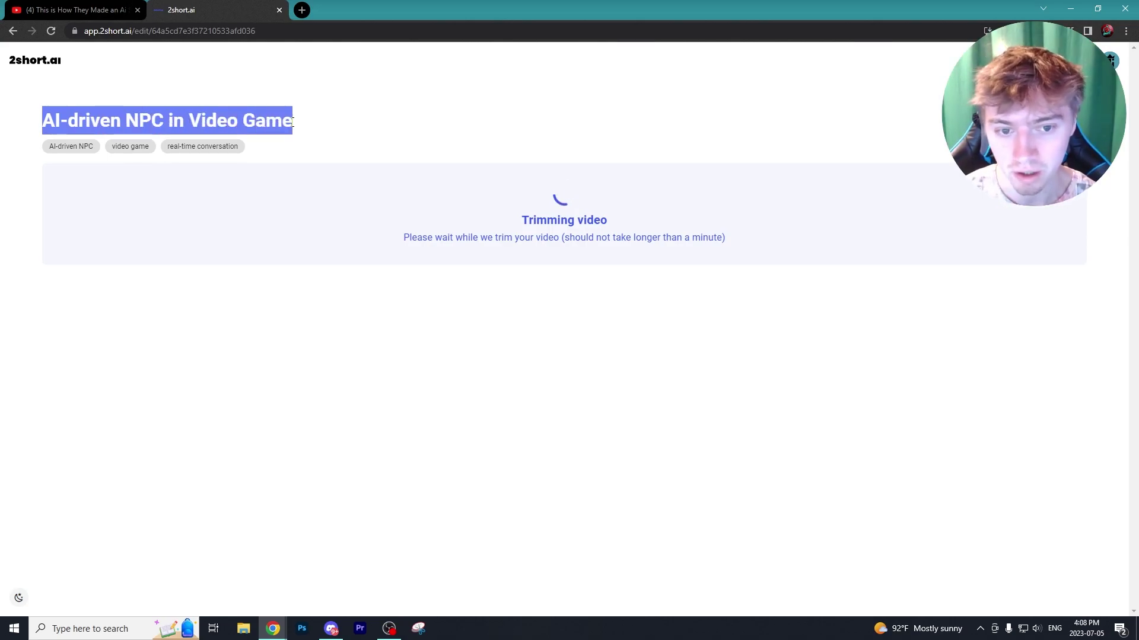
triple_click(132, 149)
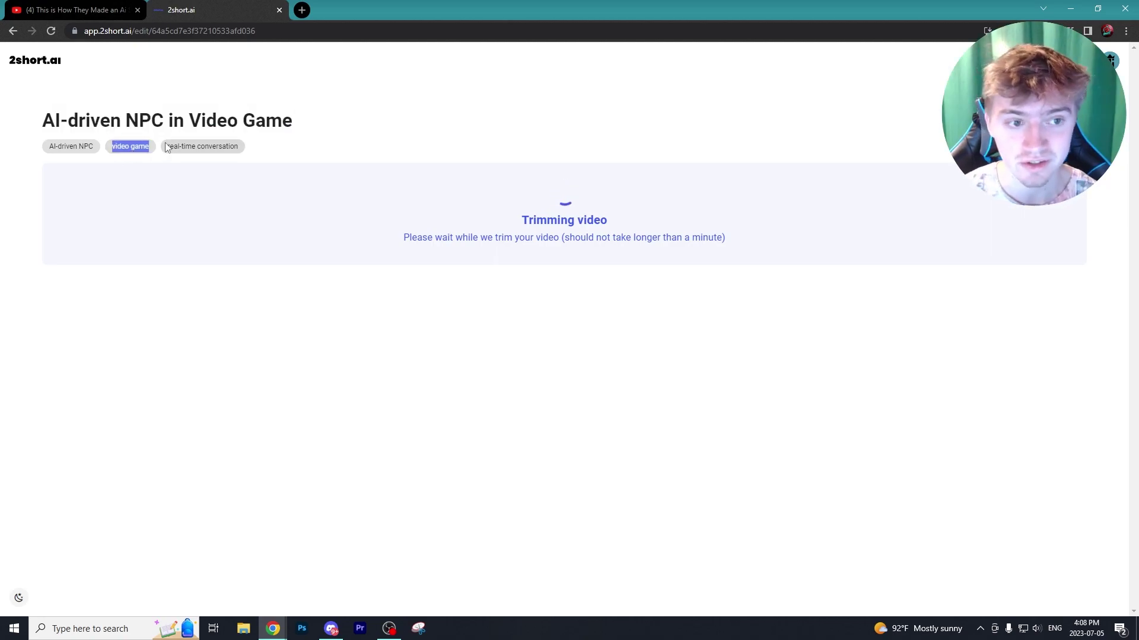
click(239, 153)
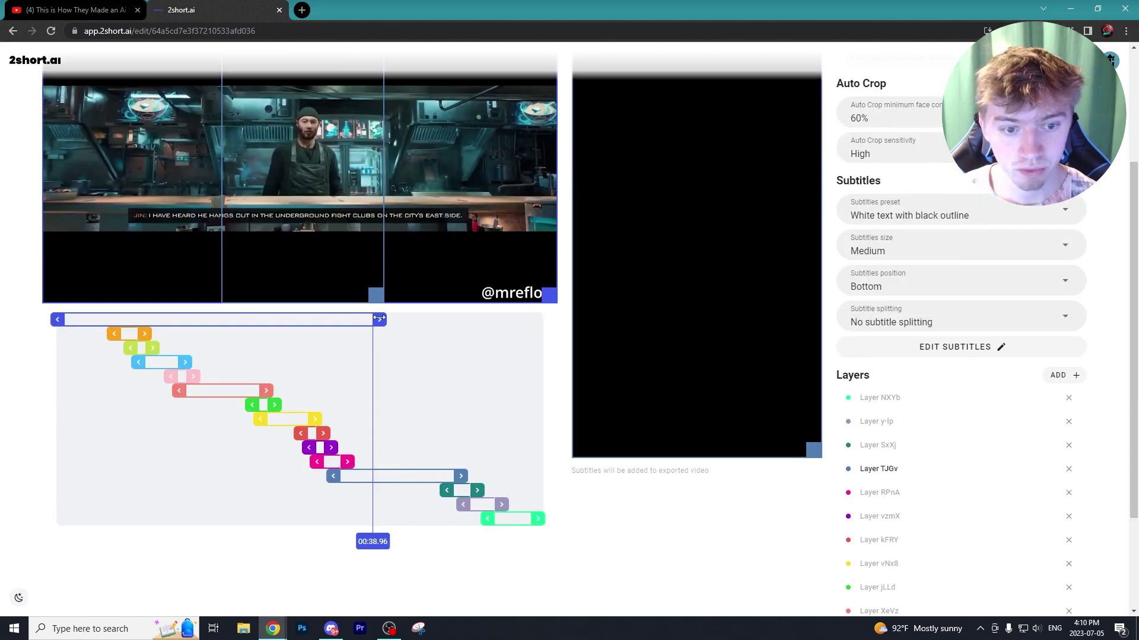
drag(374, 319, 402, 320)
scroll(491, 421, up, 3)
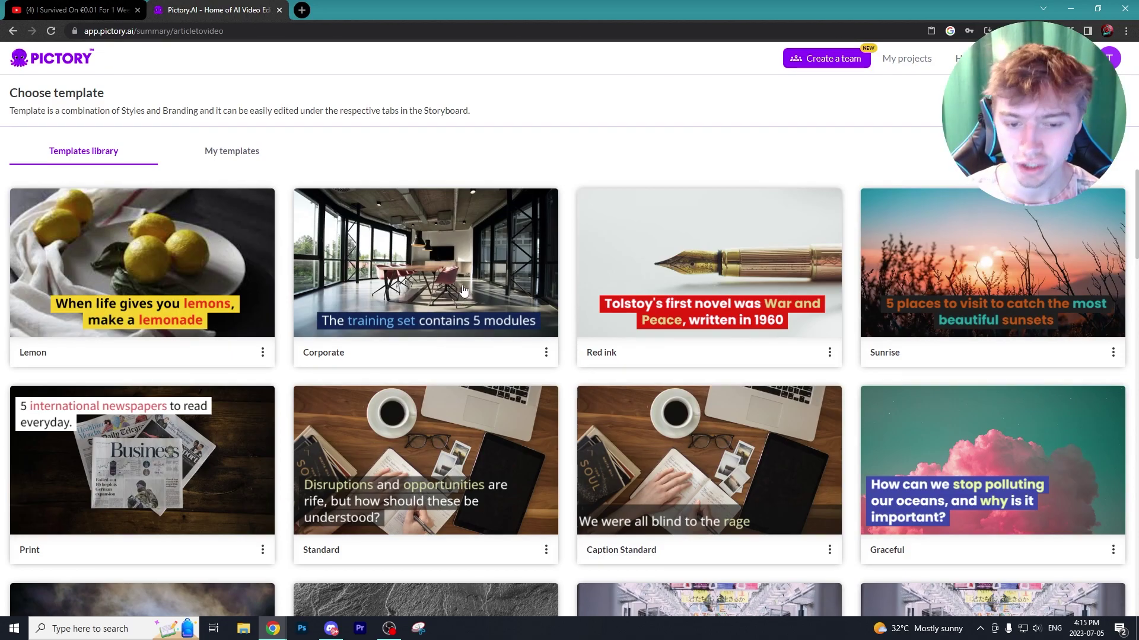
Step: Apply the Sunrise template in vertical 9:16 to the article video
scroll(458, 289, down, 1)
scroll(457, 288, down, 5)
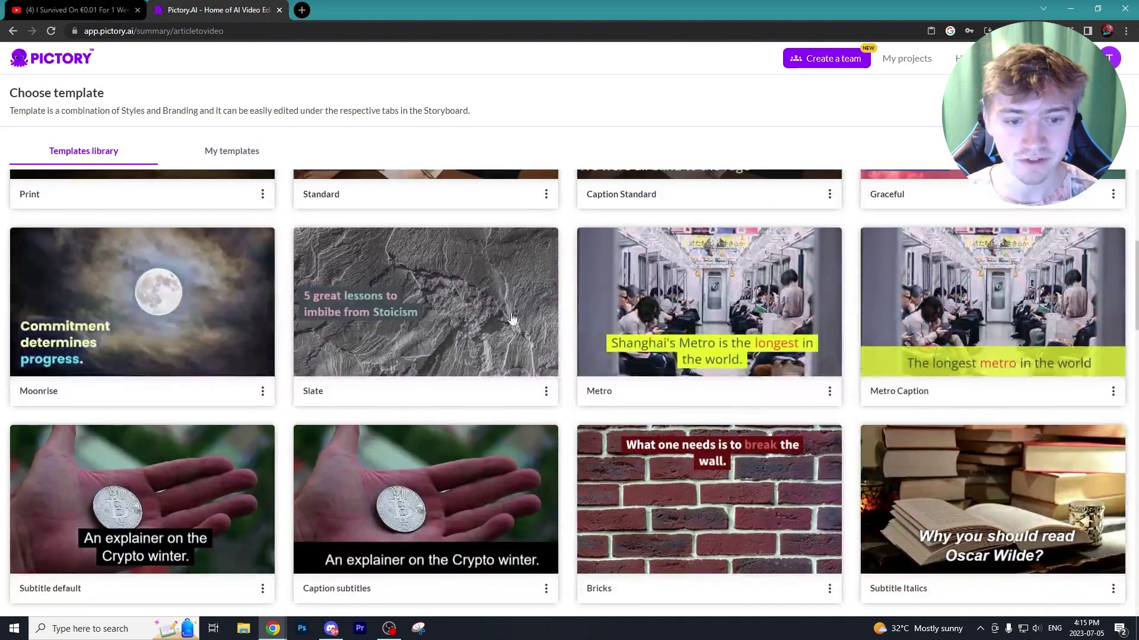
scroll(528, 328, up, 5)
mouse_move(922, 276)
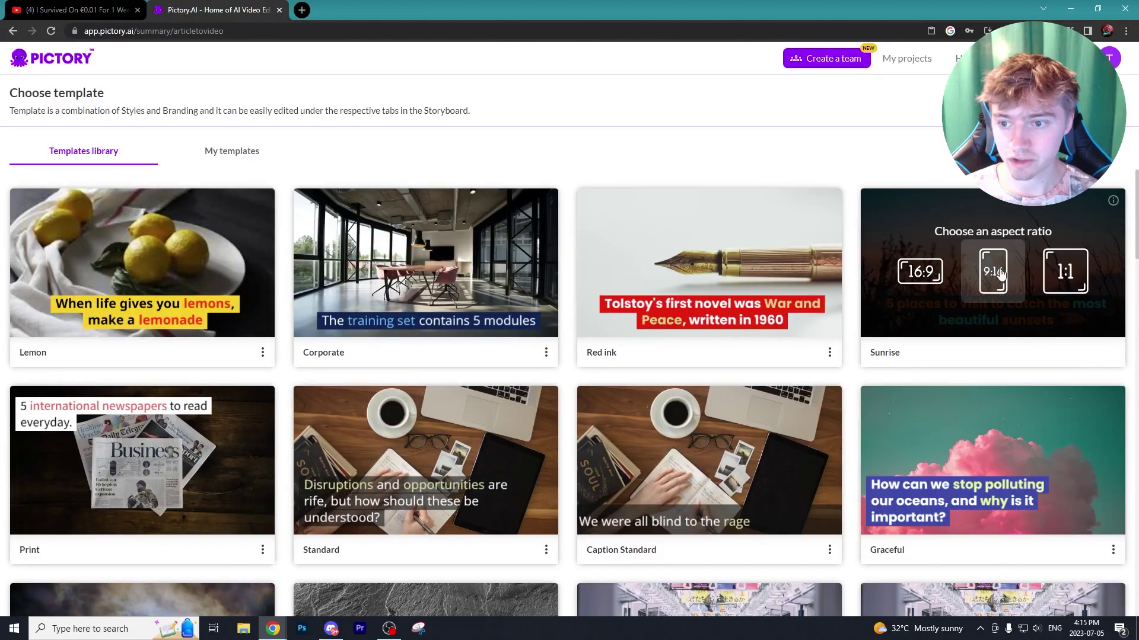
click(992, 272)
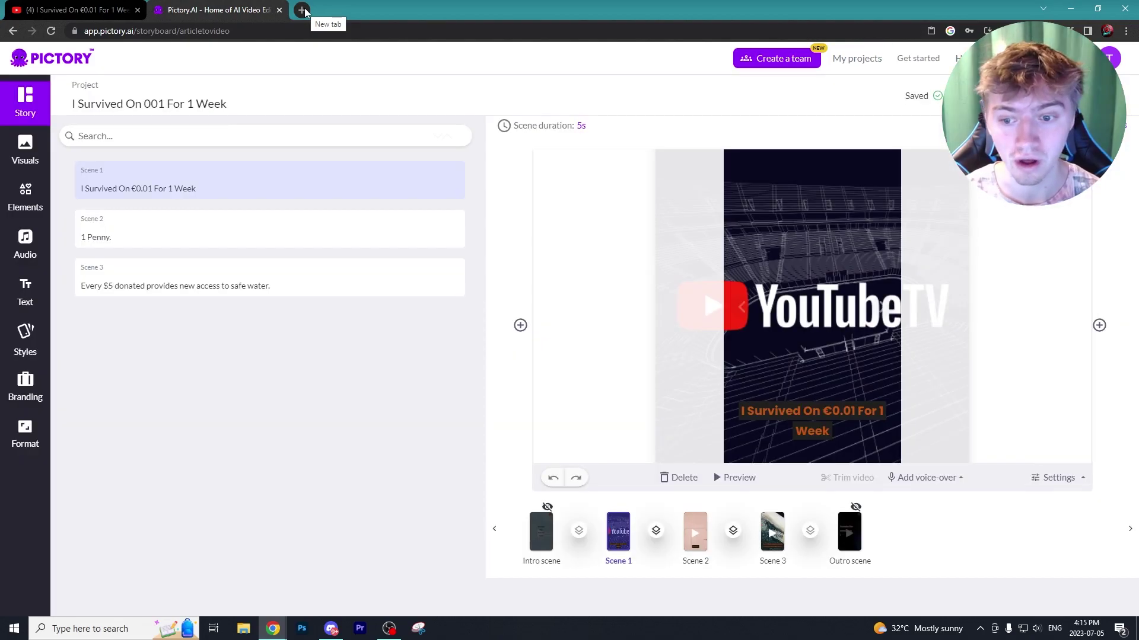
Step: Preview Scene 3, then Scene 2, then Scene 3 again in the storyboard
click(772, 532)
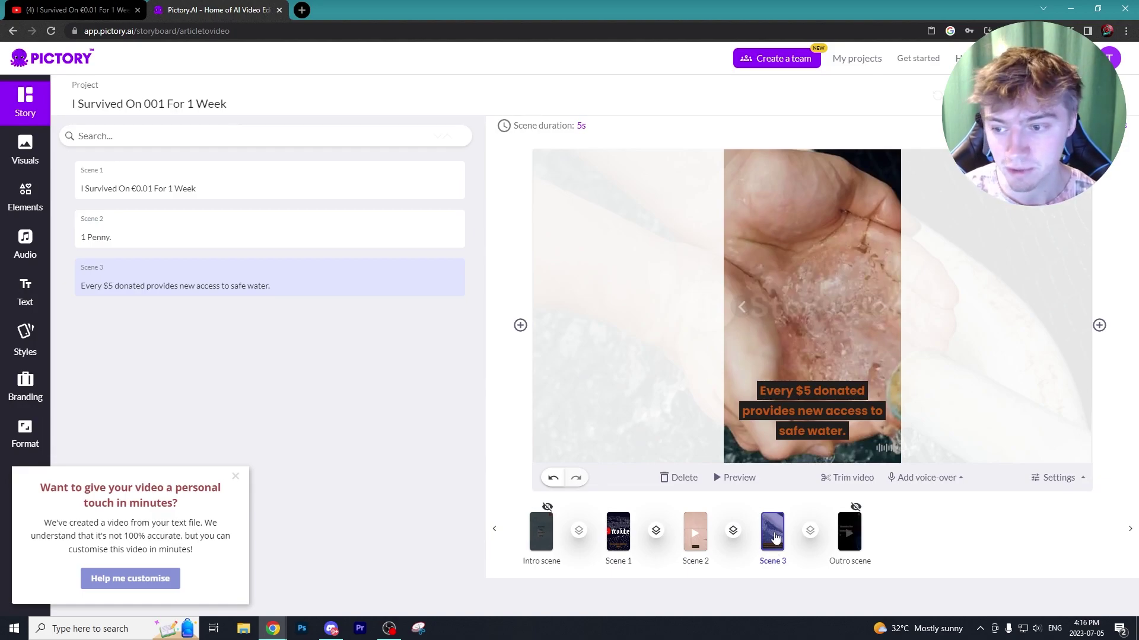
click(695, 532)
click(772, 532)
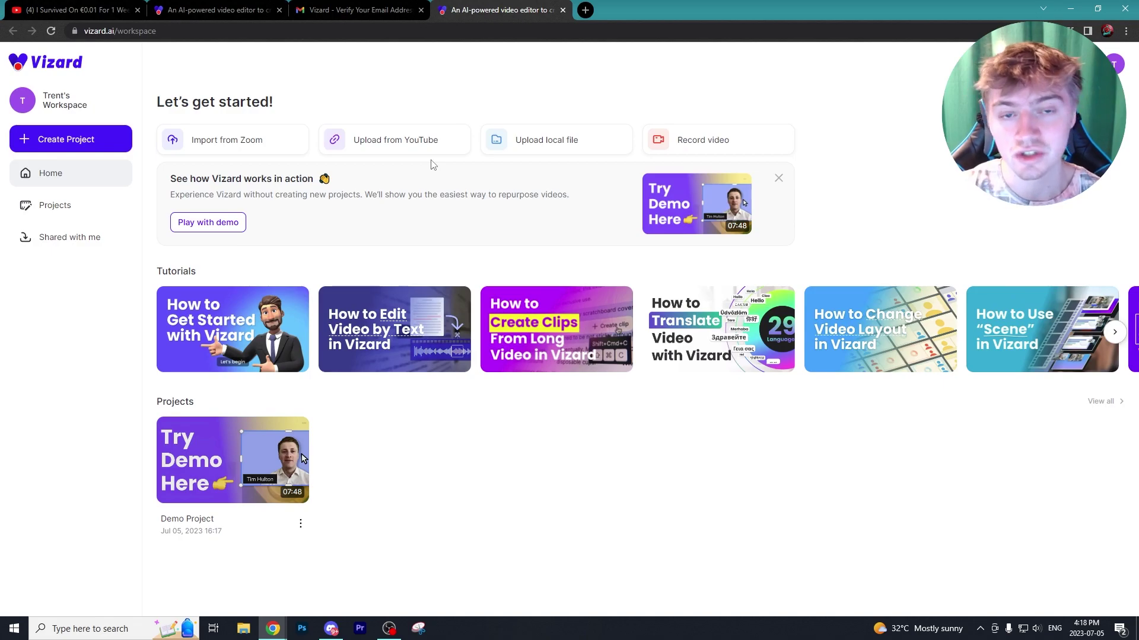
Step: Choose Upload from YouTube on the Vizard workspace home
click(432, 149)
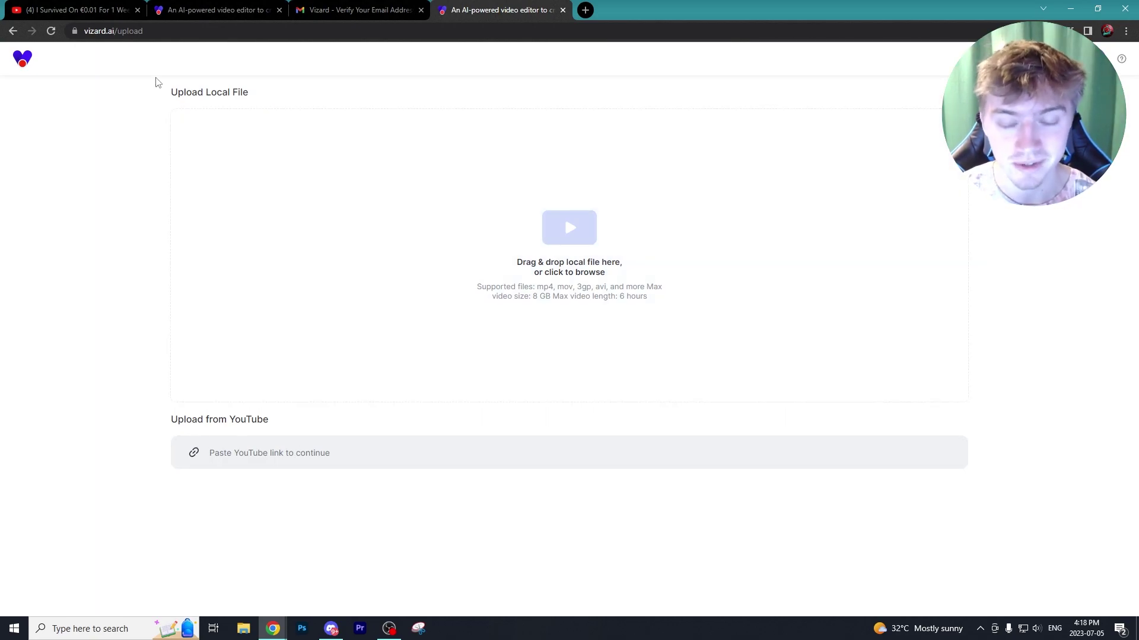
Step: Paste the police sniffing dog video's YouTube link and add it
right_click(304, 451)
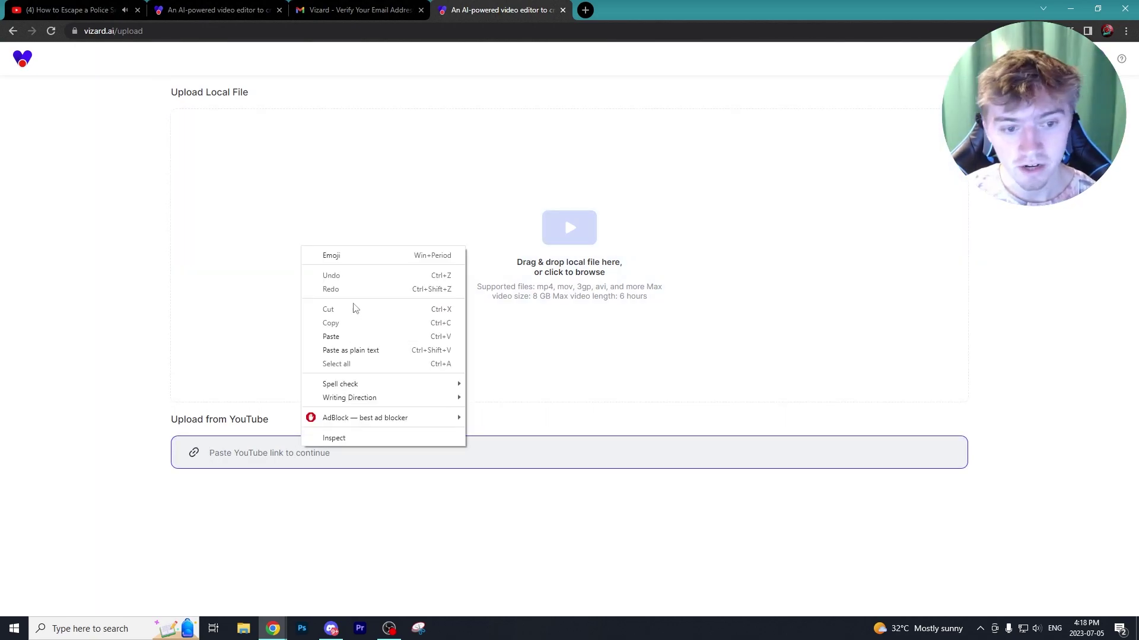
click(361, 338)
click(939, 455)
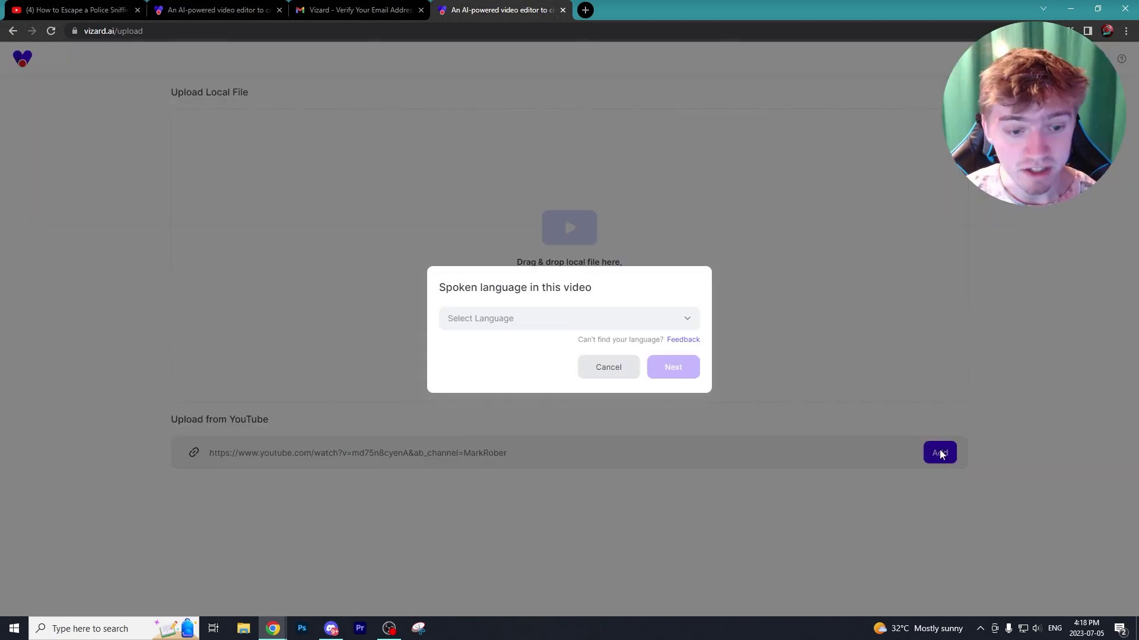
Step: Set the spoken language to English and continue to the editor
click(545, 320)
scroll(488, 354, down, 5)
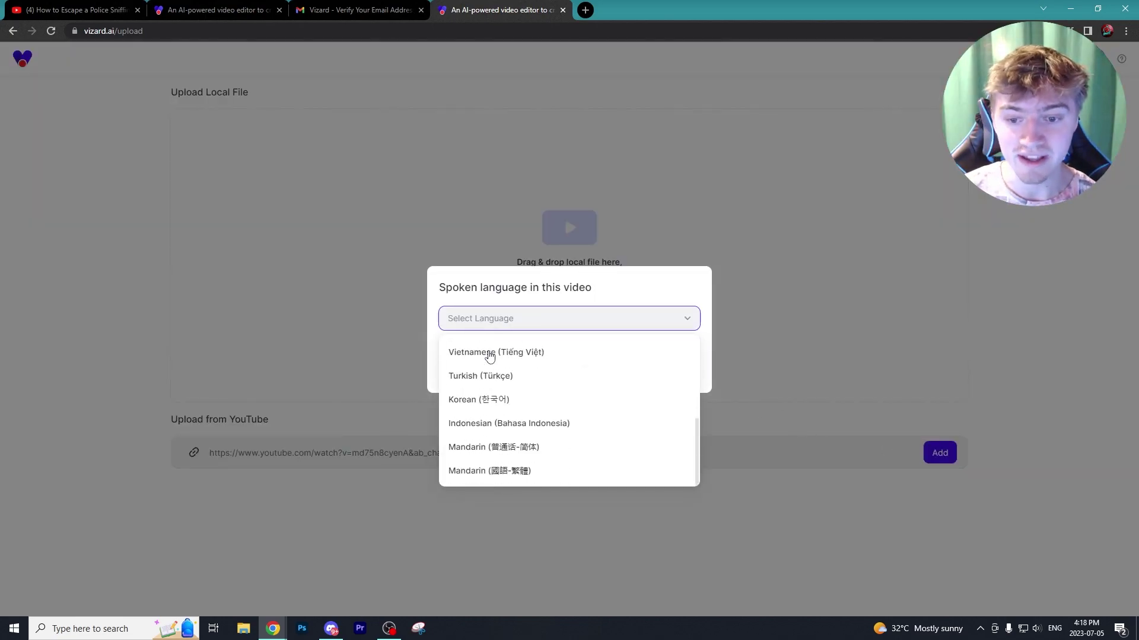
scroll(488, 400, up, 5)
click(493, 355)
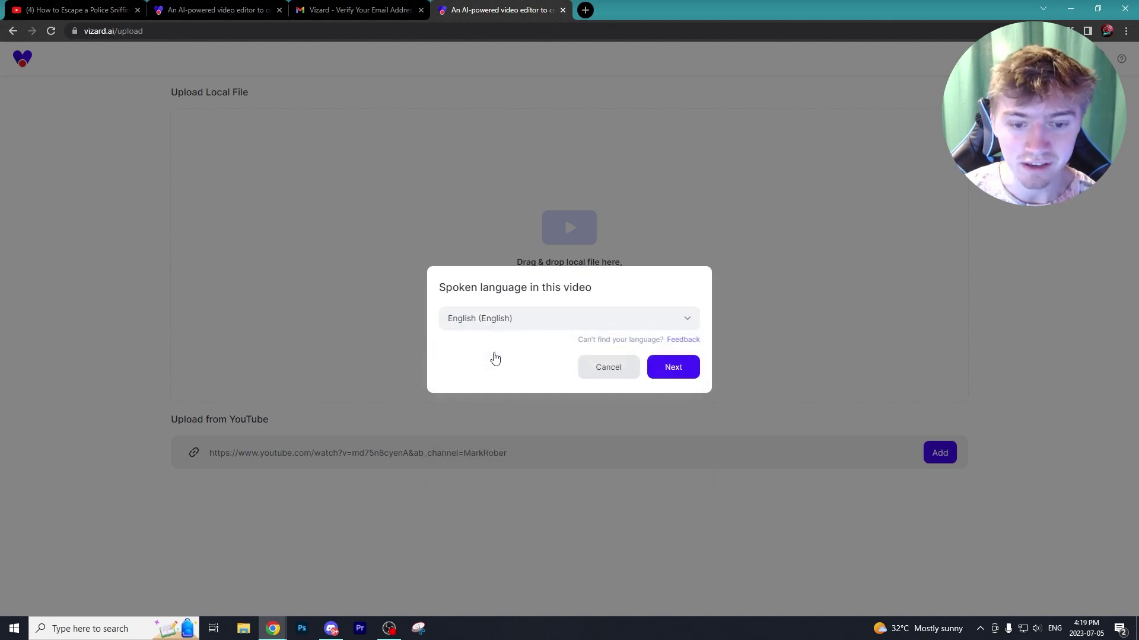
click(681, 365)
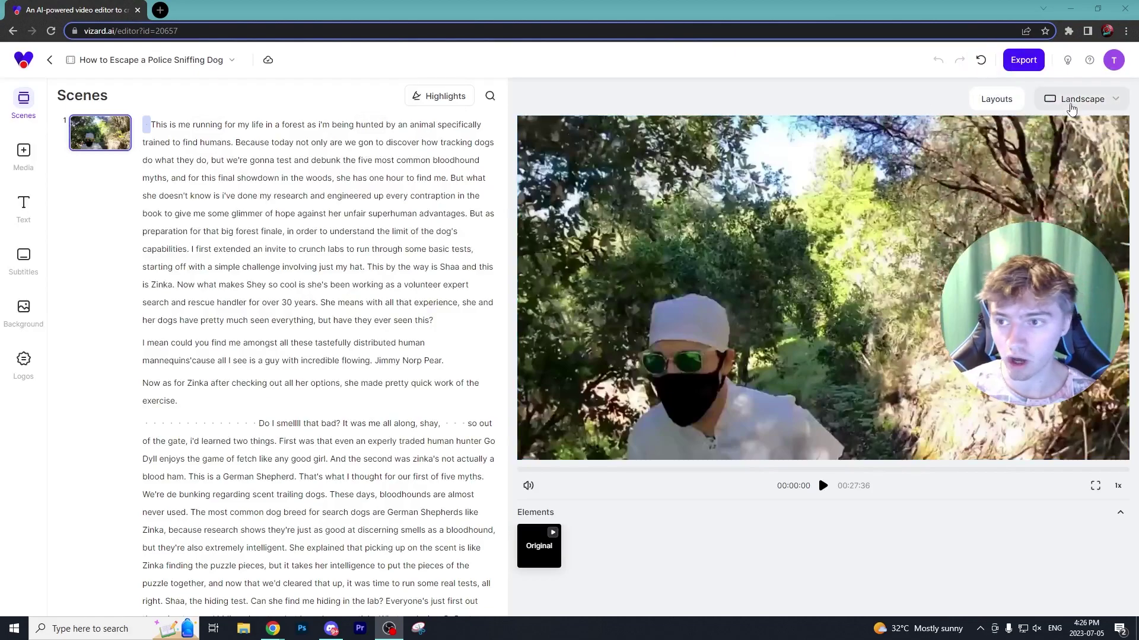
Step: Switch the video to Portrait and apply the two-faces-above-a-circle layout to the scene
click(1071, 104)
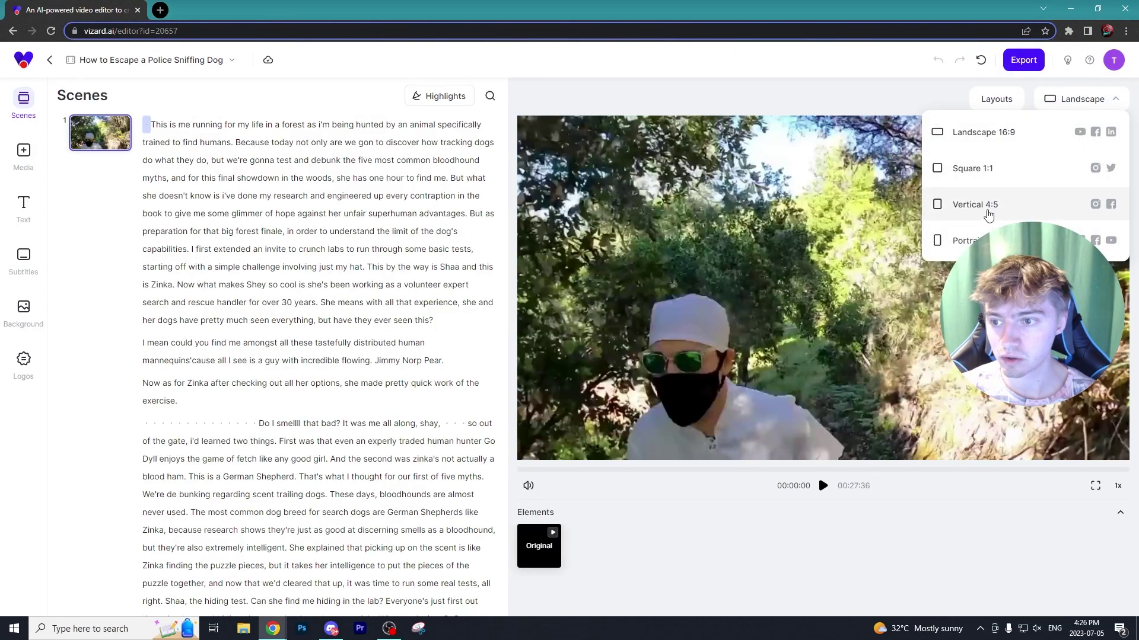
click(964, 240)
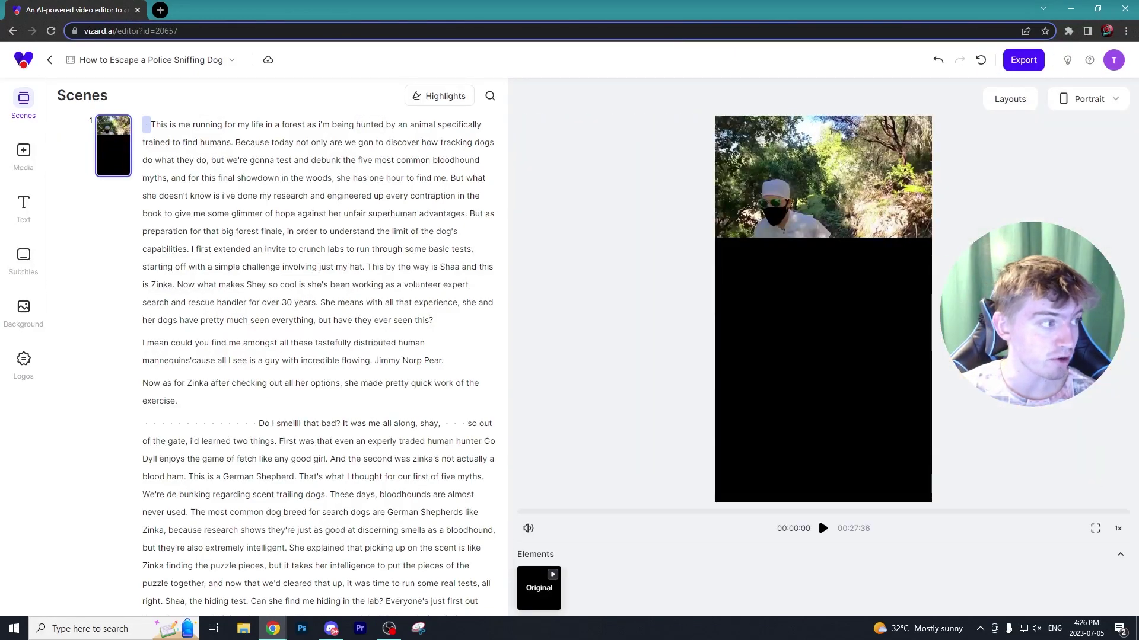
click(791, 188)
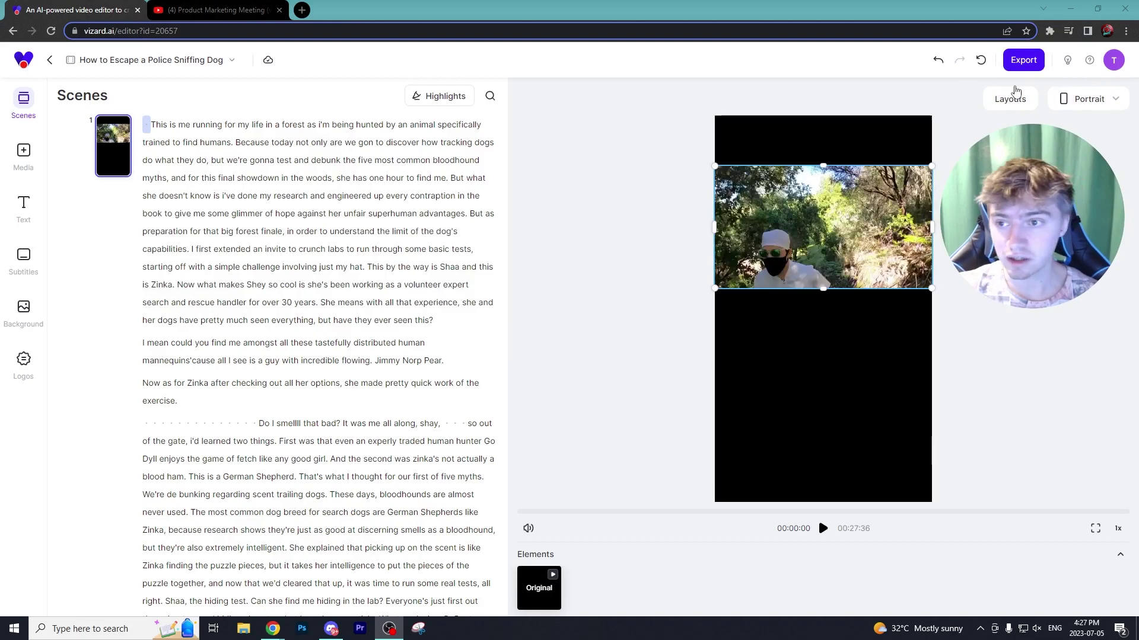
click(1008, 99)
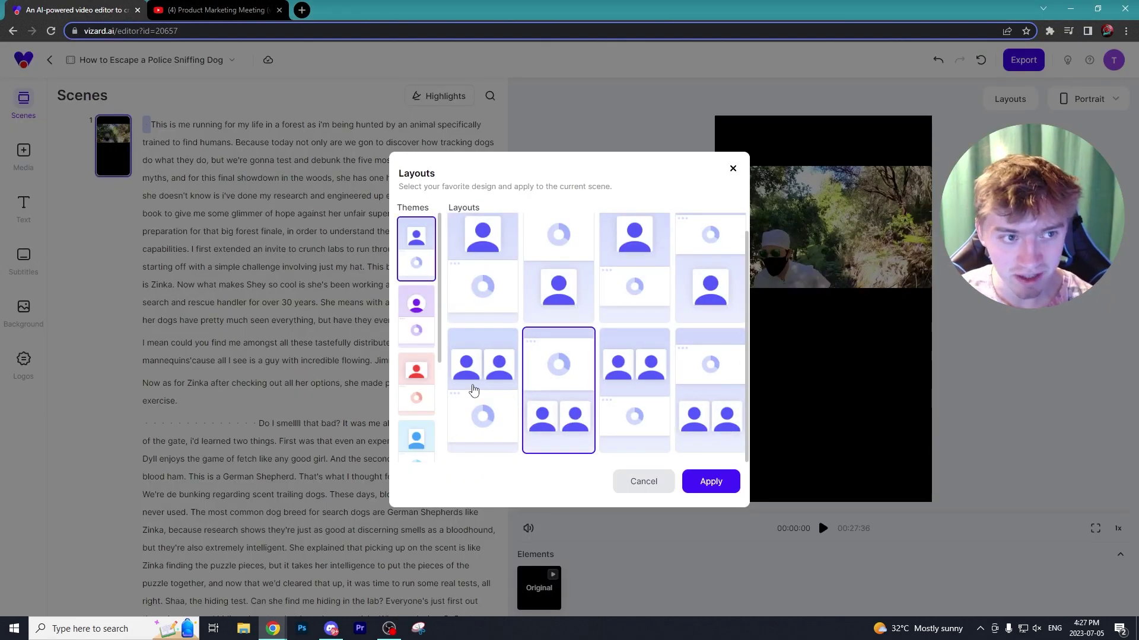
click(473, 390)
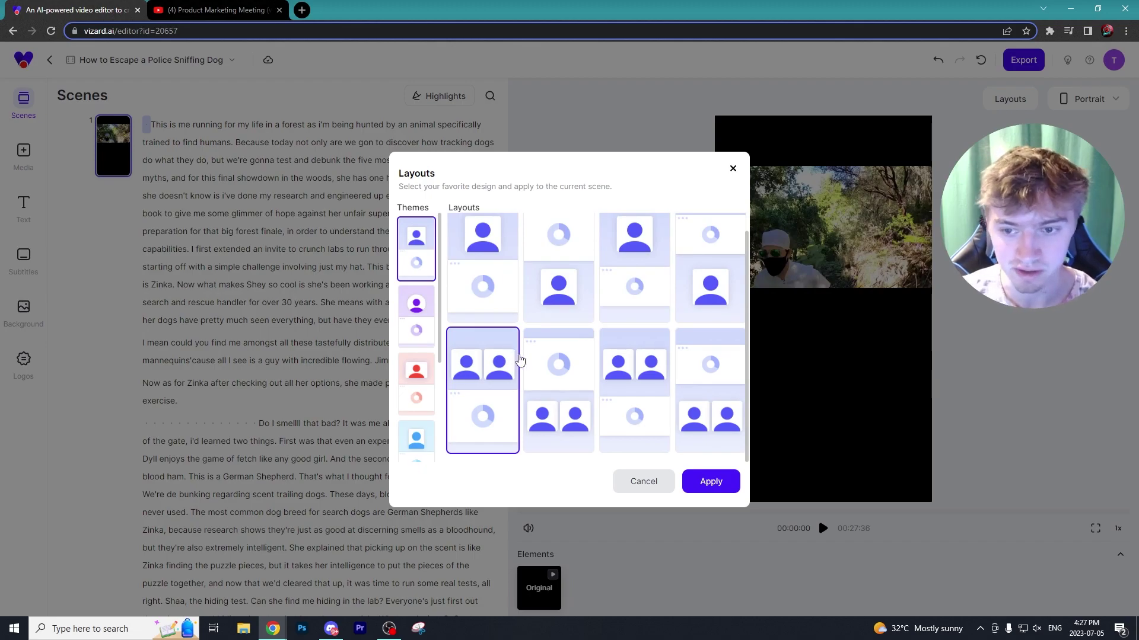
click(711, 481)
Step: Move and enlarge the clip to fill the portrait frame, centred on the masked man
drag(835, 429, 835, 299)
drag(935, 329, 471, 510)
drag(864, 415, 939, 415)
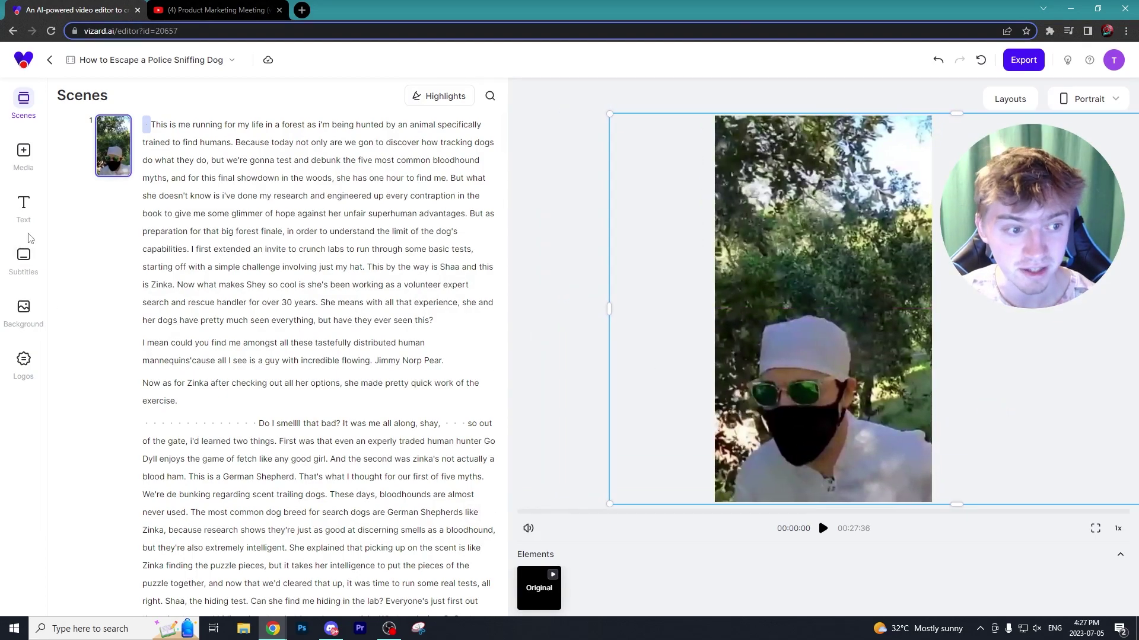
Step: Review the transcript and its Danish captions in Vizard's Subtitles panel
click(24, 259)
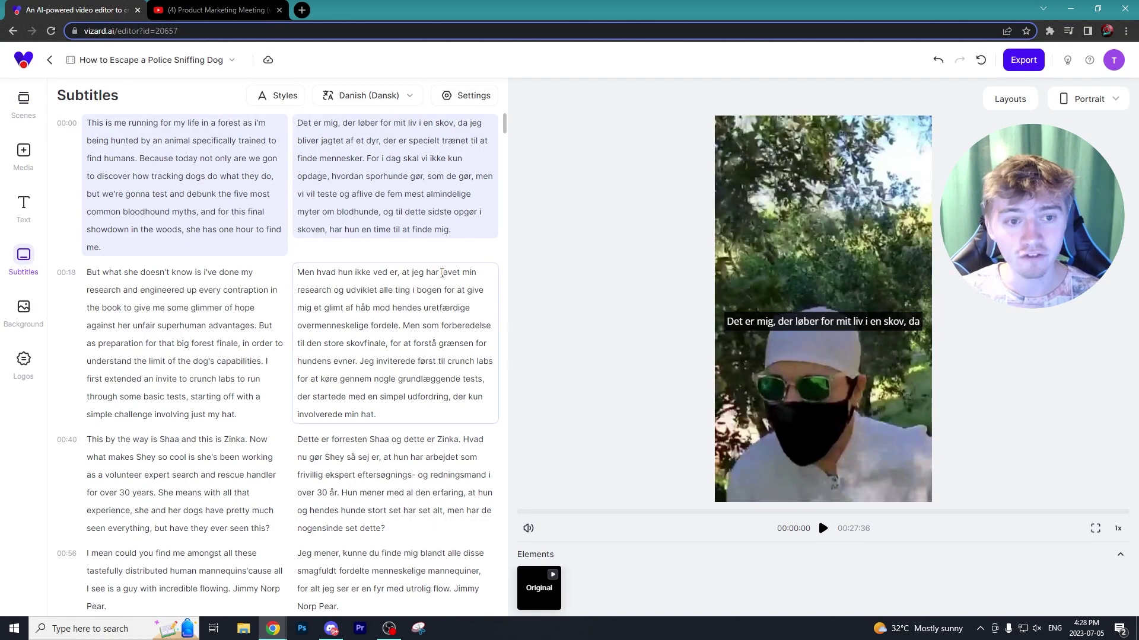